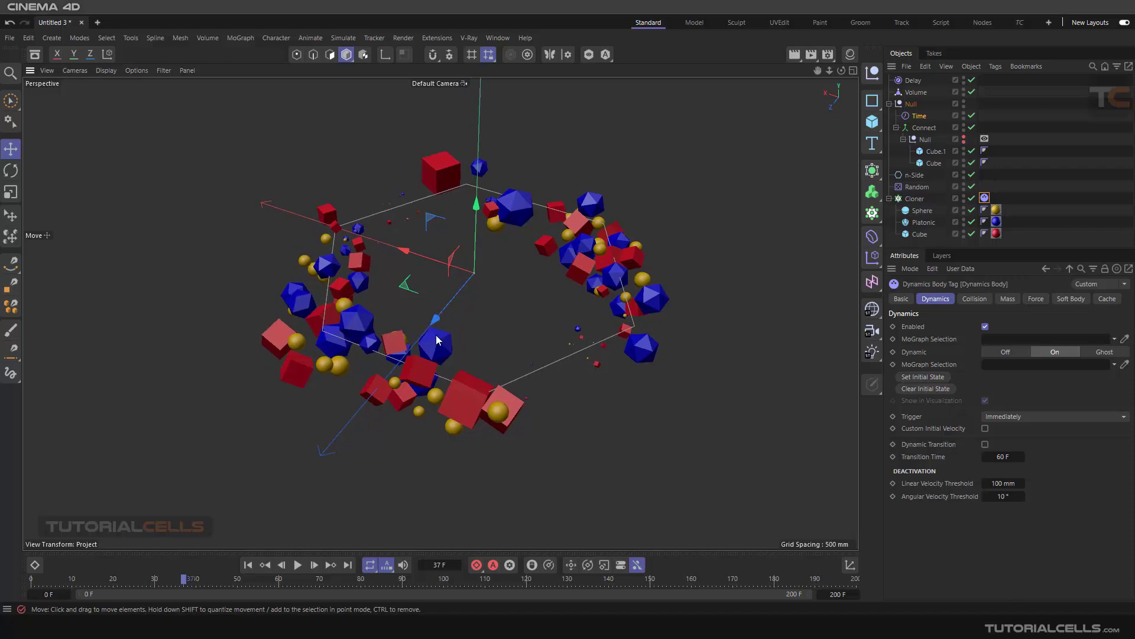
Step: Play the finished clone animation and show the hidden cubes of the Null in the viewport
left_click(298, 564)
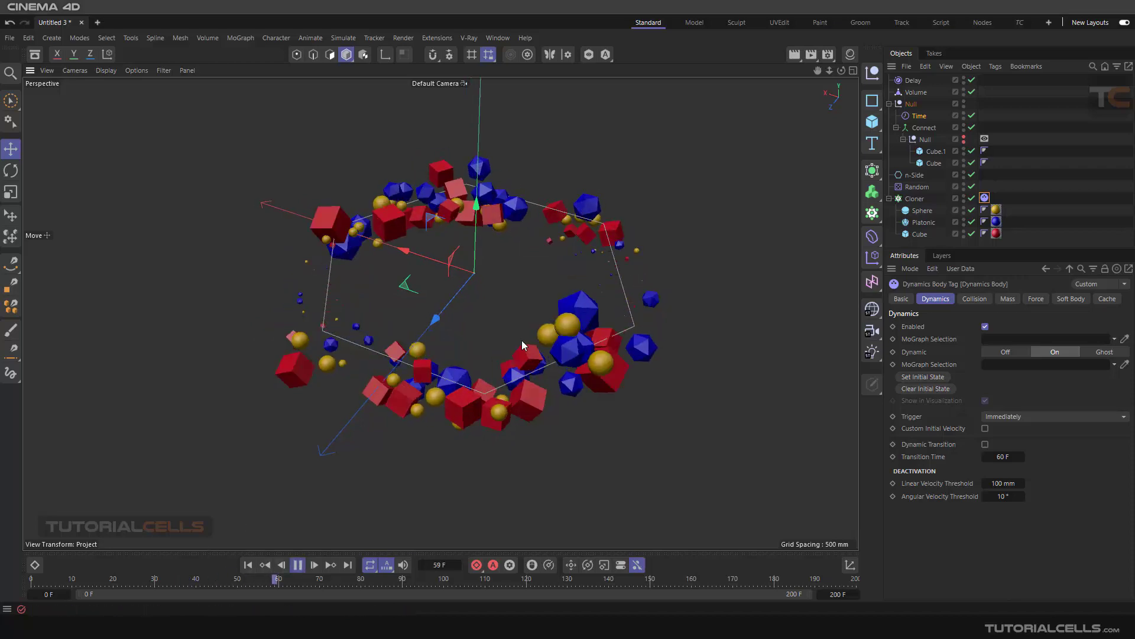
scroll(502, 355, "up", 2)
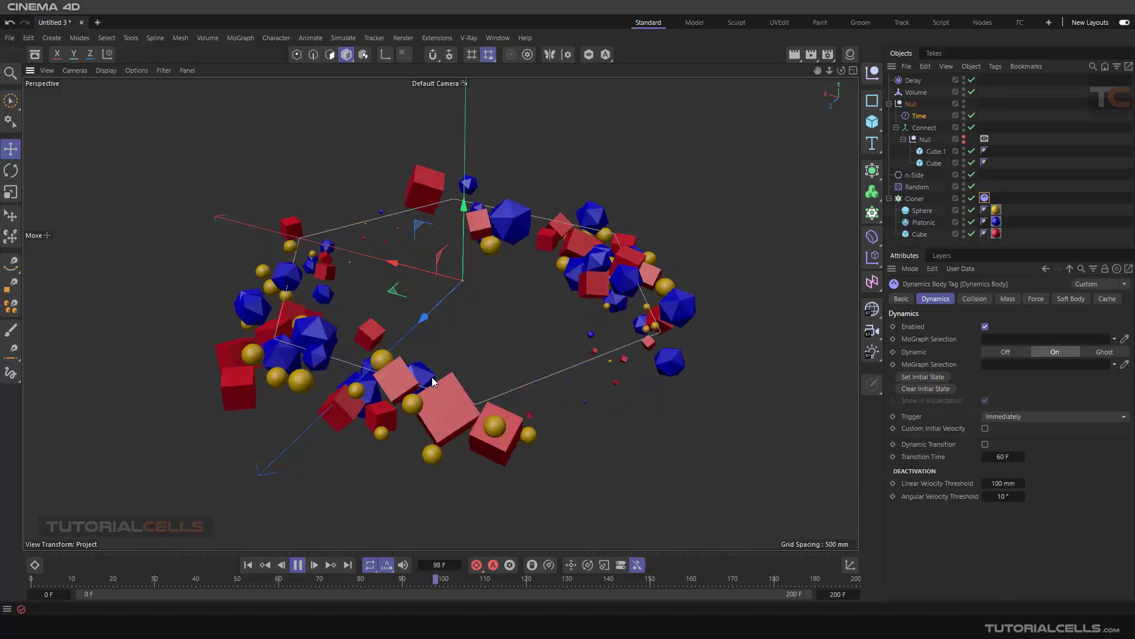
left_click(964, 136)
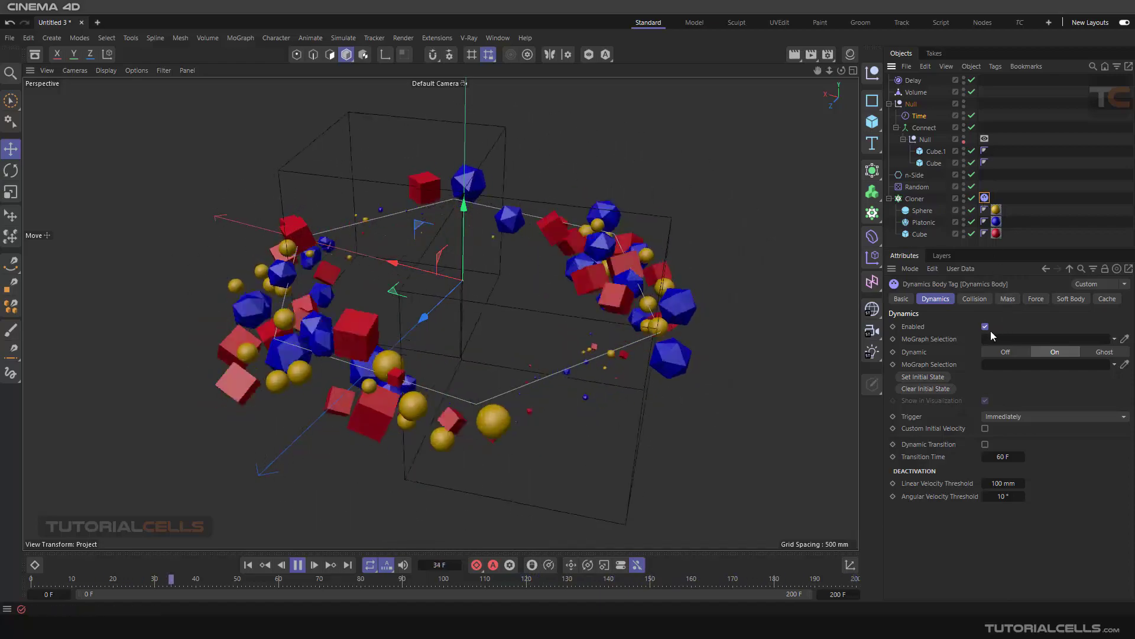
left_click(926, 129)
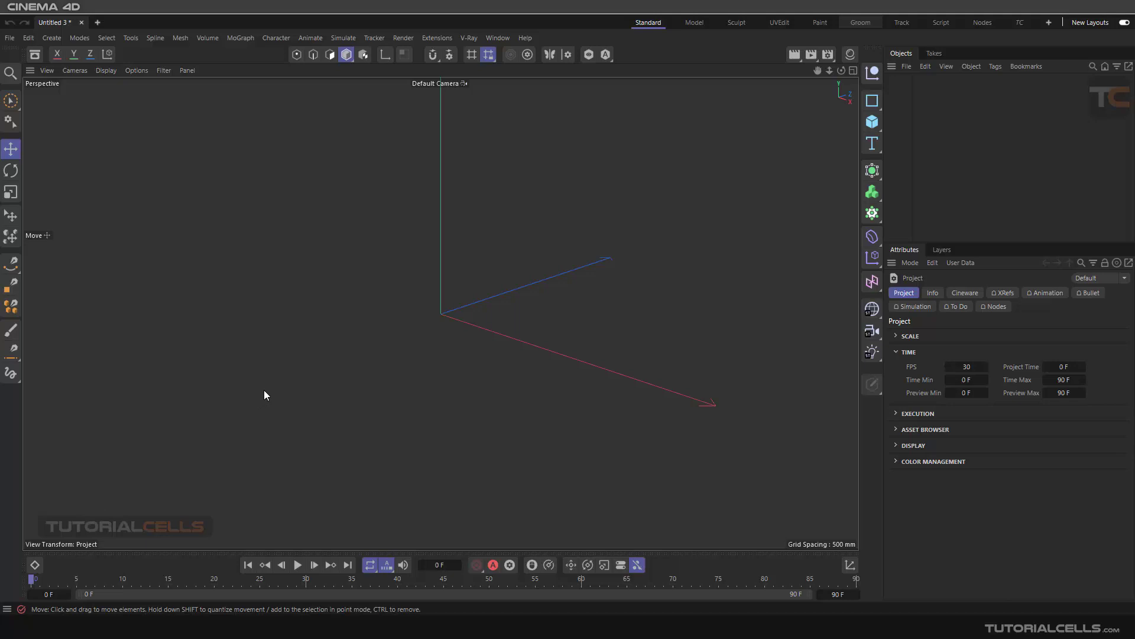
Step: Add a Flower spline on the XZ plane and delete the extra Rectangle spline
left_click_drag(457, 303, 514, 329, "alt")
left_click(873, 102)
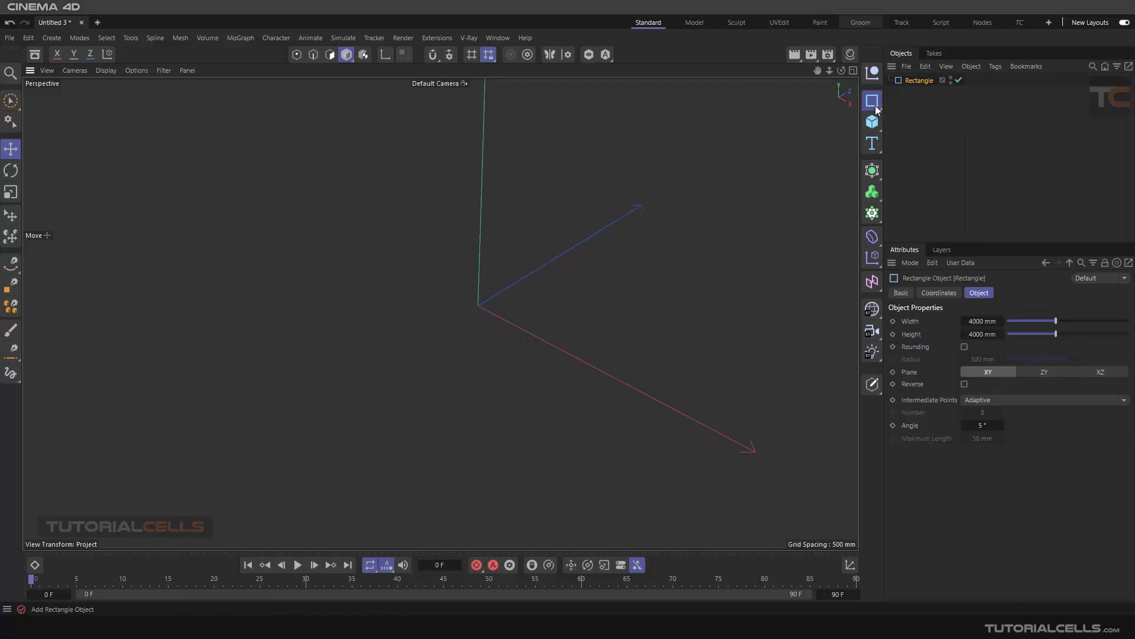
left_click(875, 105)
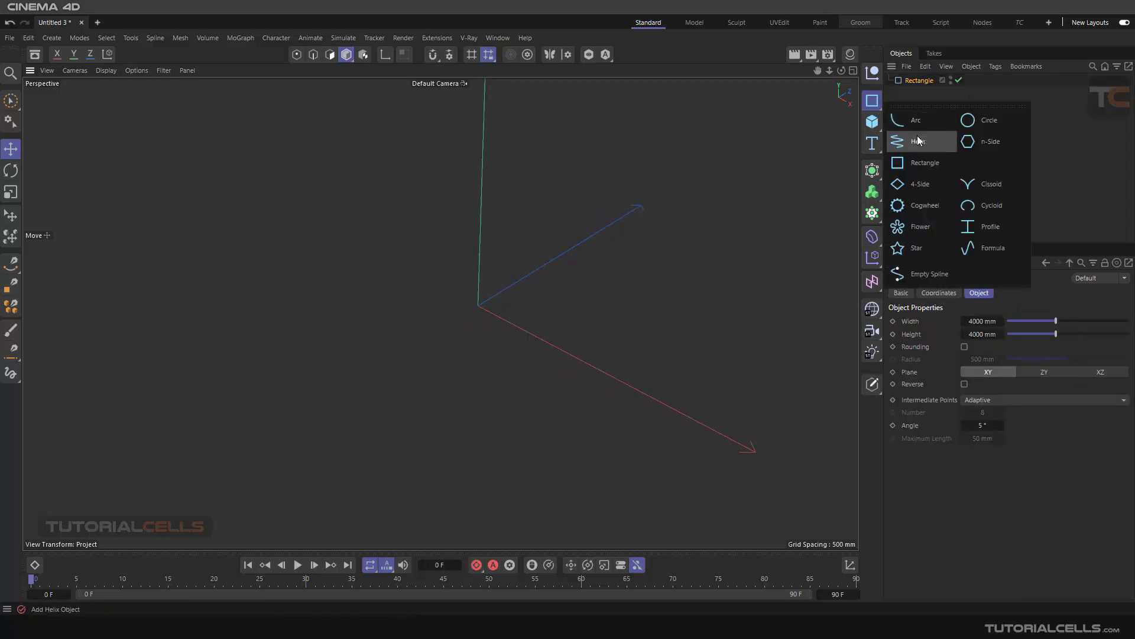
left_click(926, 227)
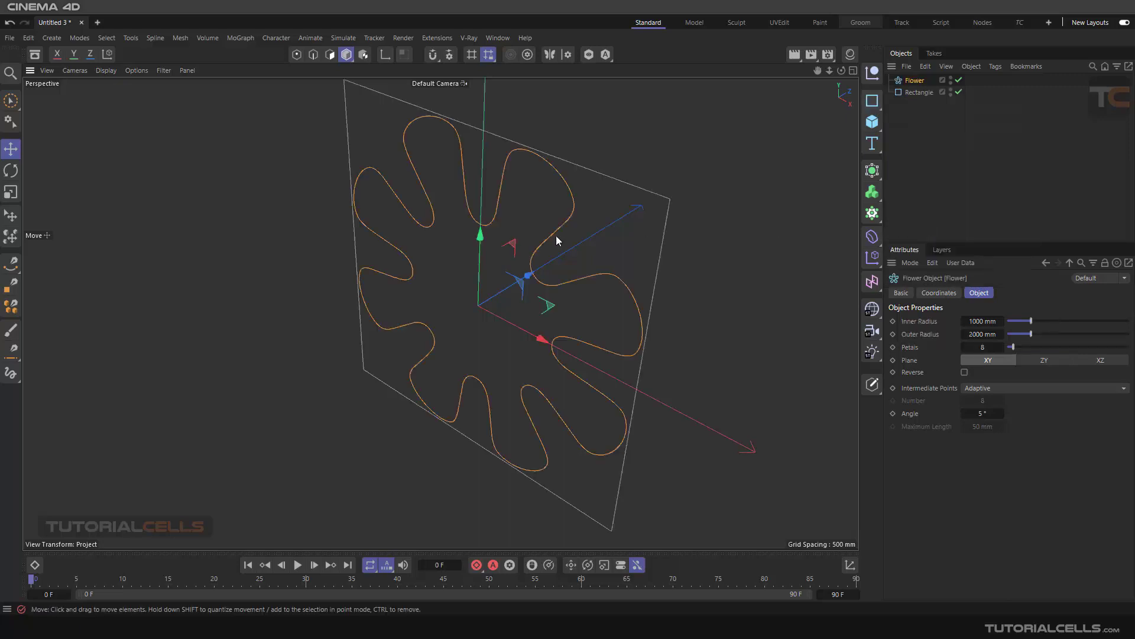
left_click(1024, 361)
left_click(1071, 357)
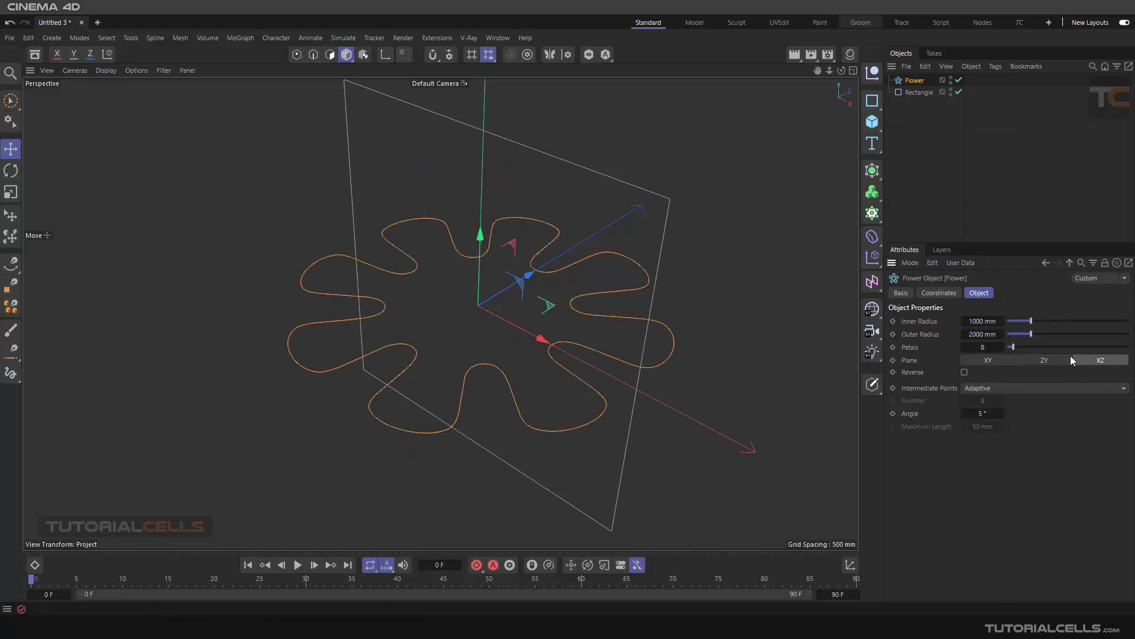
left_click(903, 92)
key("Delete")
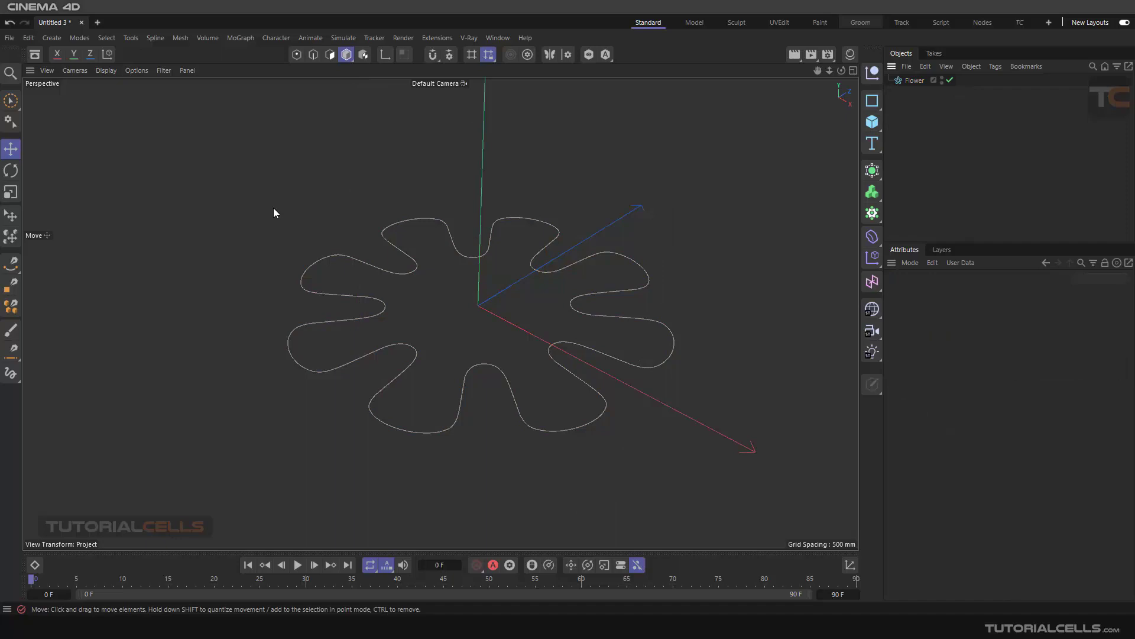
Step: Set the Flower spline's outer radius to 1520 mm, its inner radius to 1170 mm and its petals to 6
left_click_drag(231, 277, 448, 325, "alt")
left_click(915, 81)
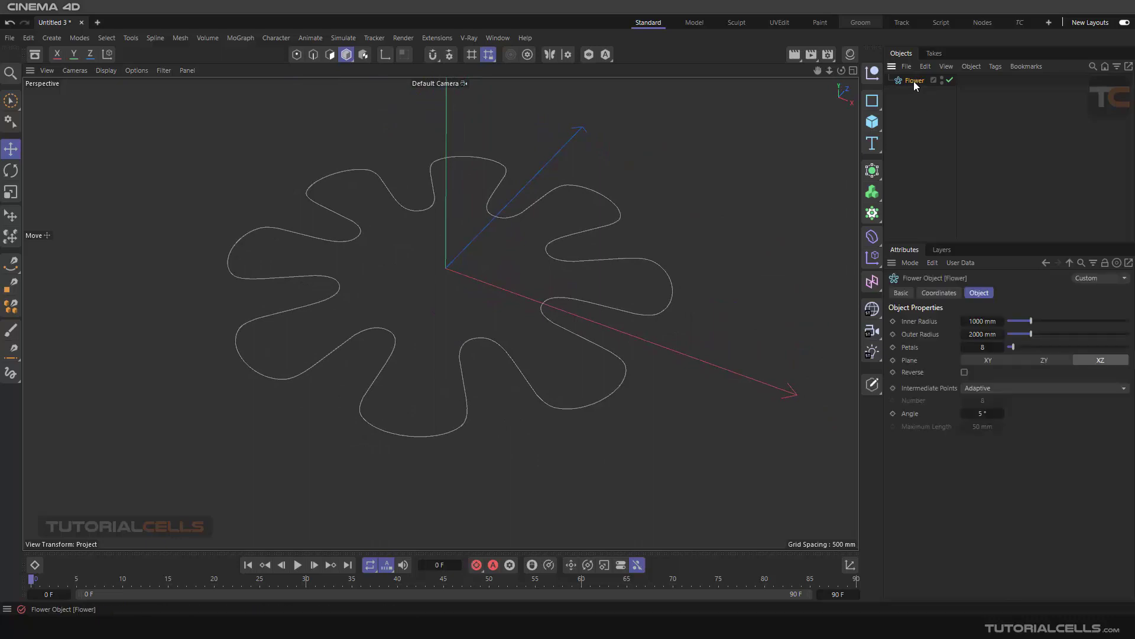
left_click_drag(1028, 333, 1036, 323)
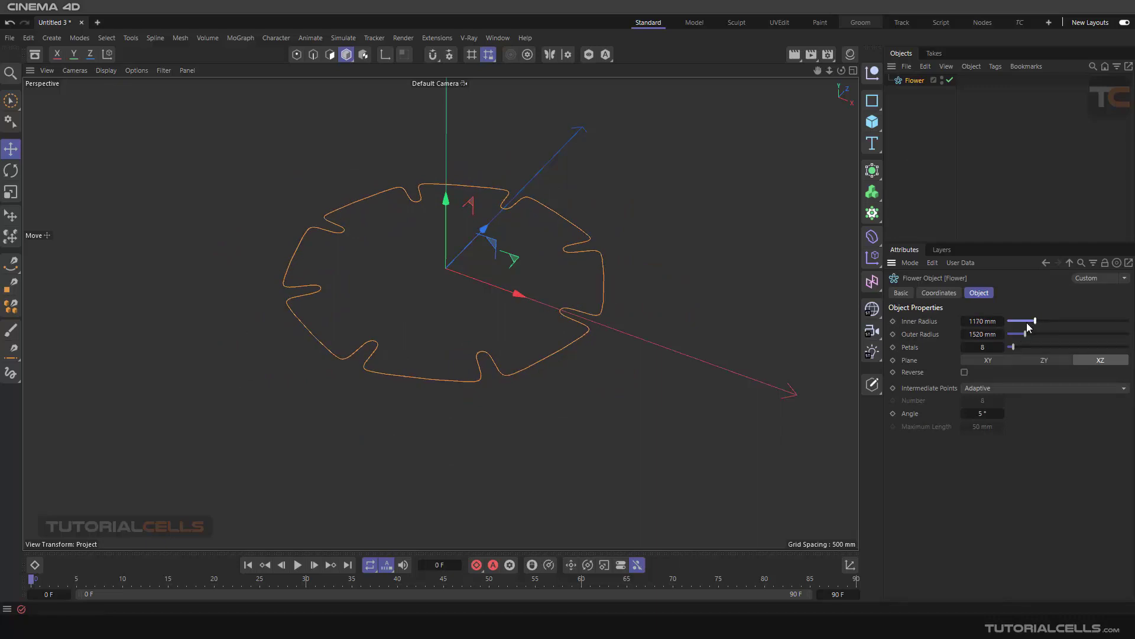
left_click(967, 349)
left_click(966, 349)
left_click(967, 348)
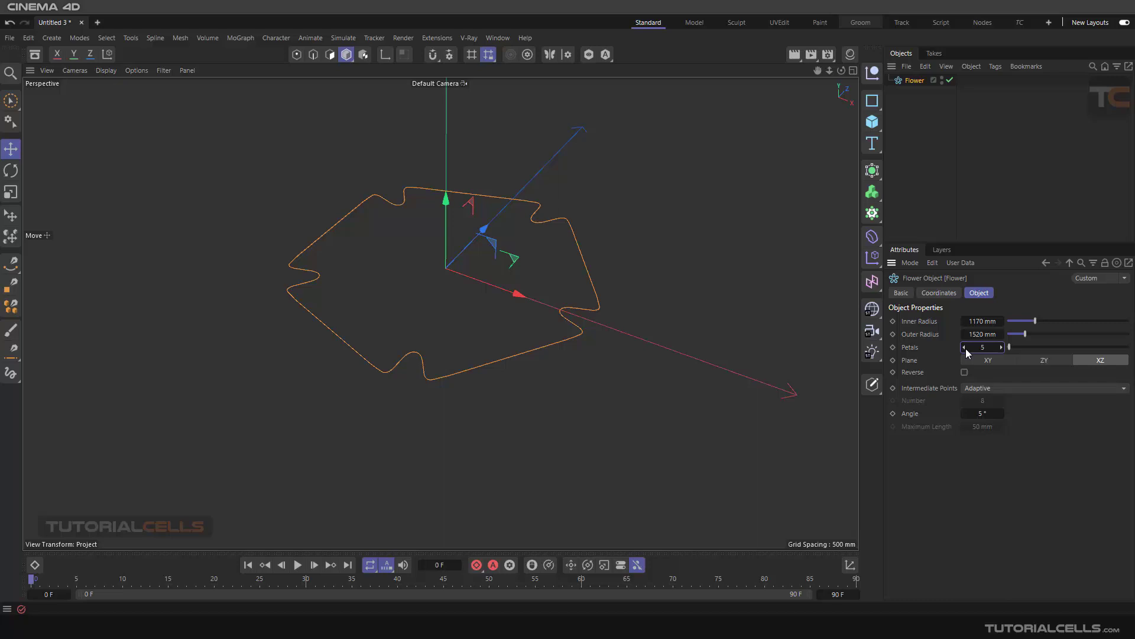
left_click(1001, 347)
scroll(565, 317, "up", 5)
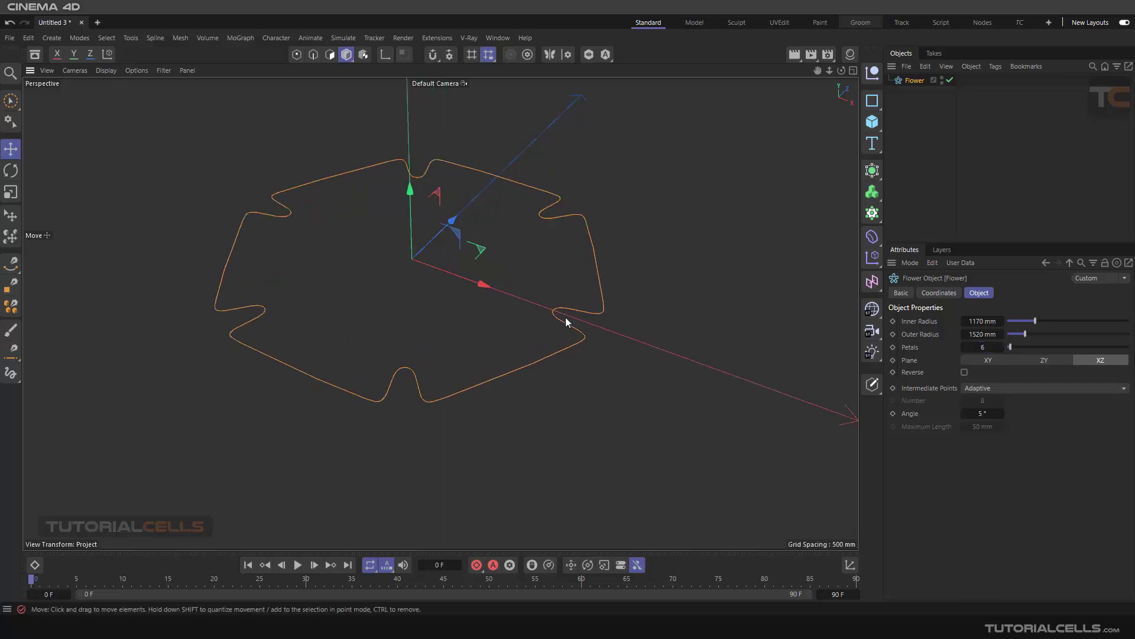
Step: Add a Cube and scale it down to a small block at the centre of the Flower spline
left_click(872, 129)
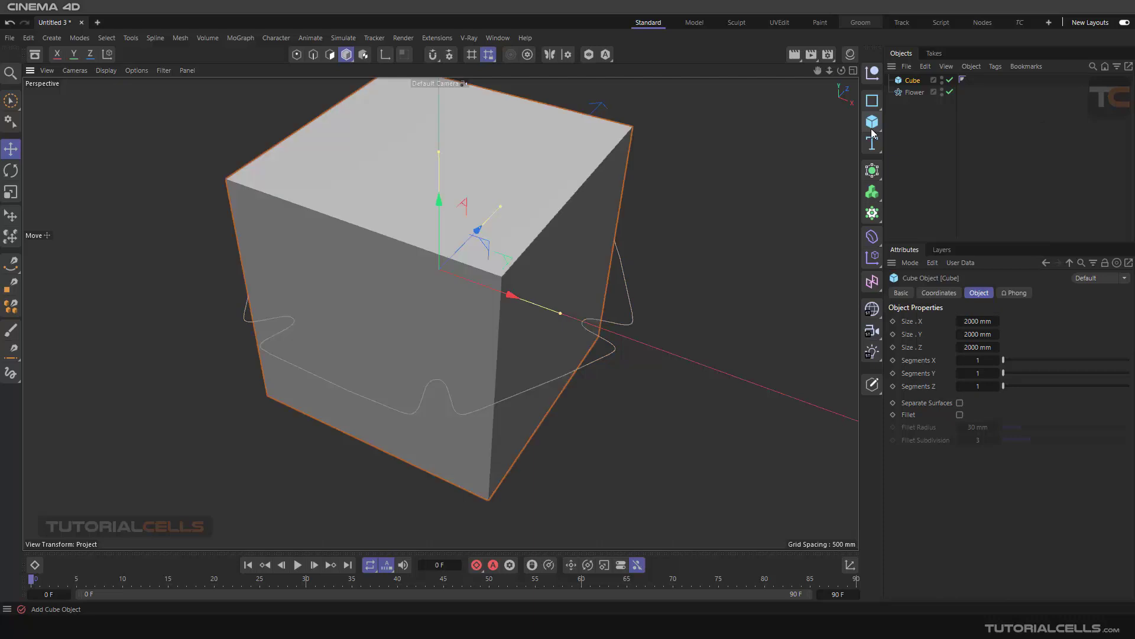
left_click_drag(716, 204, 700, 233)
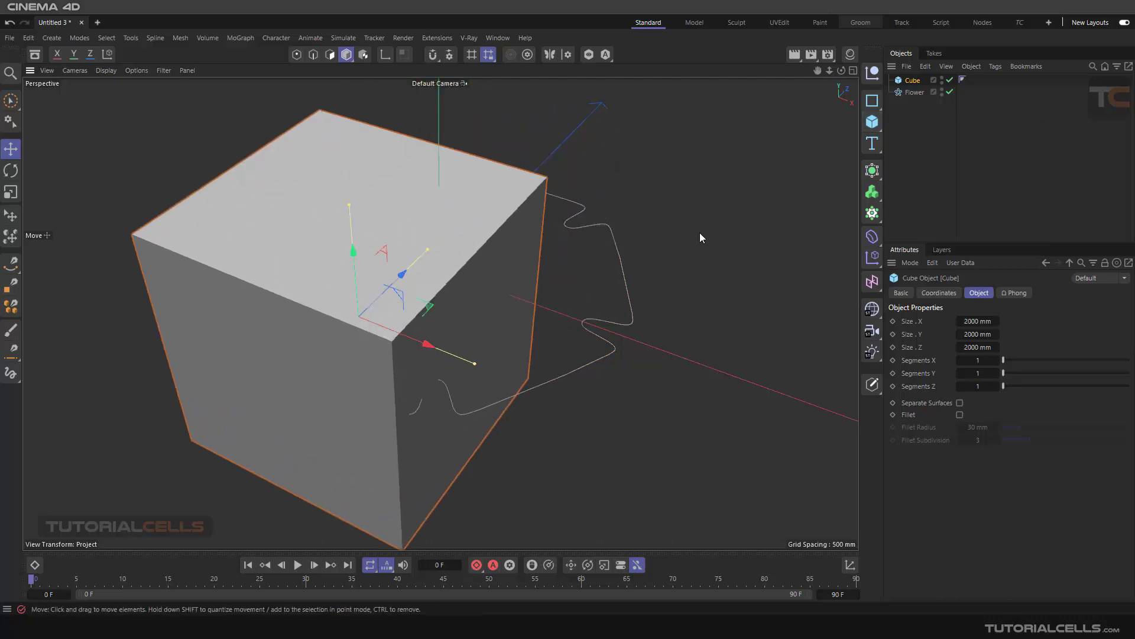
key("ctrl+z")
key("t")
left_click_drag(712, 125, 735, 170)
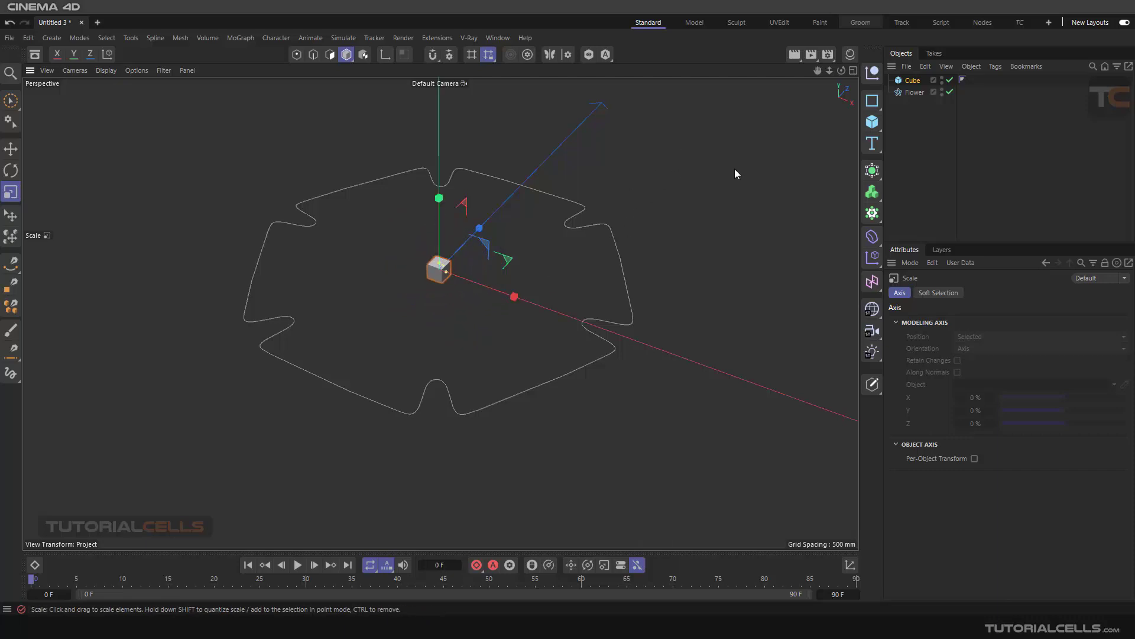
Step: Add a Platonic scaled down to a radius of about 111 mm and a Sphere scaled down to about 92 mm
left_click(870, 131)
left_click(914, 249)
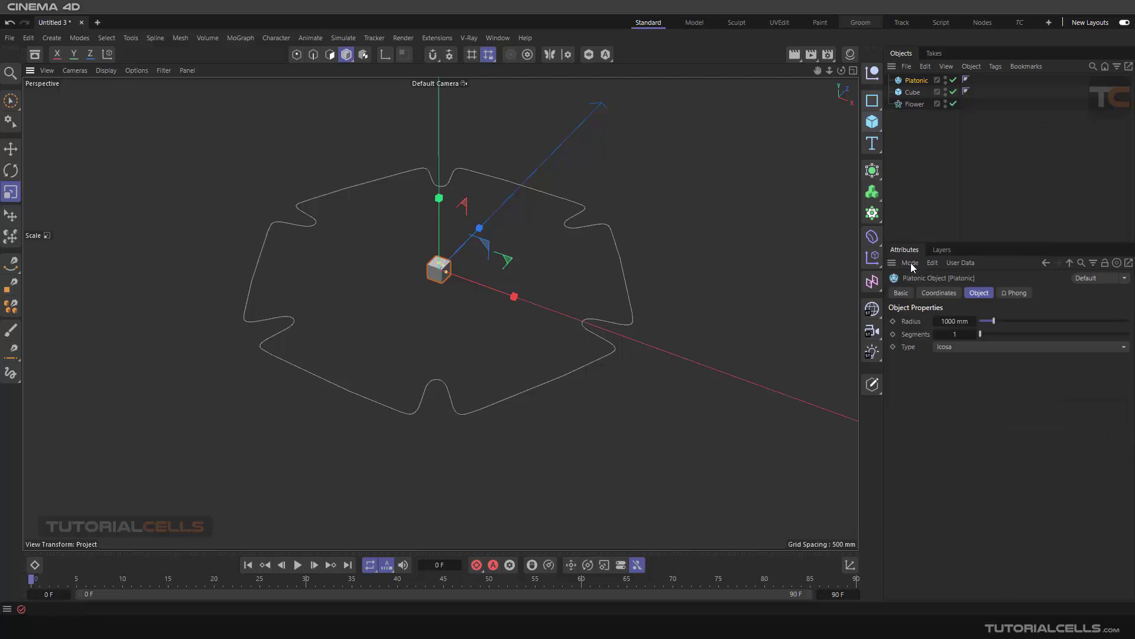
left_click_drag(706, 184, 815, 157)
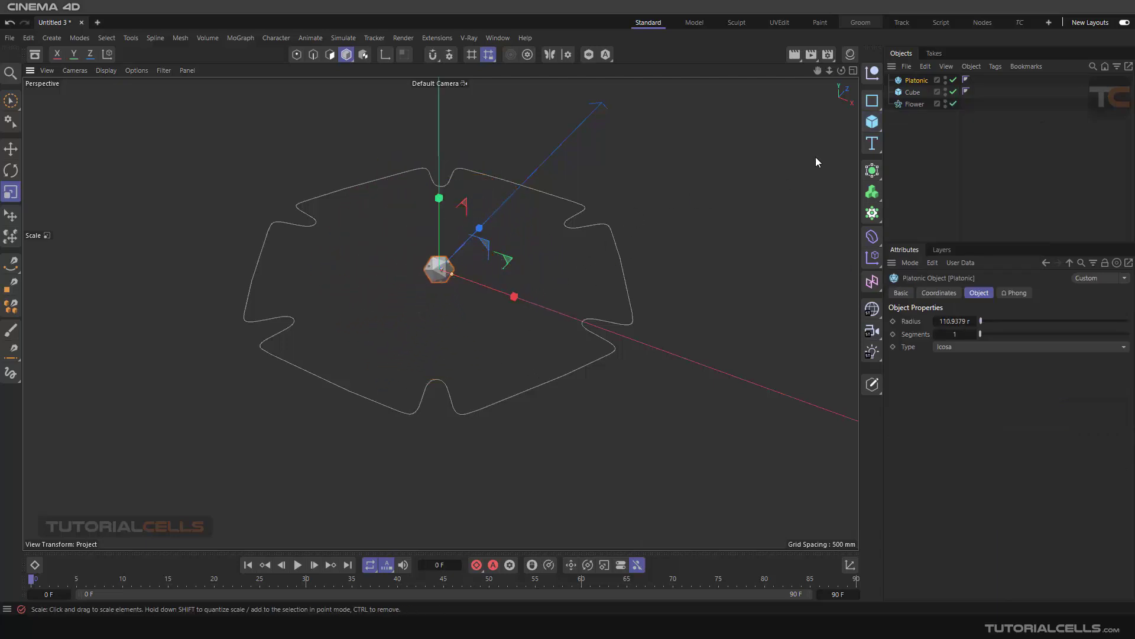
left_click(865, 125)
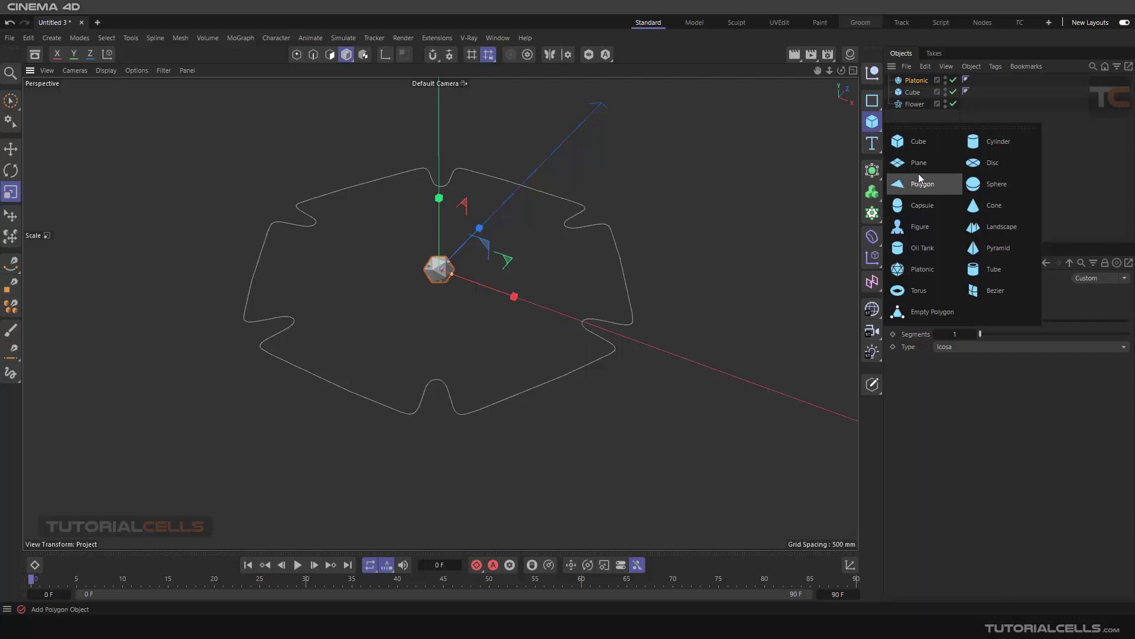
left_click(977, 188)
left_click_drag(795, 190, 636, 178)
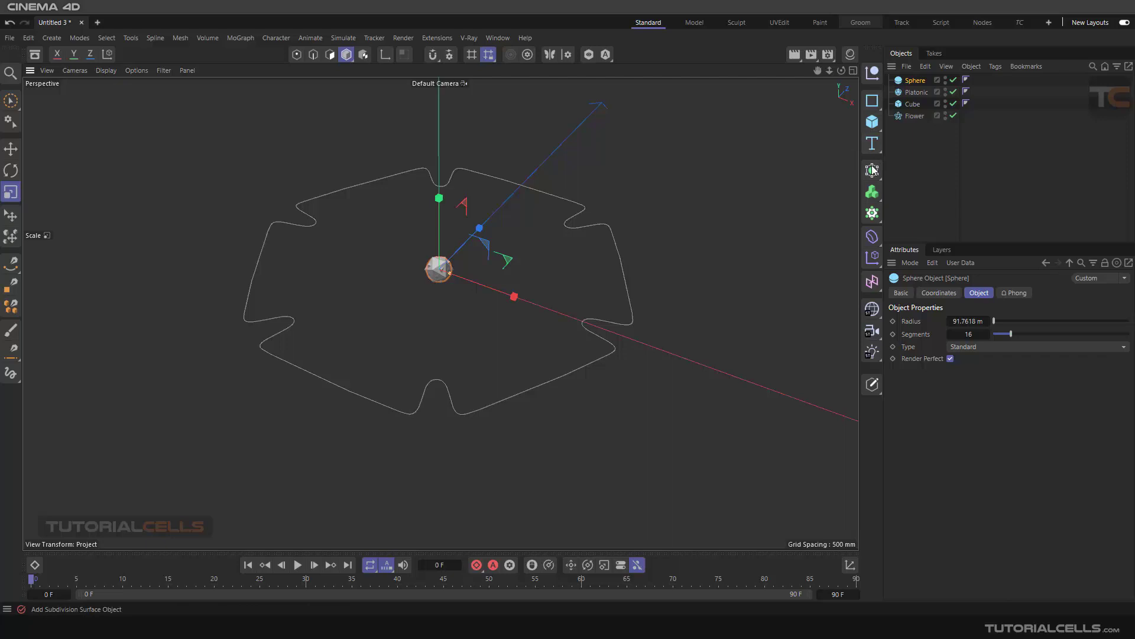
Step: Add a Cloner and make the Sphere, Platonic and Cube its children
left_click(871, 217)
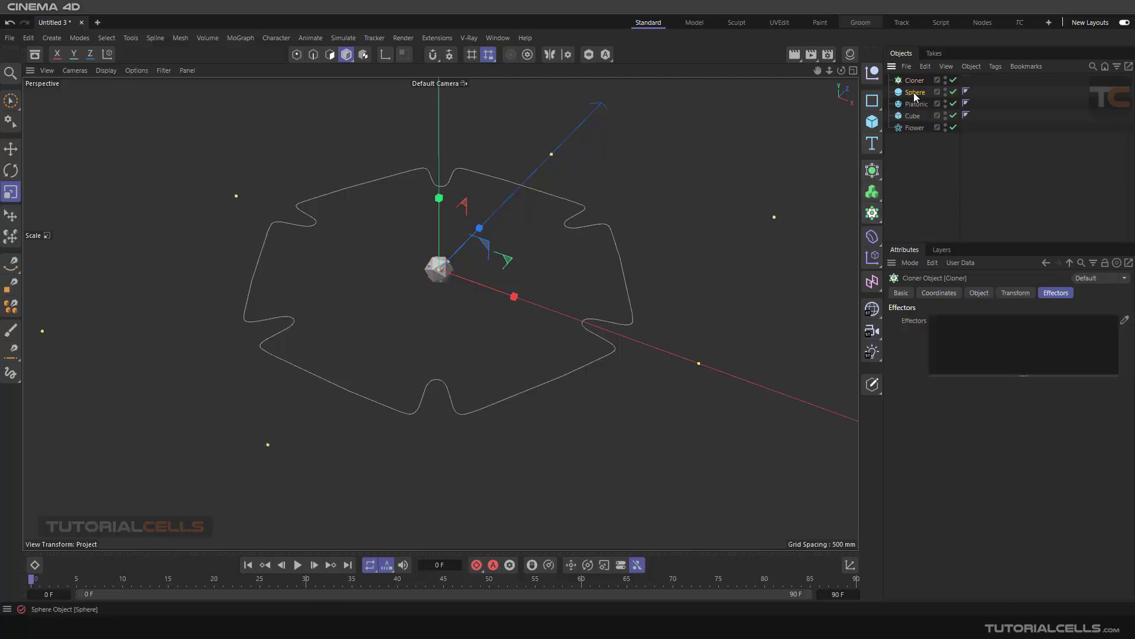
left_click(913, 92)
left_click(915, 116, "shift")
left_click_drag(915, 98, 912, 80)
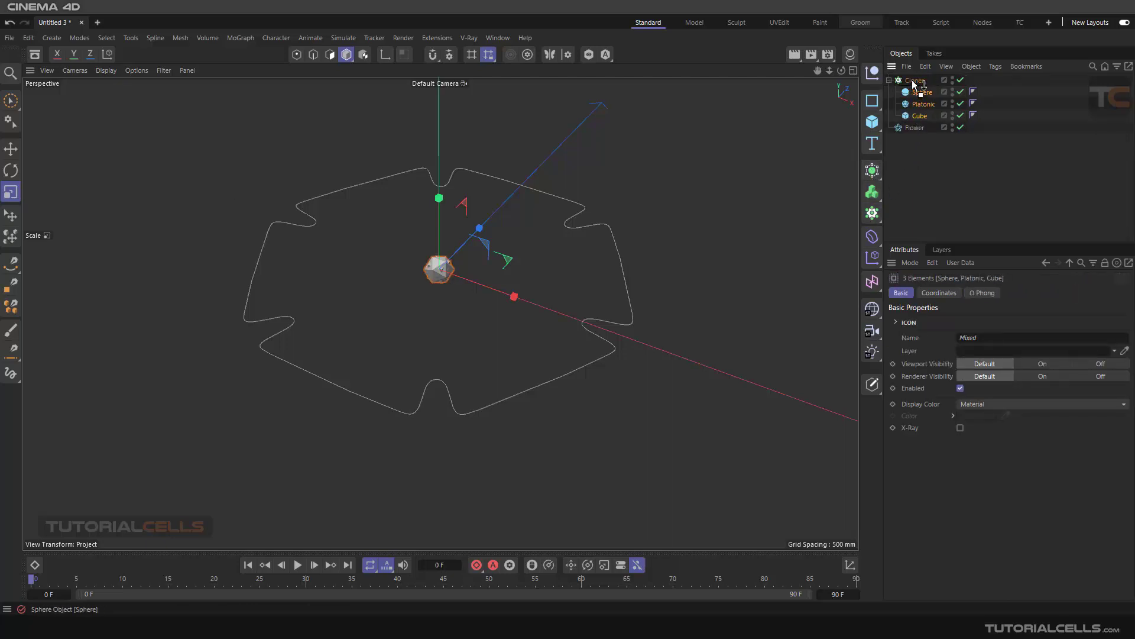
Step: Set the Cloner's mode to Object and assign the Flower spline as its object
left_click(912, 80)
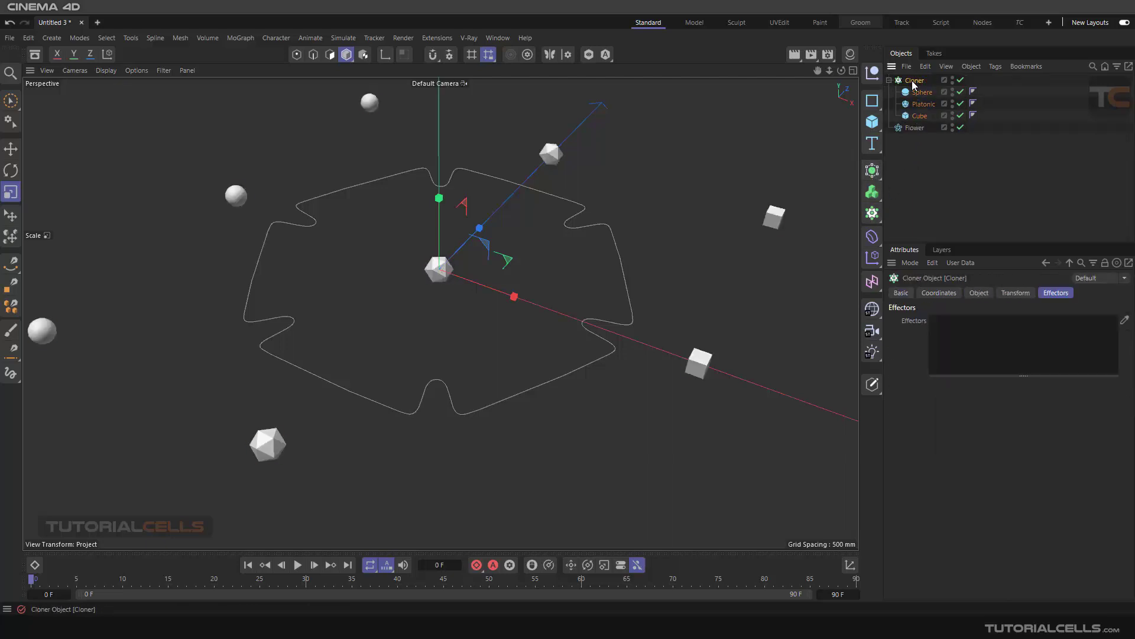
left_click(979, 294)
left_click(981, 320)
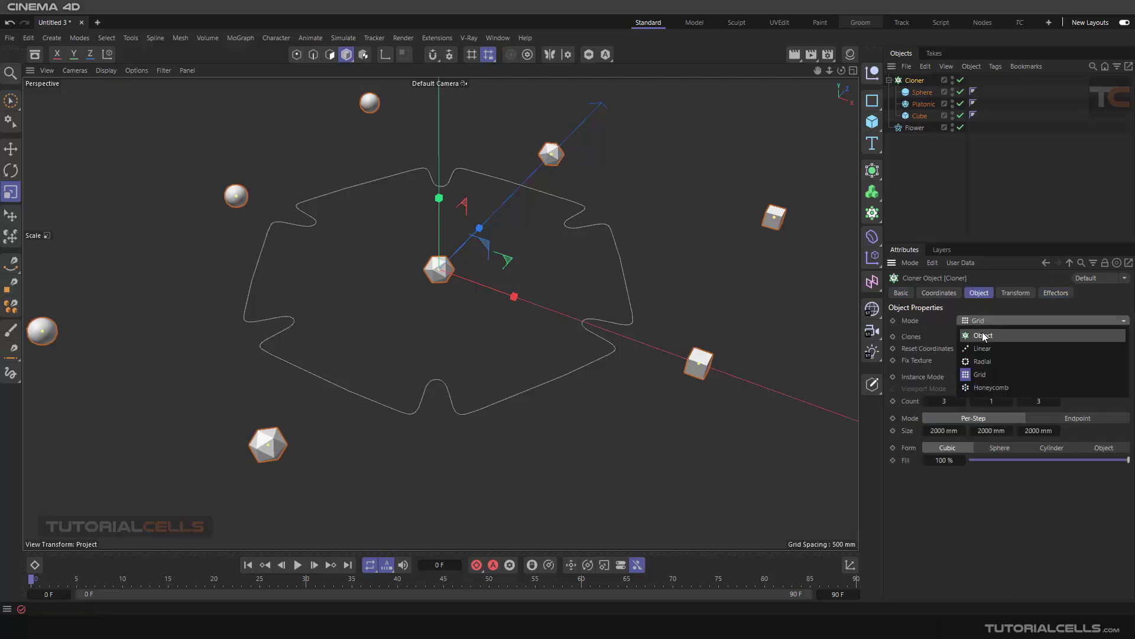
left_click(979, 338)
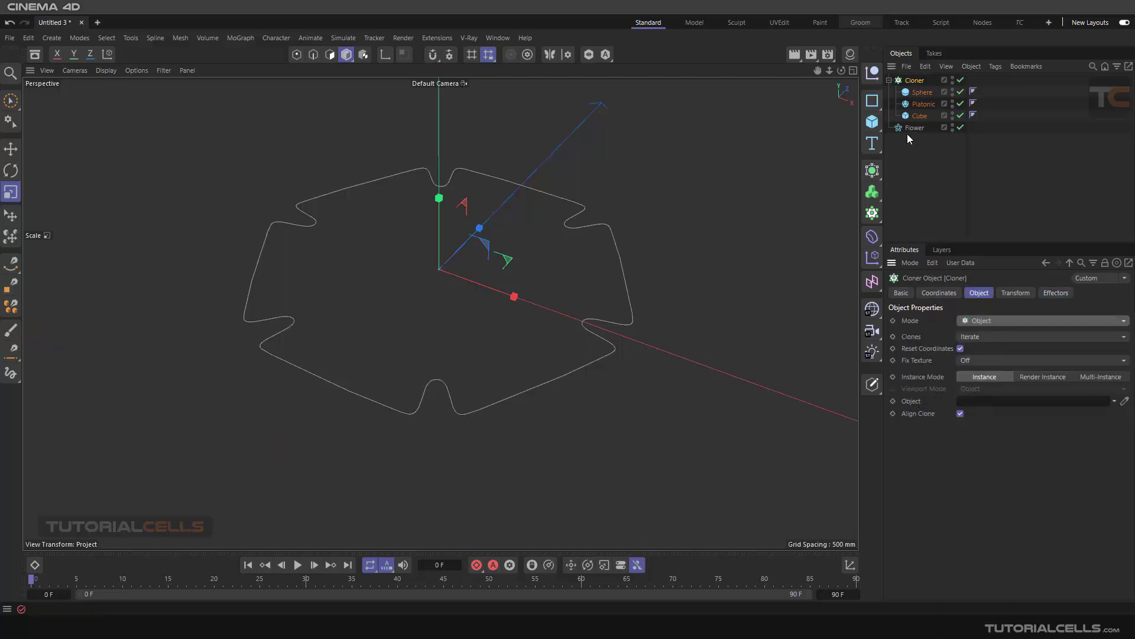
left_click_drag(909, 129, 990, 406)
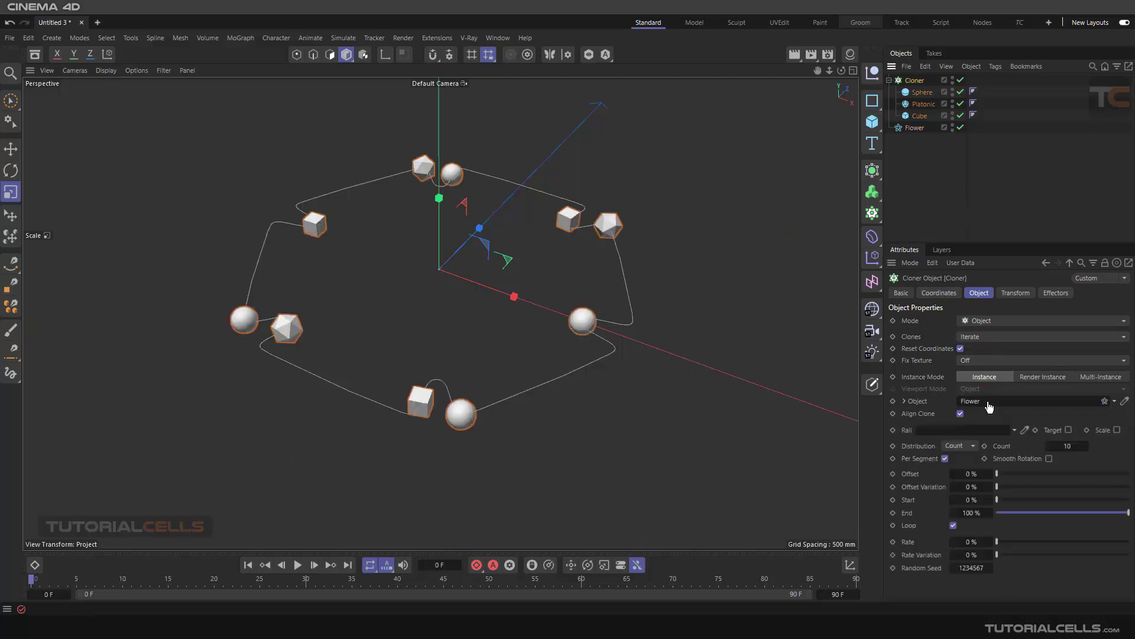
Step: Set the Cloner's distribution to Even and its count to 127
left_click(958, 446)
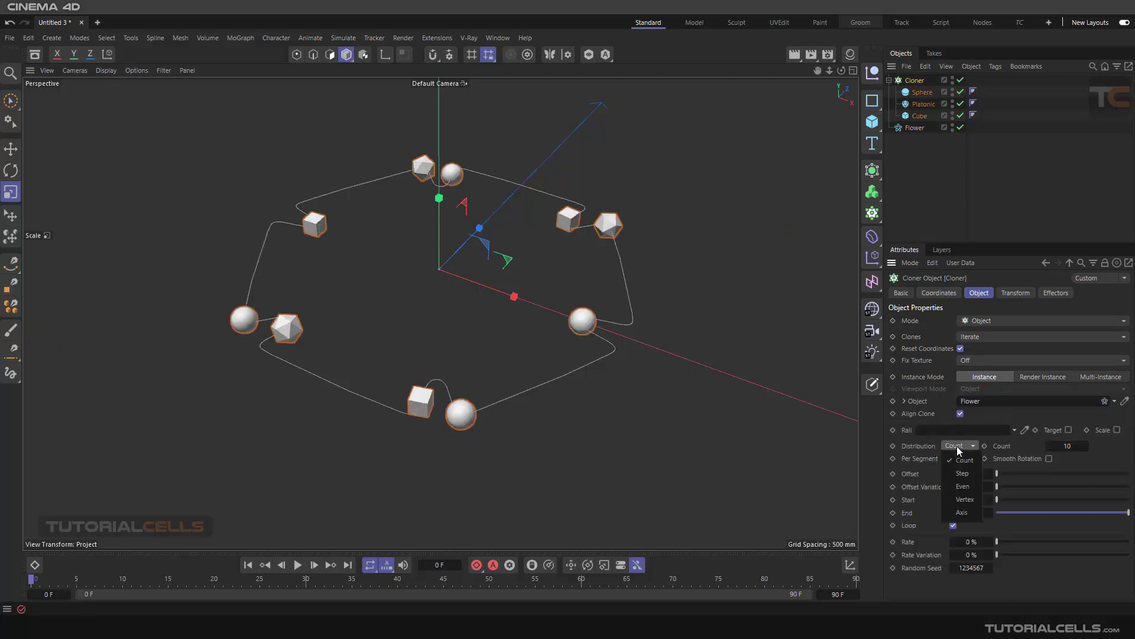
left_click(963, 486)
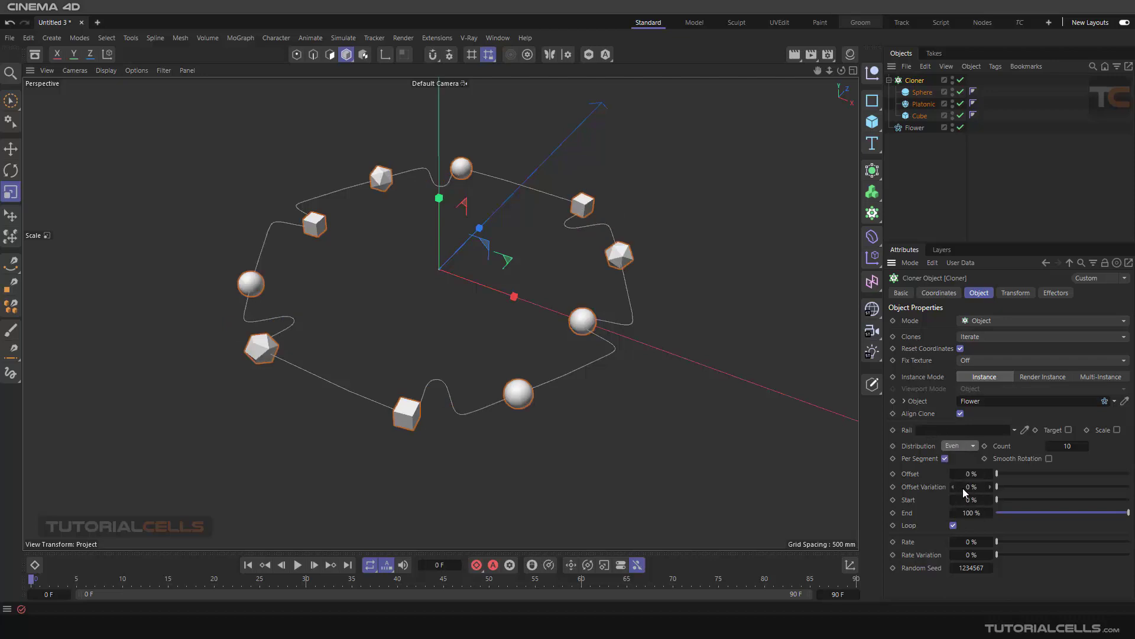
left_click_drag(1059, 451, 1128, 451)
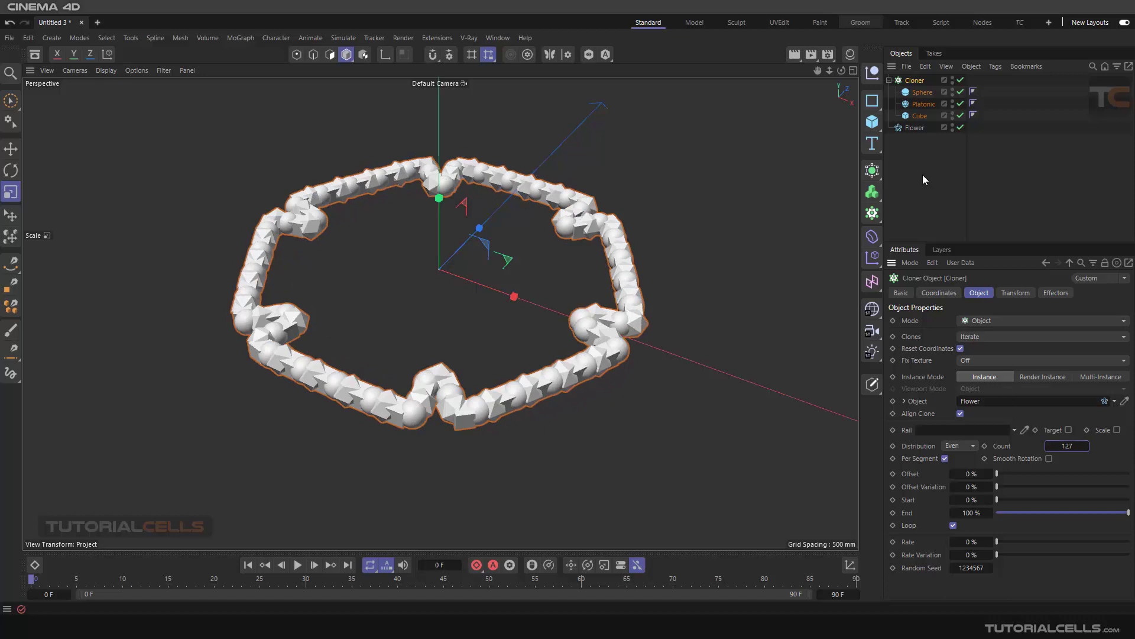
Step: Add a Random effector to the Cloner
left_click(913, 80)
left_click(248, 38)
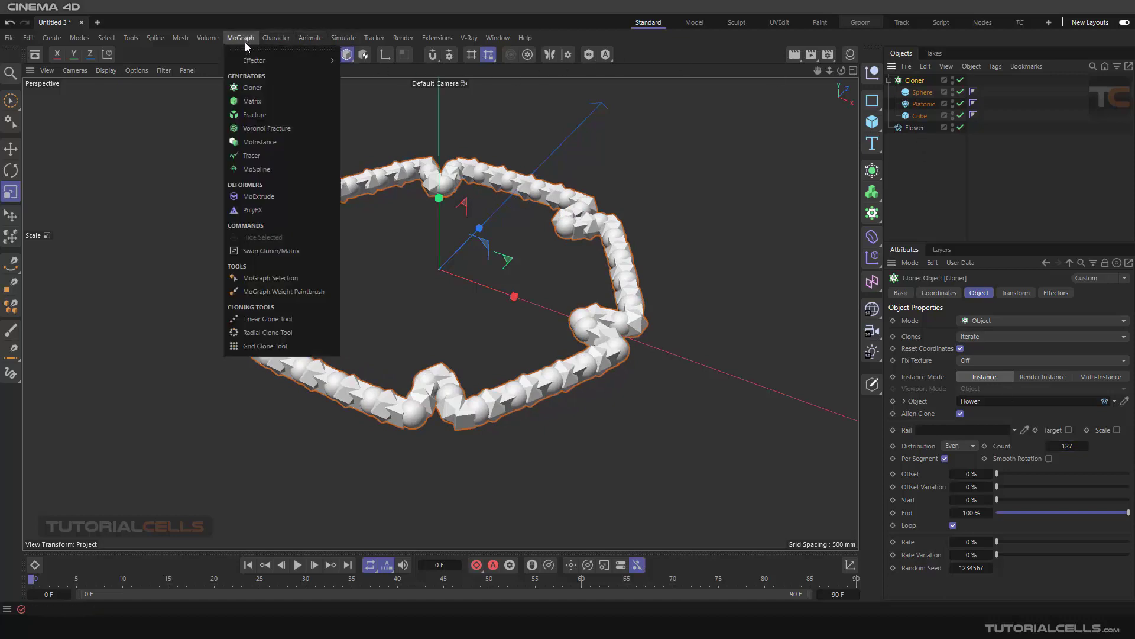
mouse_move(253, 64)
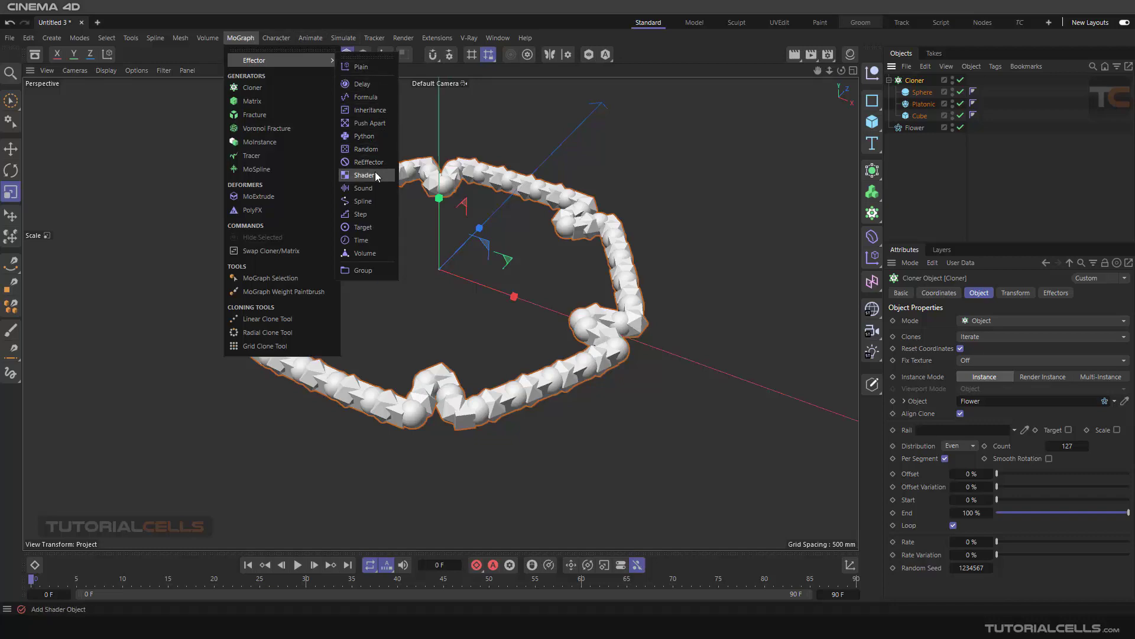
left_click(367, 150)
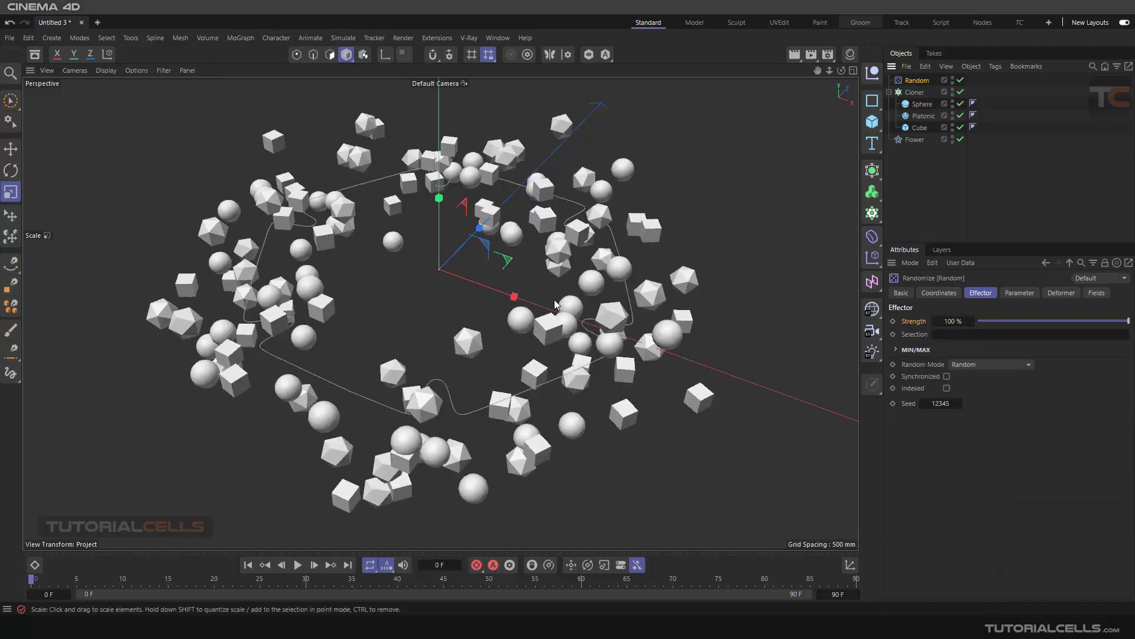
Step: Enable uniform scale variation in the Random effector and set its scale to 0.2
left_click_drag(517, 298, 615, 254, "alt")
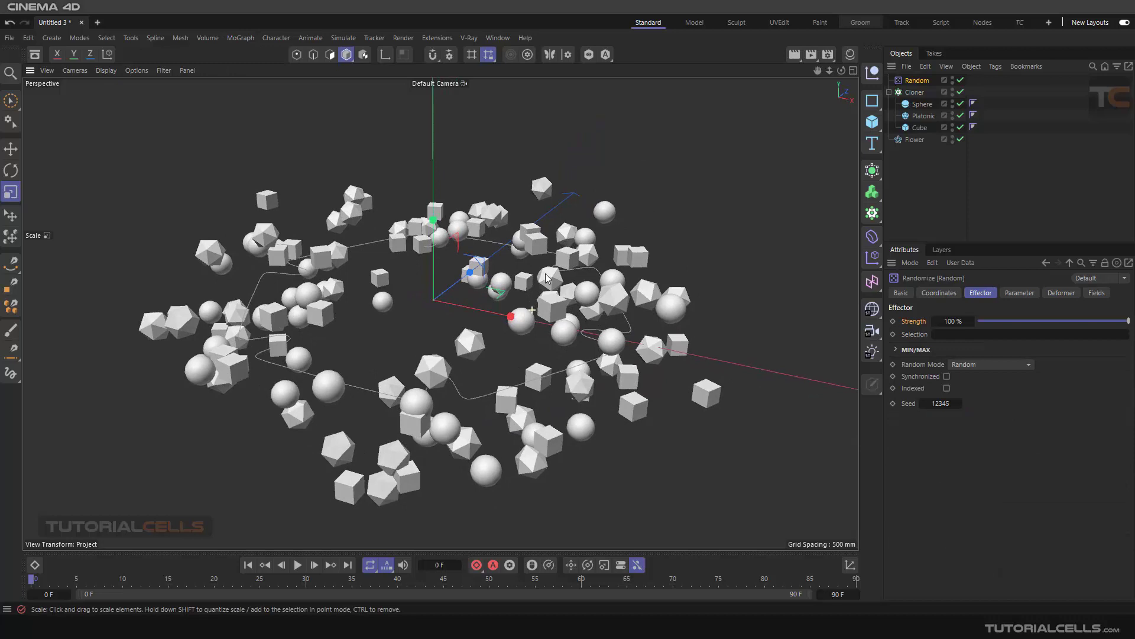
left_click(1032, 293)
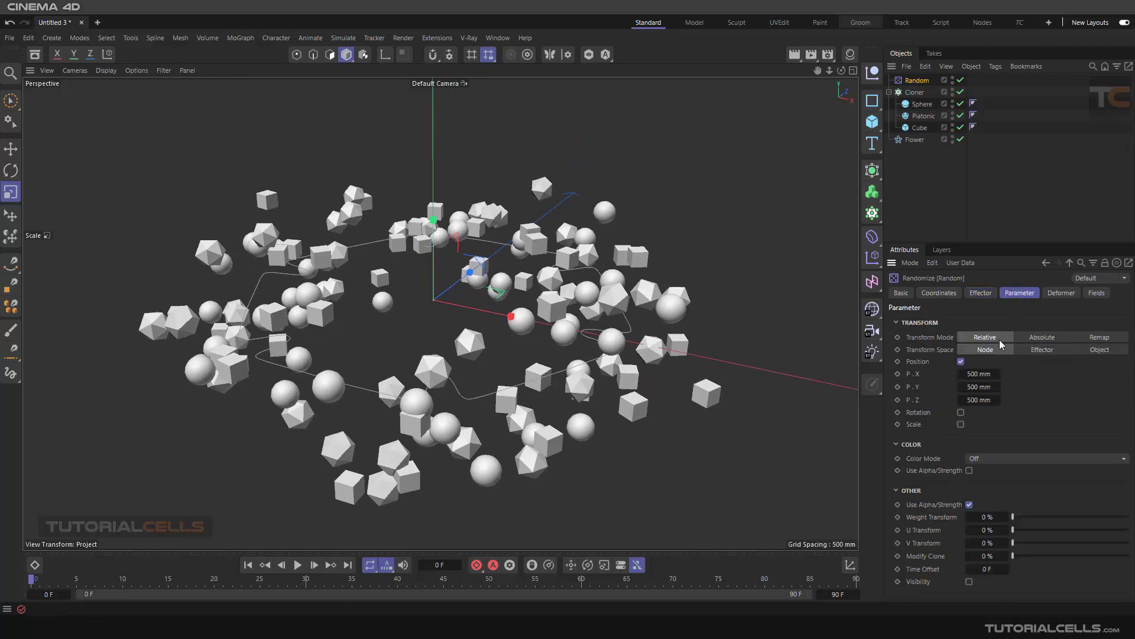
left_click(961, 424)
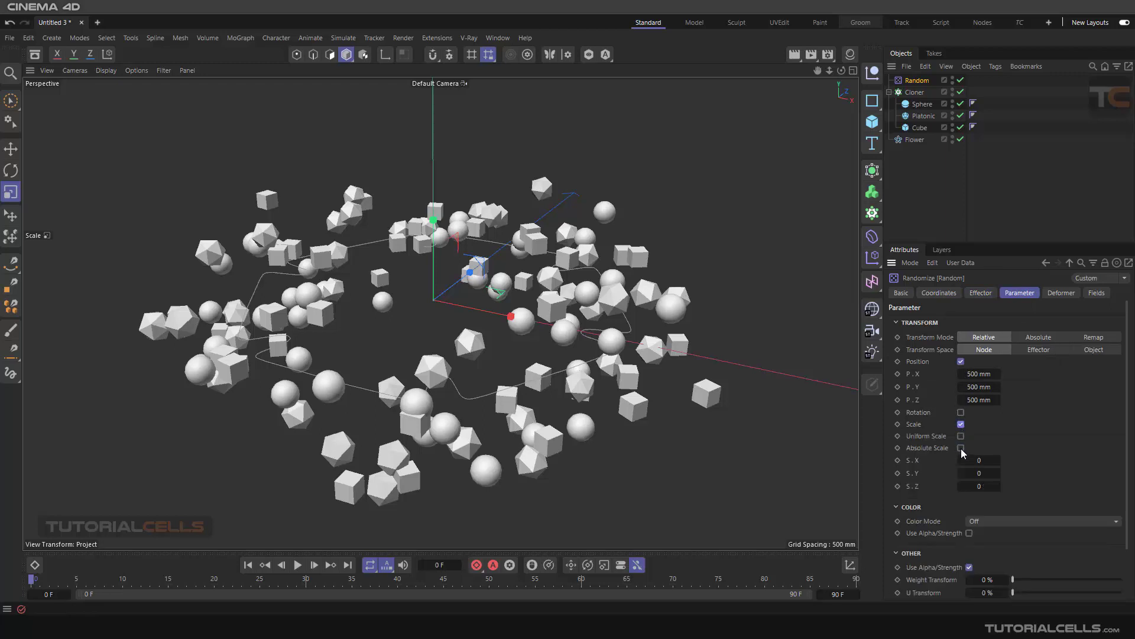
left_click(961, 438)
mouse_move(974, 460)
left_mouse_down()
mouse_move(957, 460)
mouse_move(999, 459)
mouse_move(988, 460)
left_mouse_up()
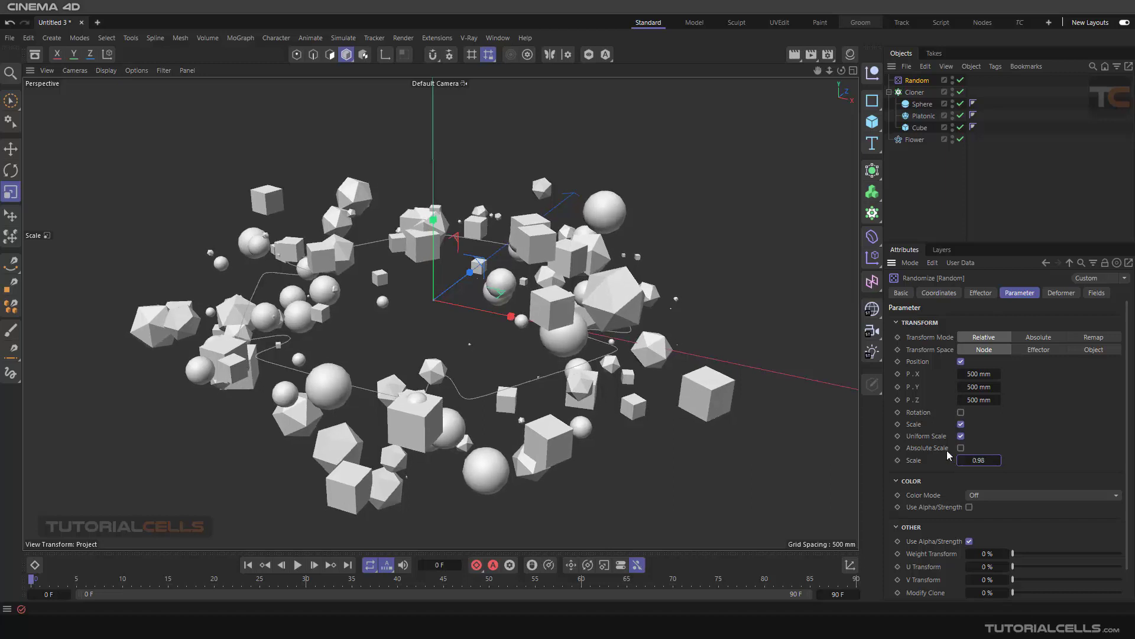
left_click(980, 461)
type("0.2")
key("Return")
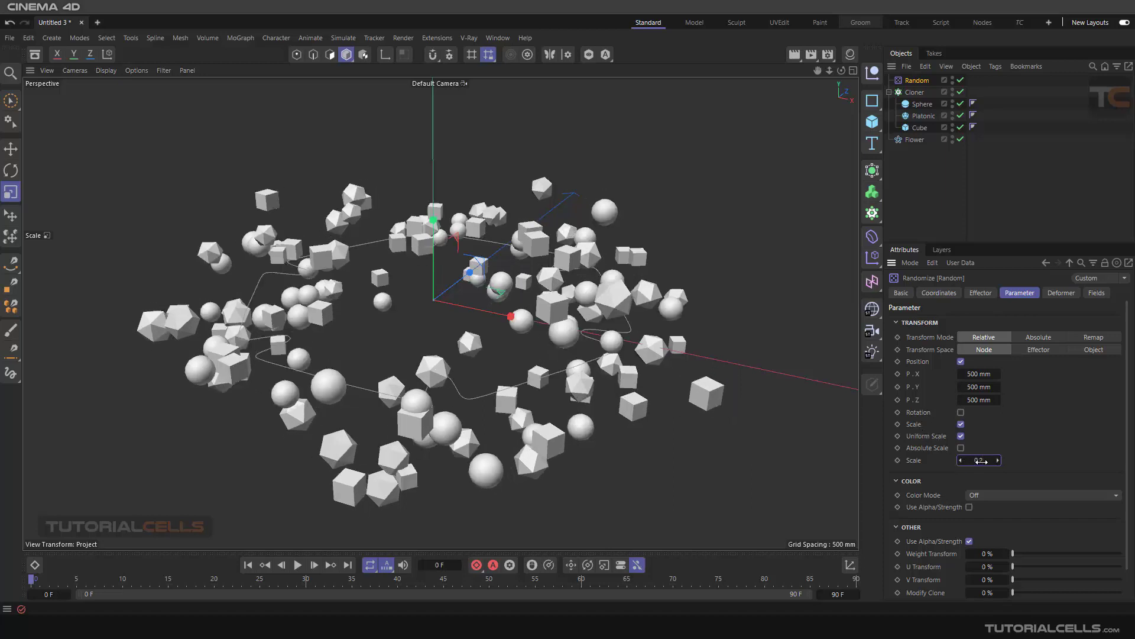
Step: Enlarge the cloned Platonic to a radius of about 172 mm and the cloned Cube to about 228 mm per side
left_click(923, 116)
left_click_drag(97, 218, 322, 147)
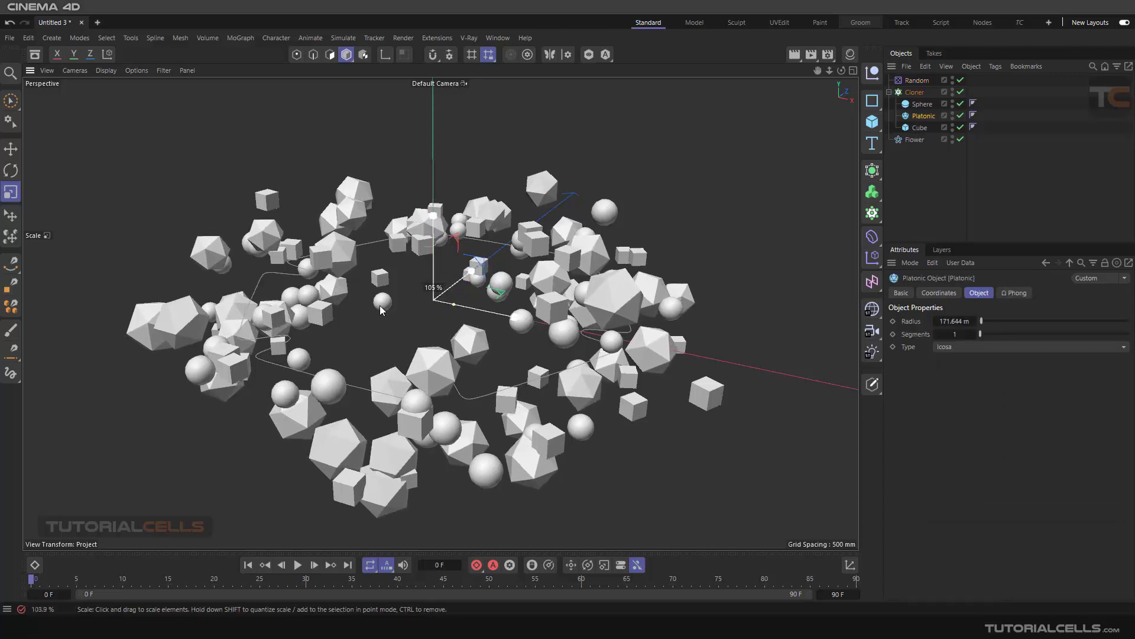
left_click(920, 128)
left_click_drag(368, 308, 591, 260)
Step: Reduce the Random effector's position offsets to X 381 mm, Y 169 mm and Z 421 mm
left_click(917, 81)
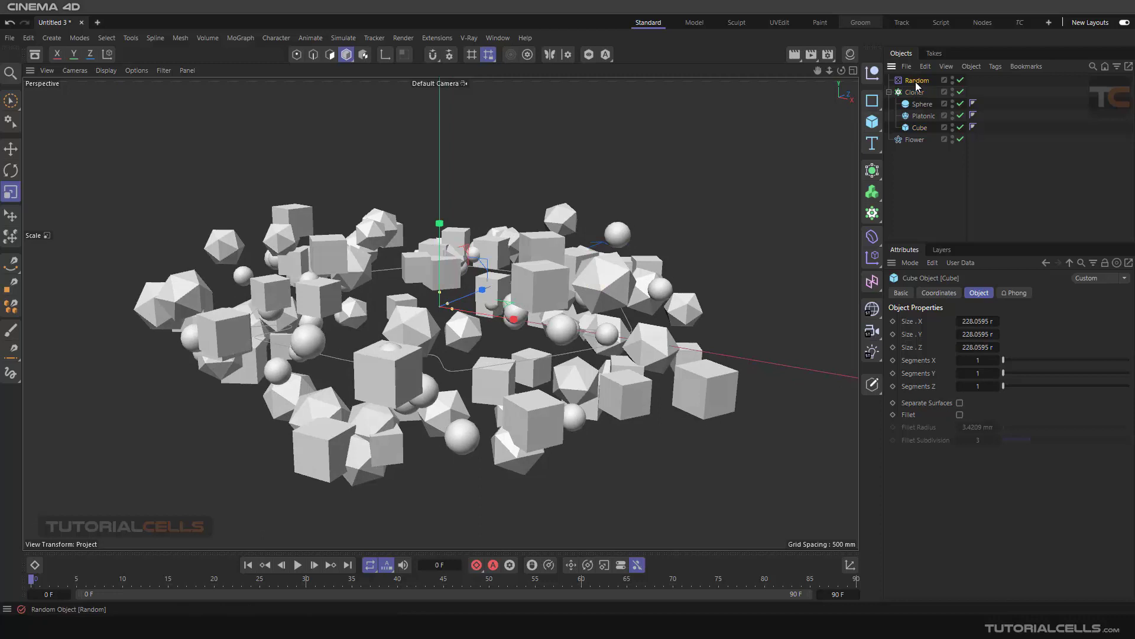
left_click_drag(999, 374, 965, 393)
left_click_drag(390, 302, 475, 299, "alt")
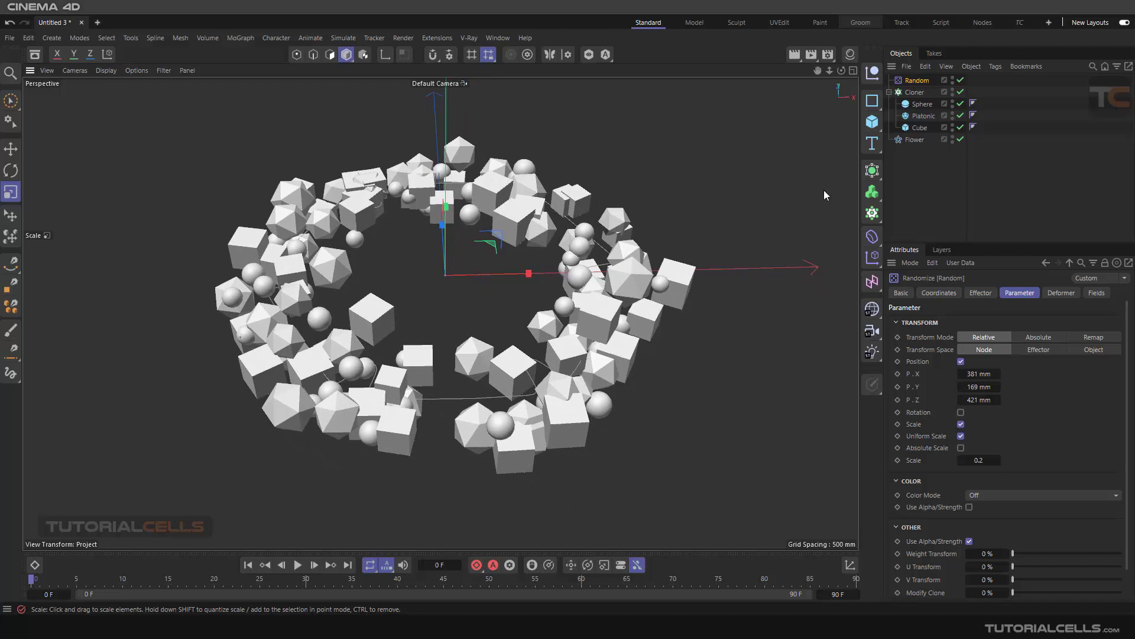
Step: Delete the Flower spline and add an n-Side spline lying in the XZ plane
left_click(910, 140)
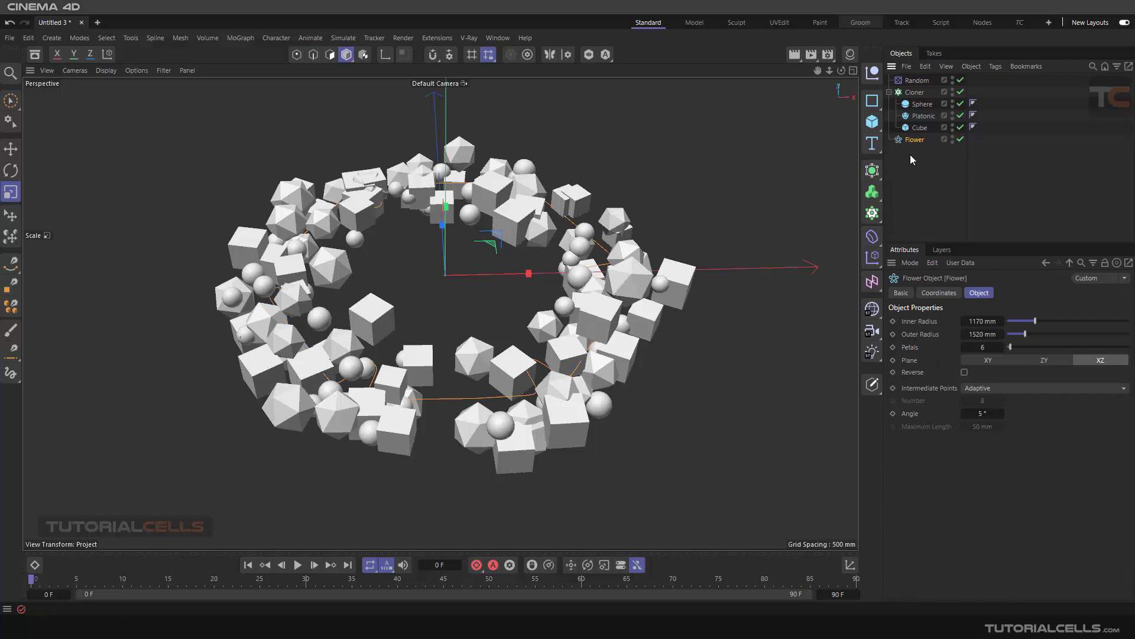
key("Delete")
left_click(872, 102)
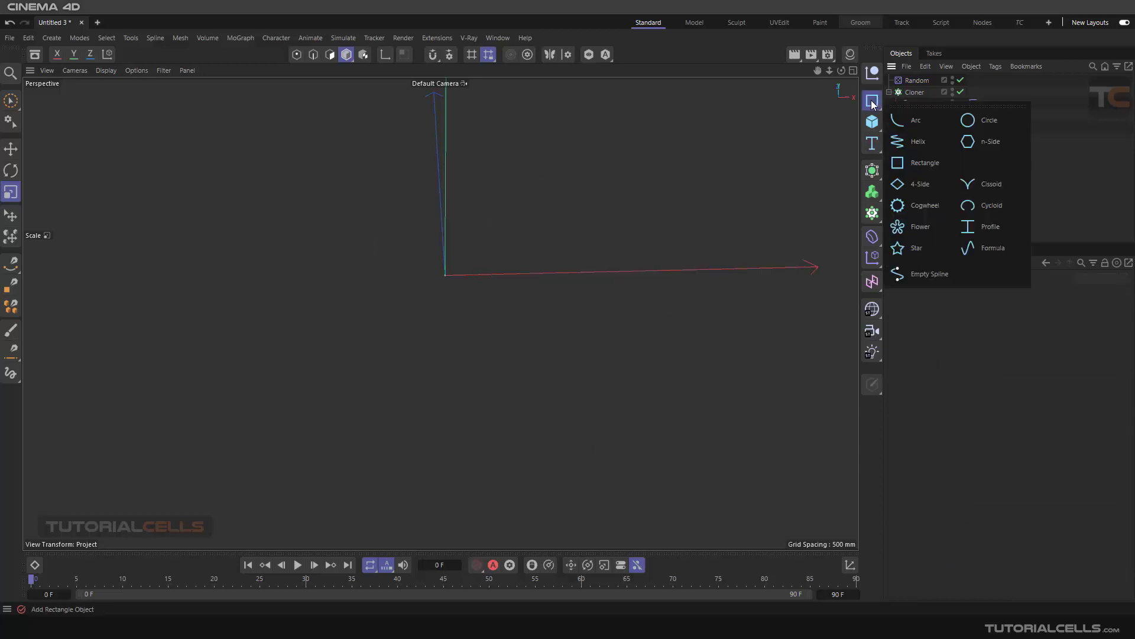
left_click(973, 143)
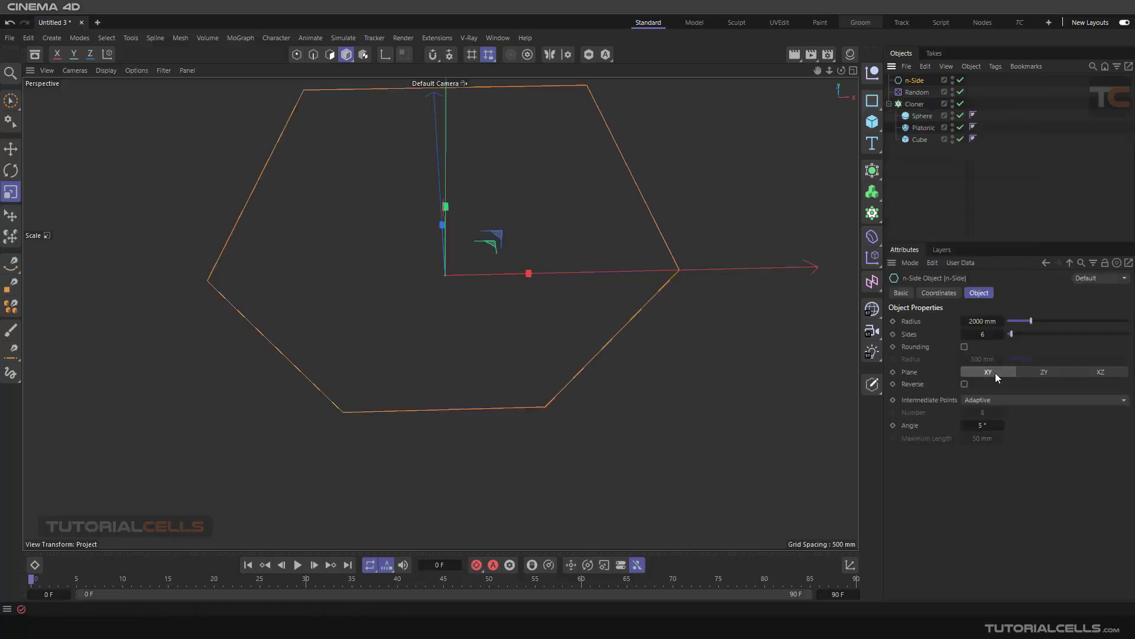
left_click(1039, 374)
left_click(1093, 371)
left_click_drag(740, 296, 651, 319, "alt")
Step: Assign the n-Side spline as the Cloner's object and check the ring of clones from several angles
left_click(914, 105)
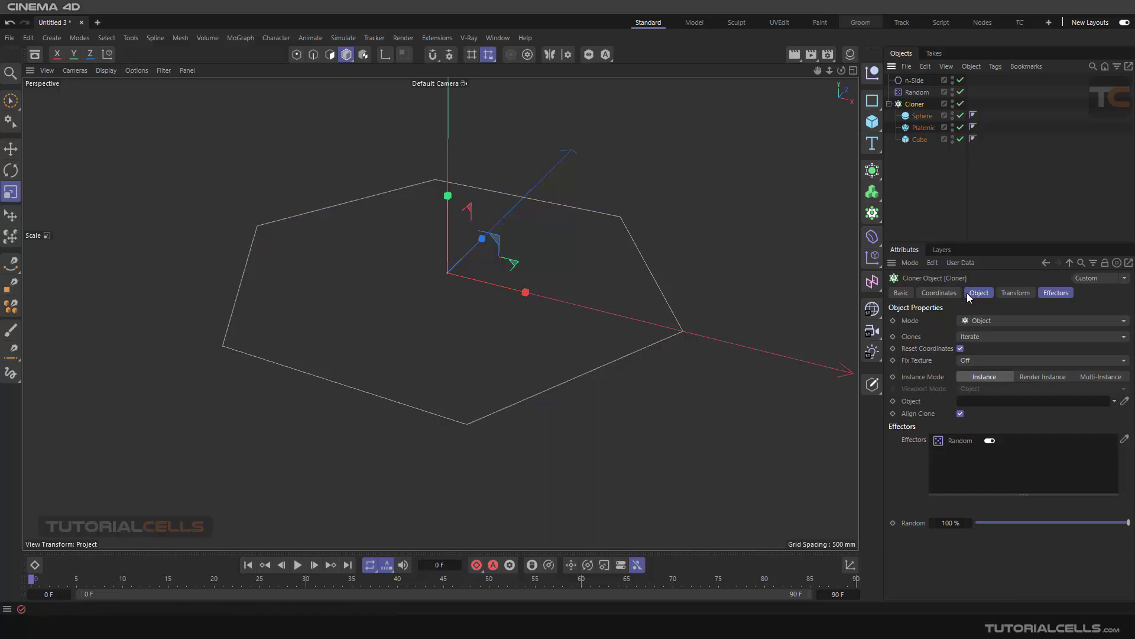
left_click_drag(914, 81, 975, 401)
left_click_drag(567, 327, 588, 336, "alt")
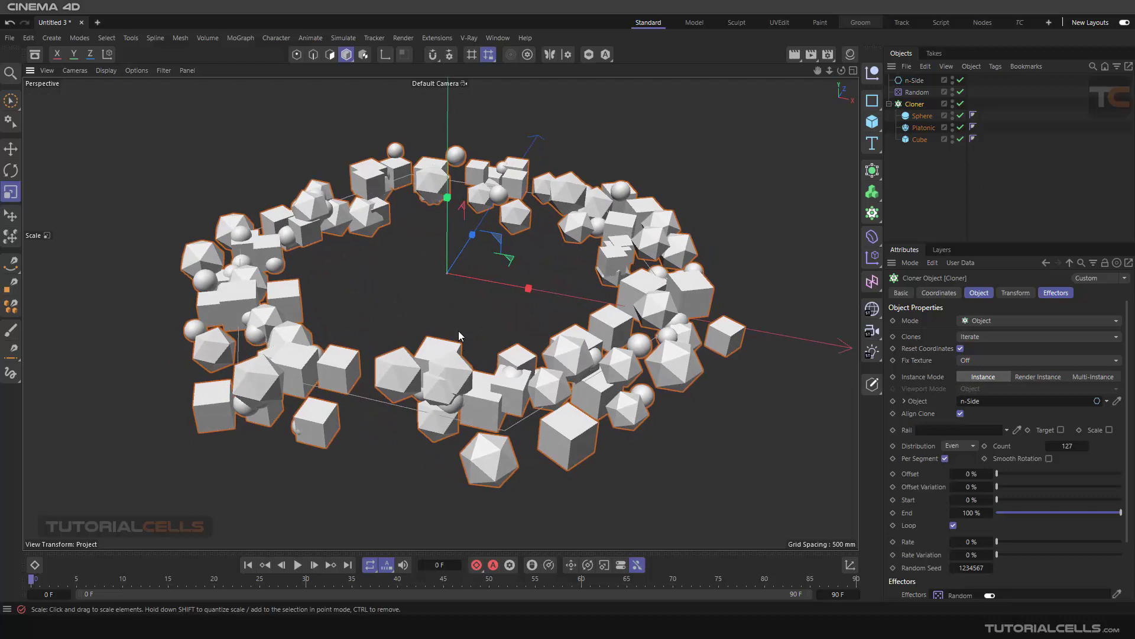
left_click_drag(491, 300, 461, 315, "alt")
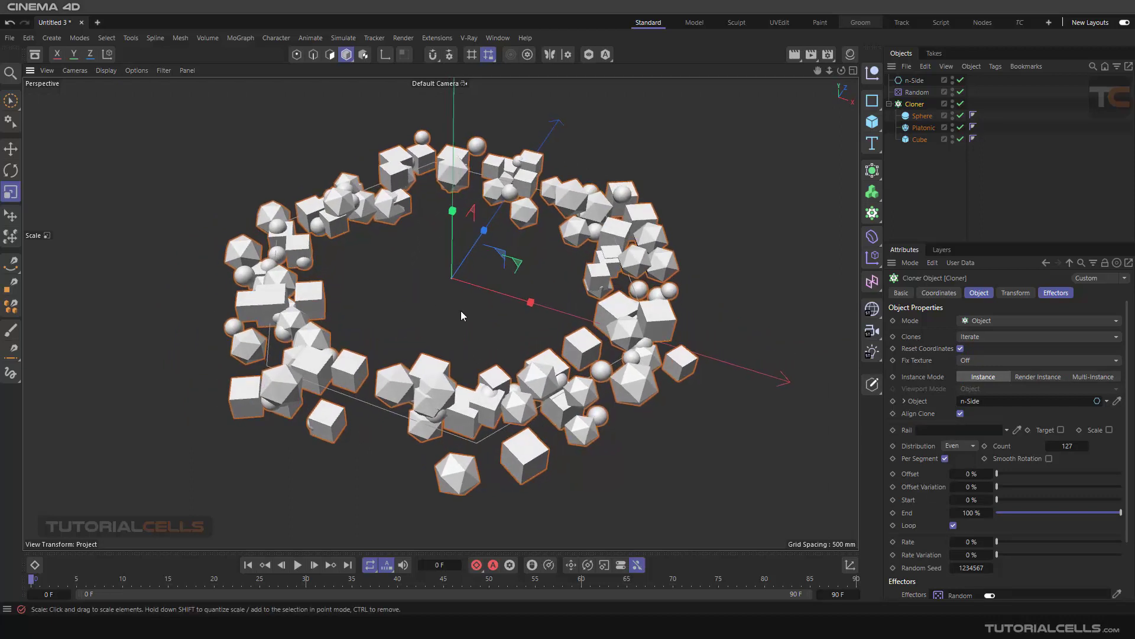
left_click_drag(468, 228, 475, 343, "alt")
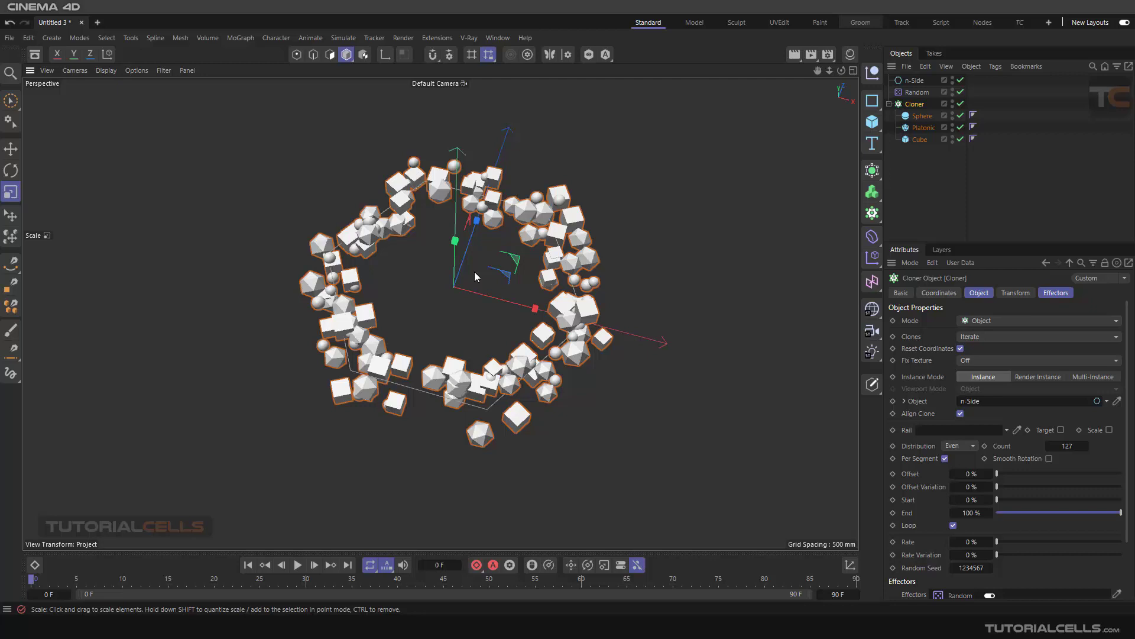
left_click(649, 172)
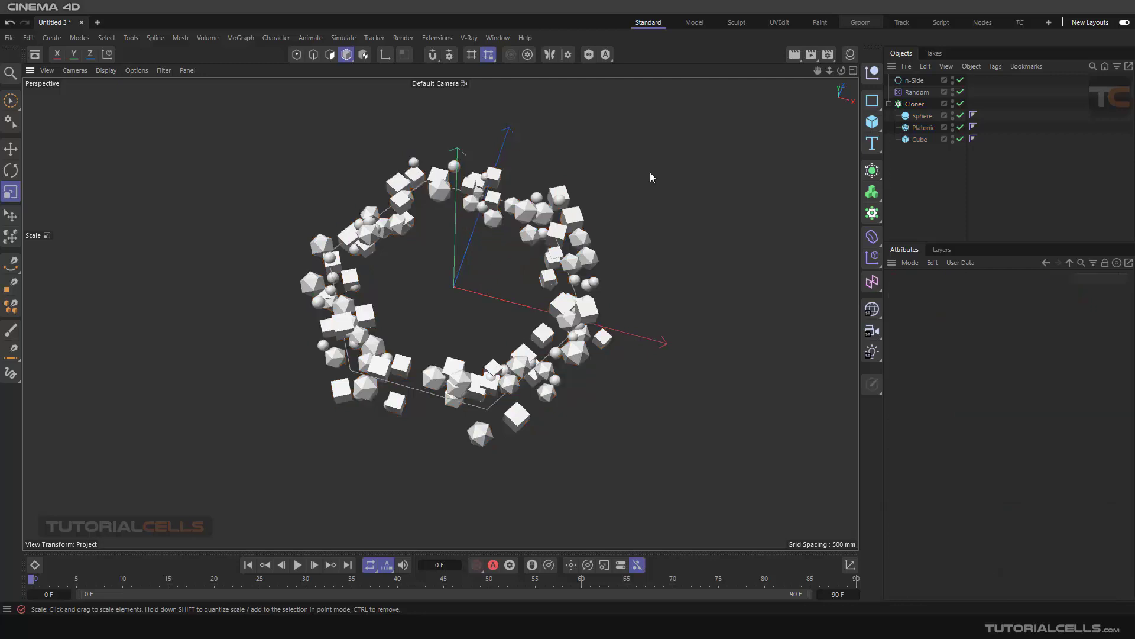
Step: Add a separate Cube at the origin and show it in the full-size Top view, ready for moving
left_click(872, 131)
left_click_drag(533, 283, 461, 247, "alt")
middle_click(459, 248)
middle_click(534, 212)
scroll(425, 248, "down", 3)
left_click_drag(662, 196, 408, 322)
scroll(408, 322, "up", 2)
key("e")
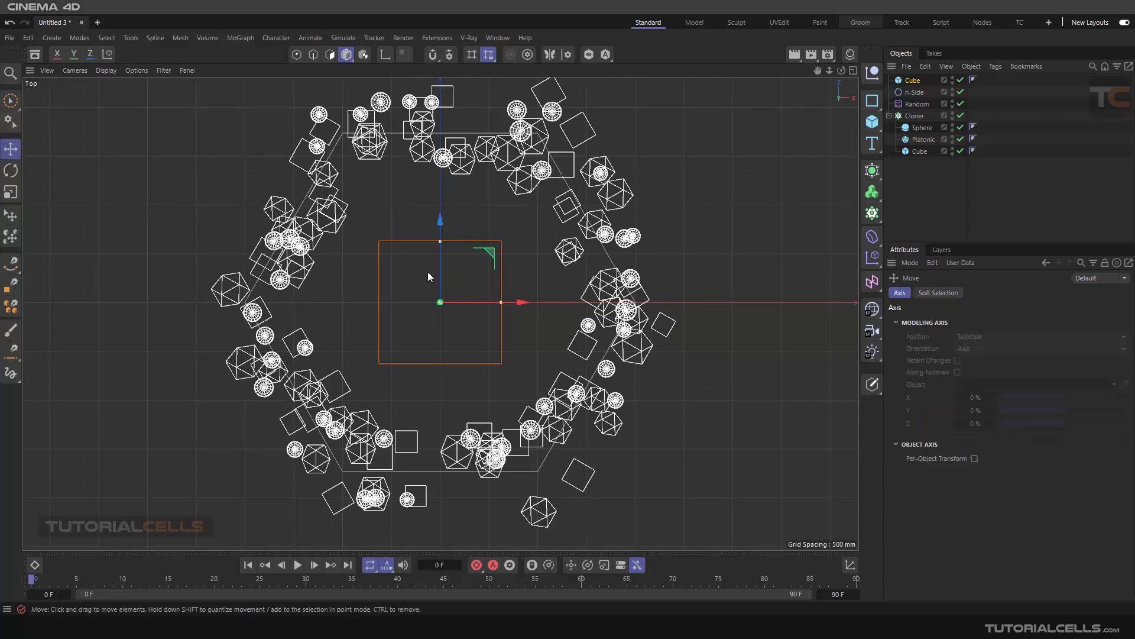
Step: Enlarge the new Cube to about 1893 mm per side and move it diagonally until one corner meets the origin
left_click_drag(485, 260, 551, 197)
left_click(10, 193)
left_click_drag(177, 195, 301, 213)
left_click(13, 151)
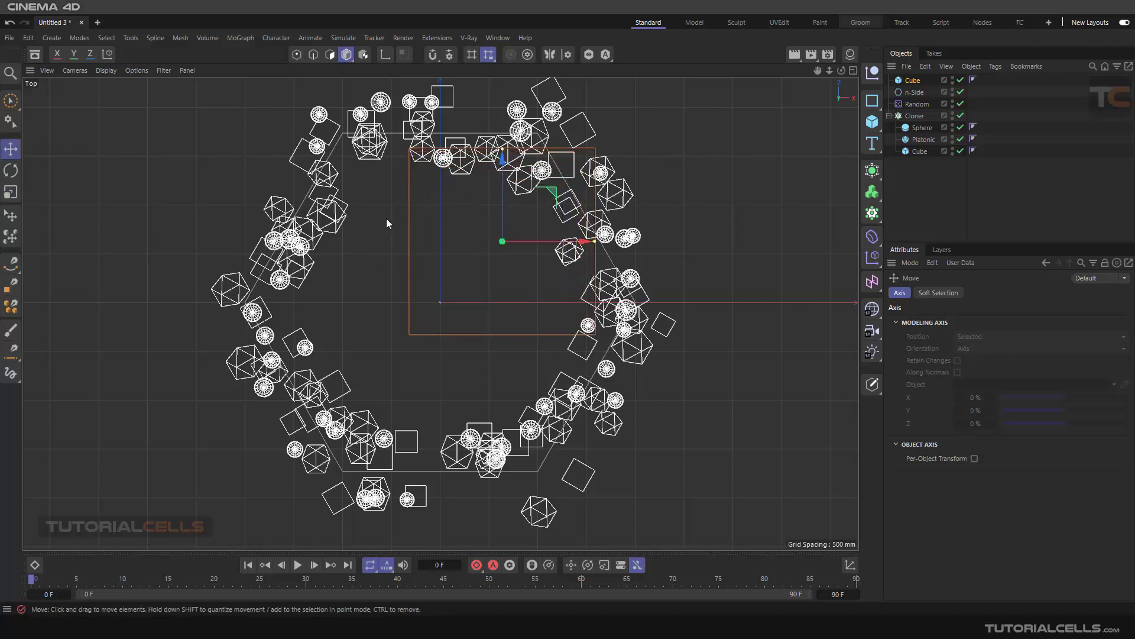
left_click_drag(552, 197, 587, 166)
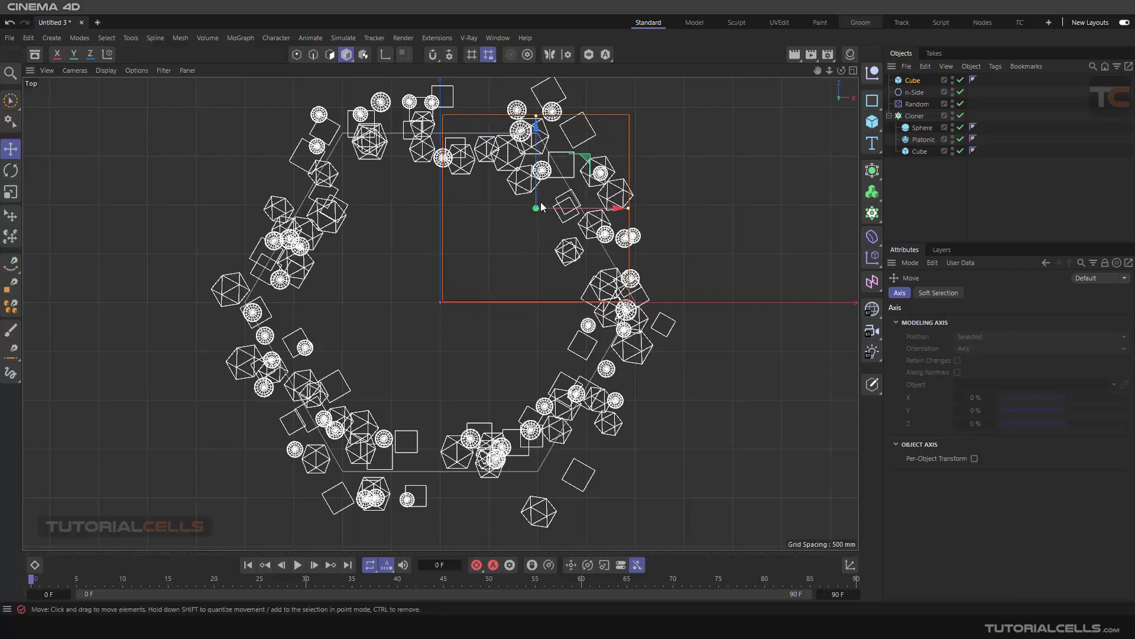
Step: Duplicate the large Cube so the two cubes sit diagonally opposite each other with corners meeting at the origin
left_click_drag(586, 165, 347, 361)
key("ctrl+z")
mouse_move(577, 173)
left_mouse_down()
mouse_move(352, 349)
mouse_move(402, 348)
mouse_move(601, 182)
mouse_move(586, 167)
left_mouse_up()
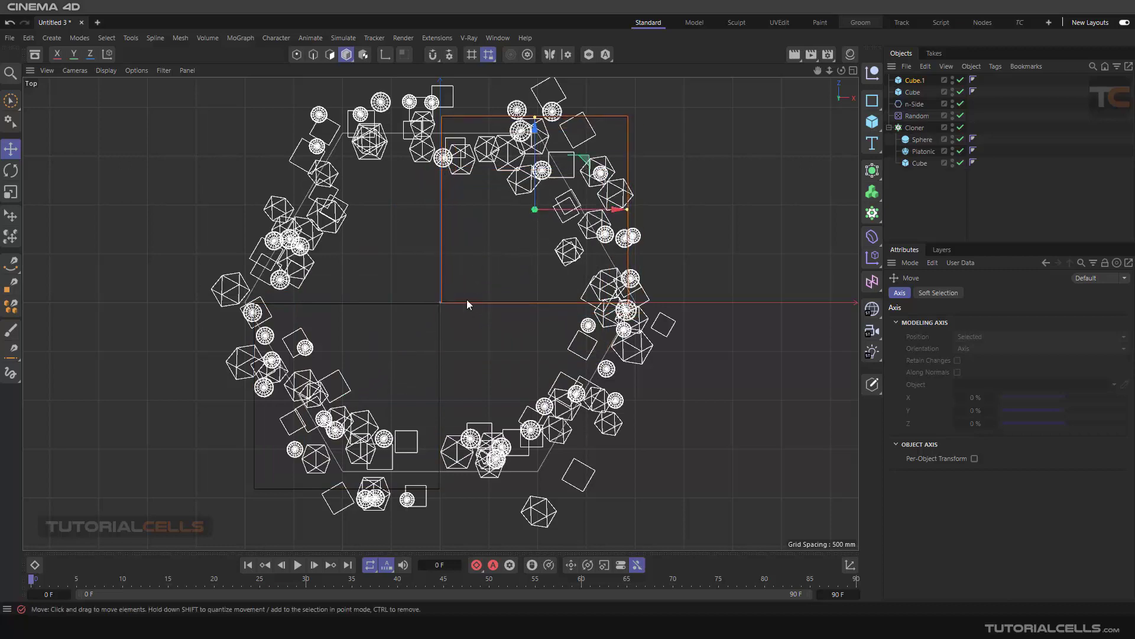
Step: Return to the Perspective view and group the two large cubes under a Null
middle_click(326, 264)
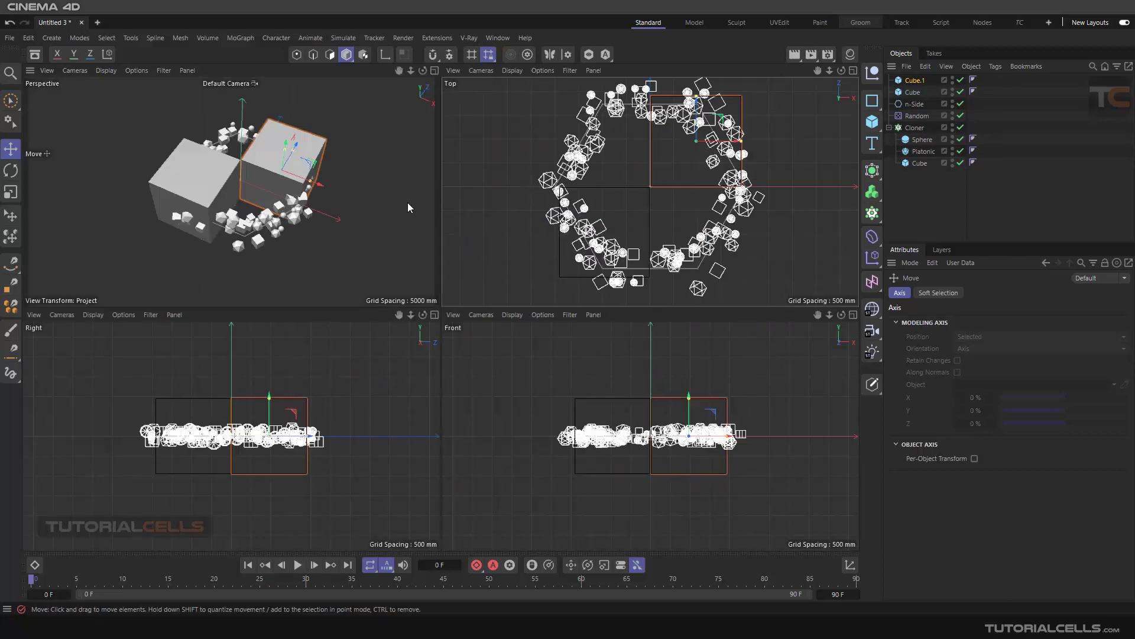
middle_click(363, 177)
left_click_drag(363, 177, 431, 239, "alt")
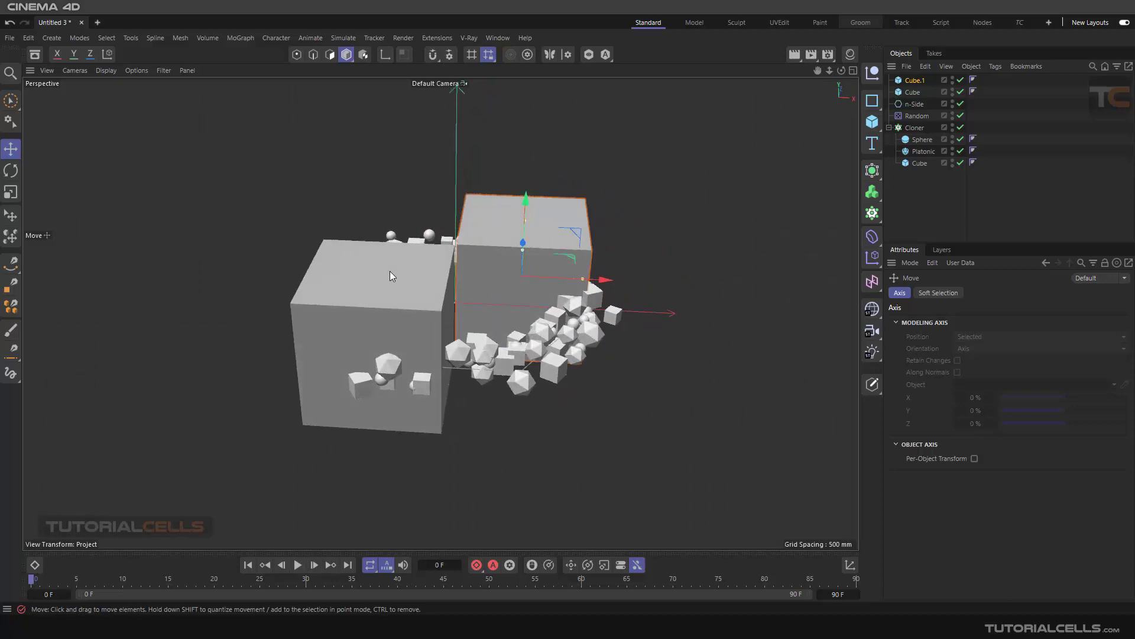
left_click_drag(391, 275, 473, 308, "alt")
left_click(914, 92, "ctrl")
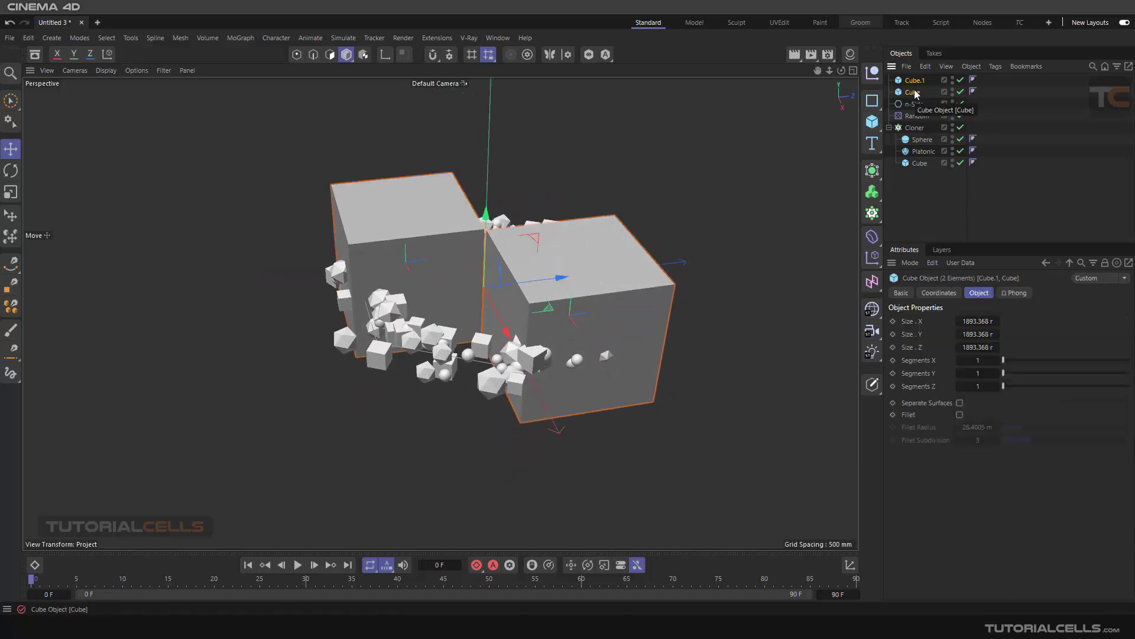
right_click(916, 94)
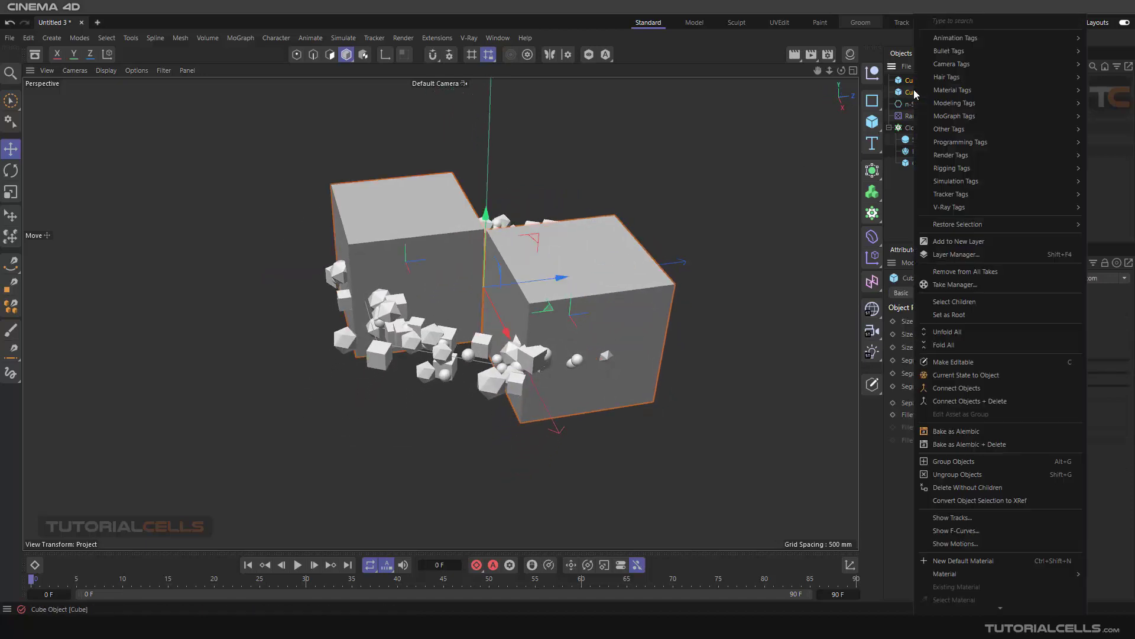
left_click(961, 463)
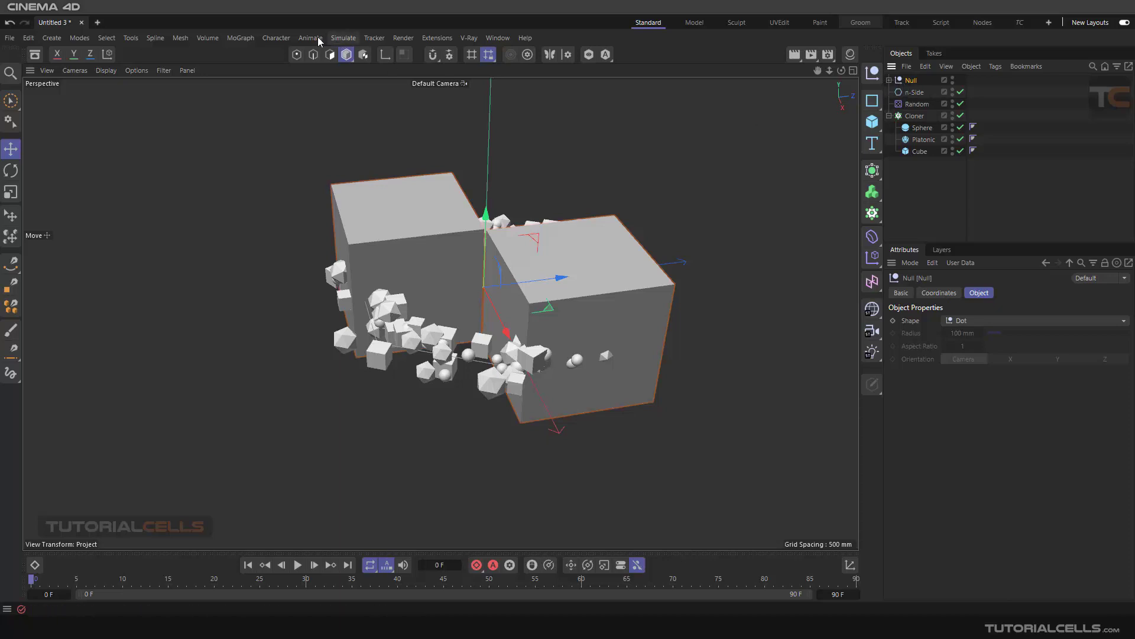
Step: Add a Time effector and set its deformation to Object
left_click(240, 38)
mouse_move(249, 66)
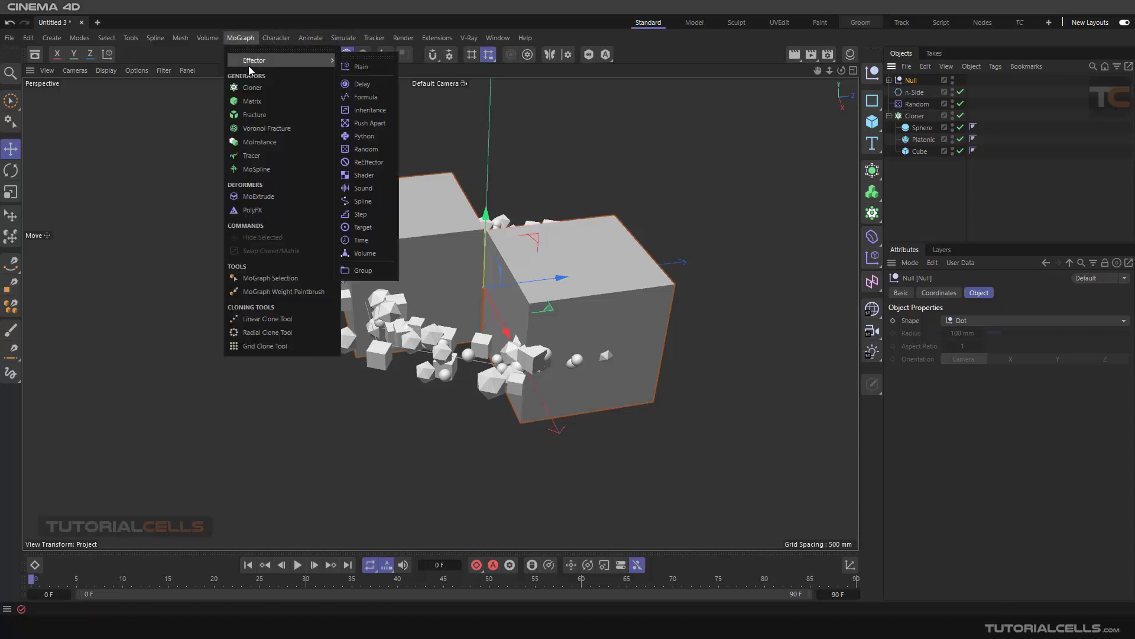
left_click(362, 241)
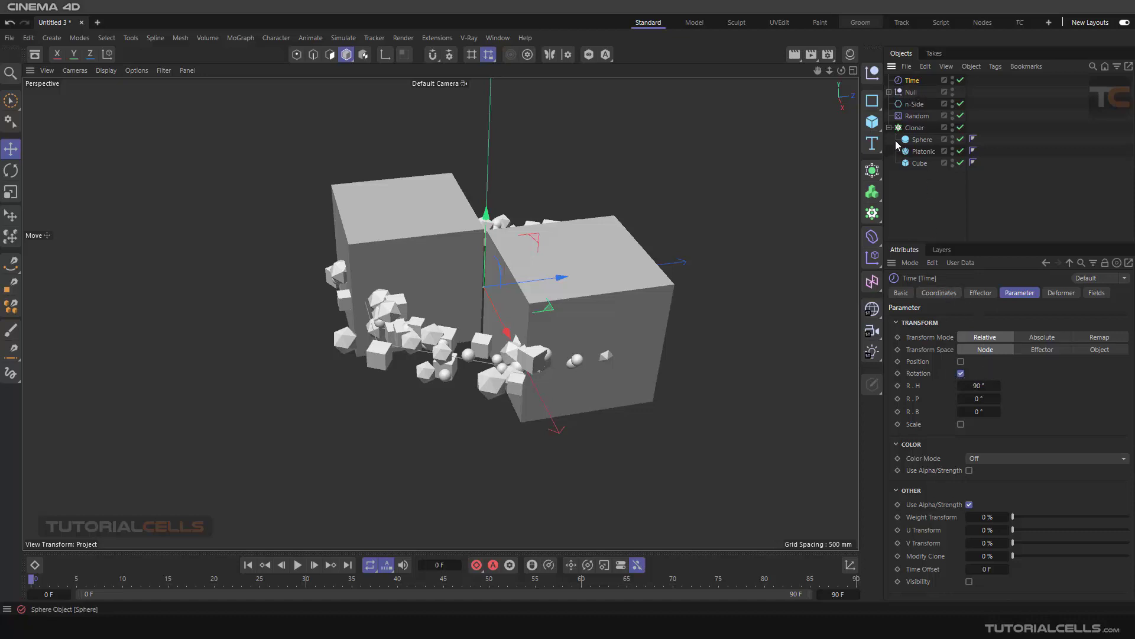
left_click(1051, 296)
left_click(1013, 322)
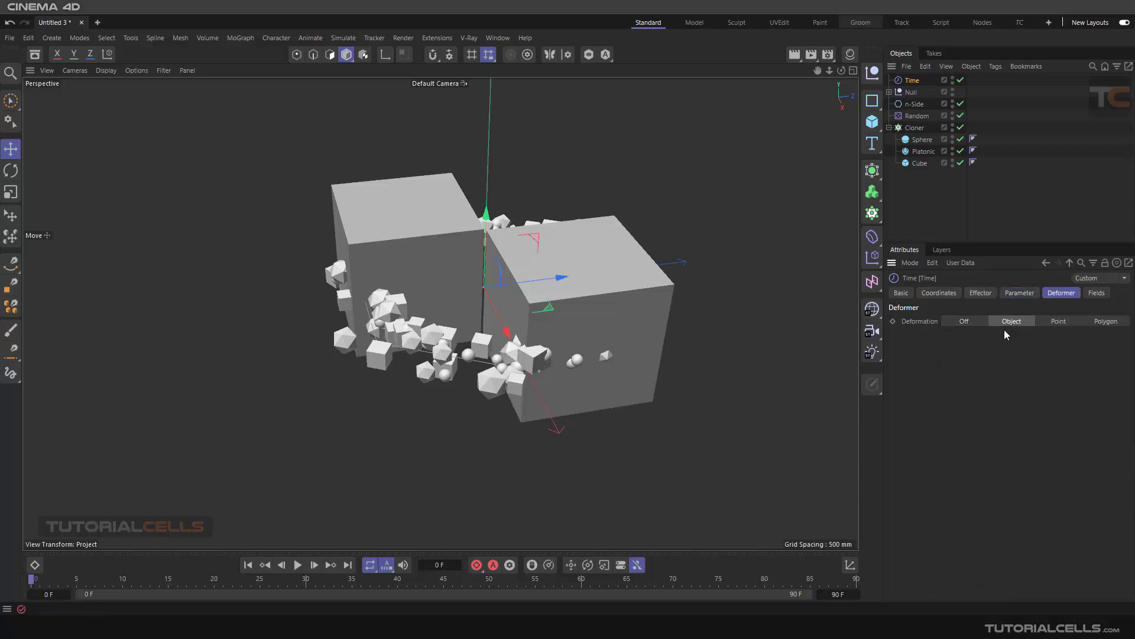
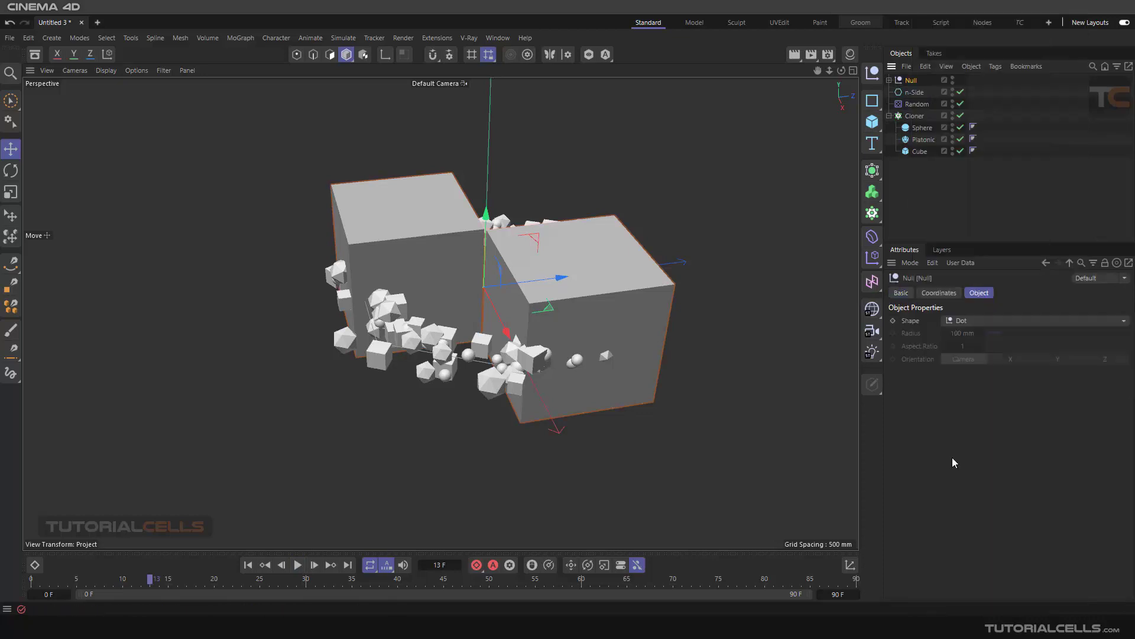
Step: Play the animation, return to the start, and expand the nested Null groups to inspect the hierarchy
left_click(297, 564)
left_click(248, 566)
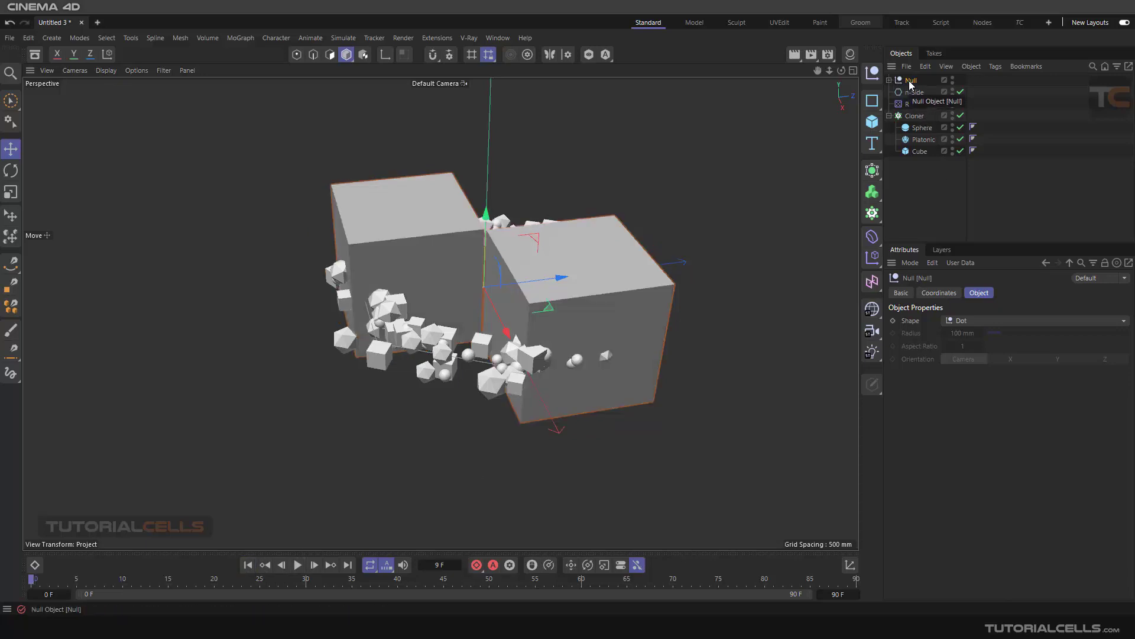
left_click(889, 81)
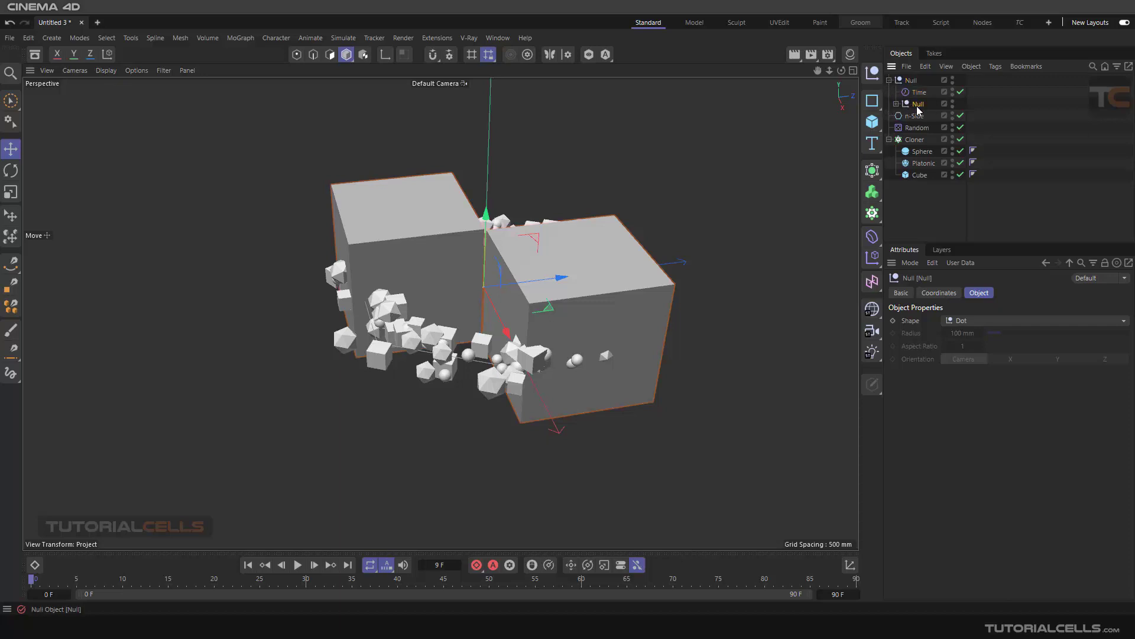
left_click(896, 104)
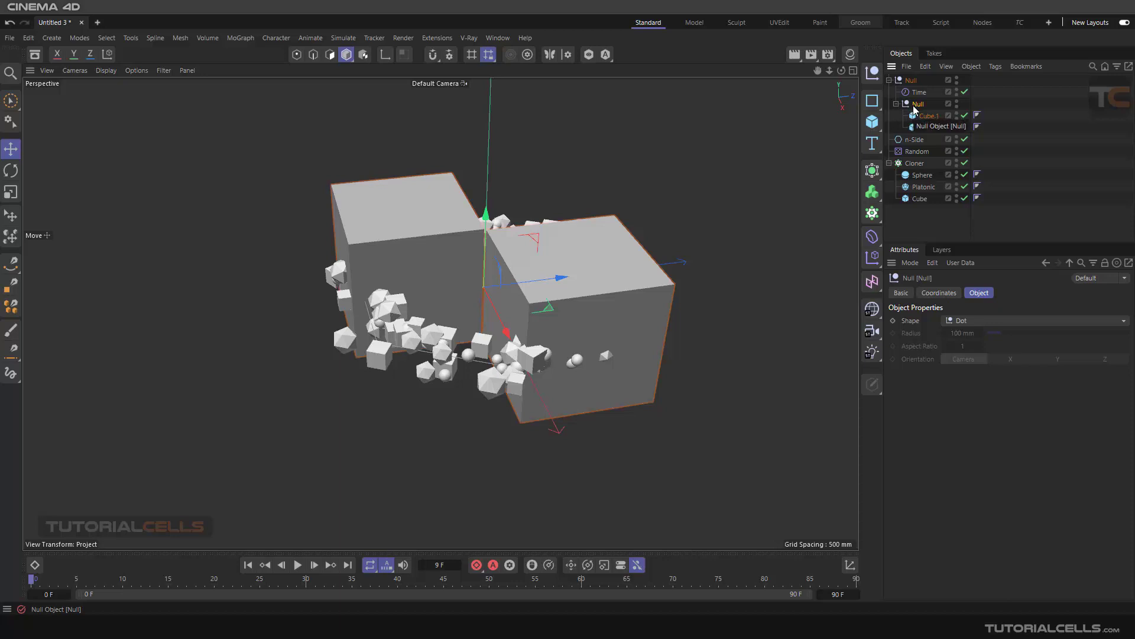
Step: Add a Connect object as parent of the inner Null holding the two cubes and play the animation
left_click(876, 180)
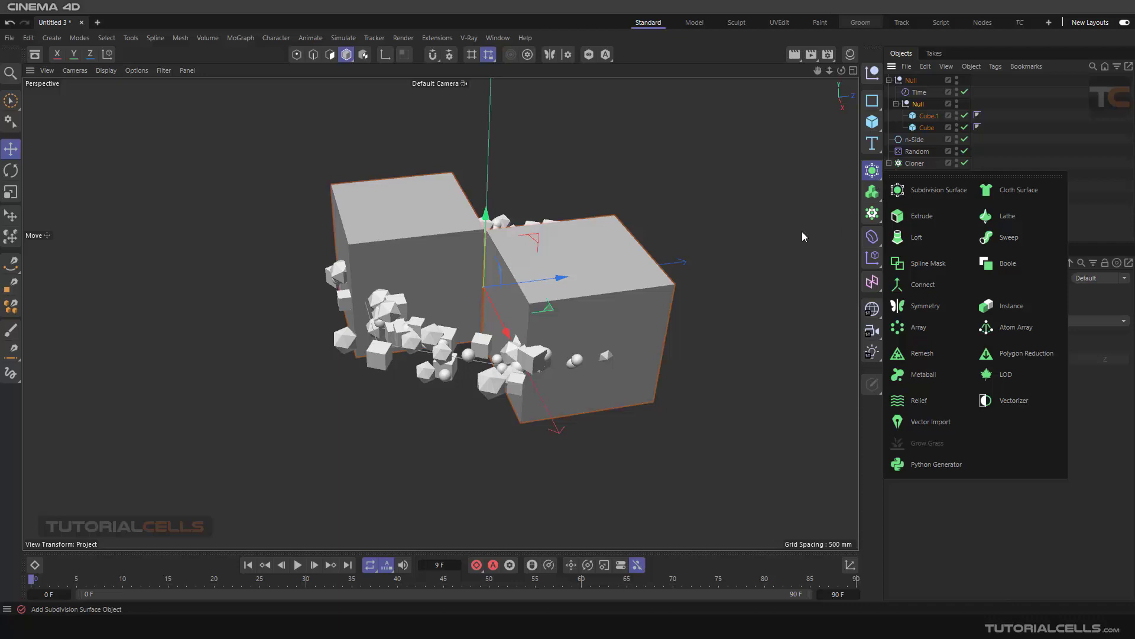
left_click(914, 284)
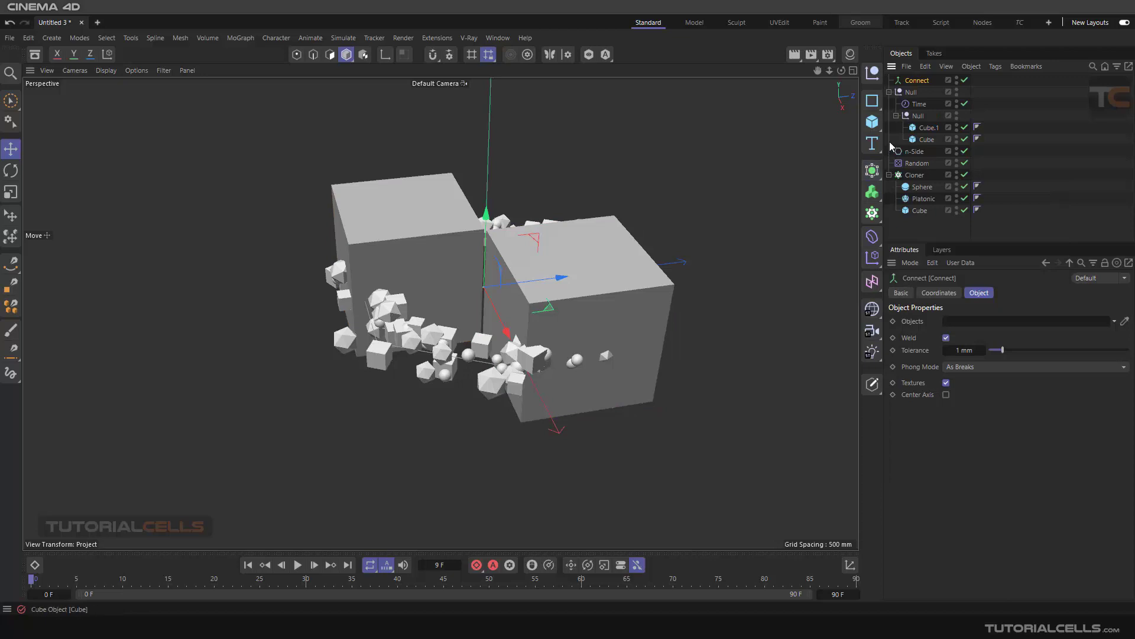
left_click_drag(917, 80, 923, 109)
left_click(299, 564)
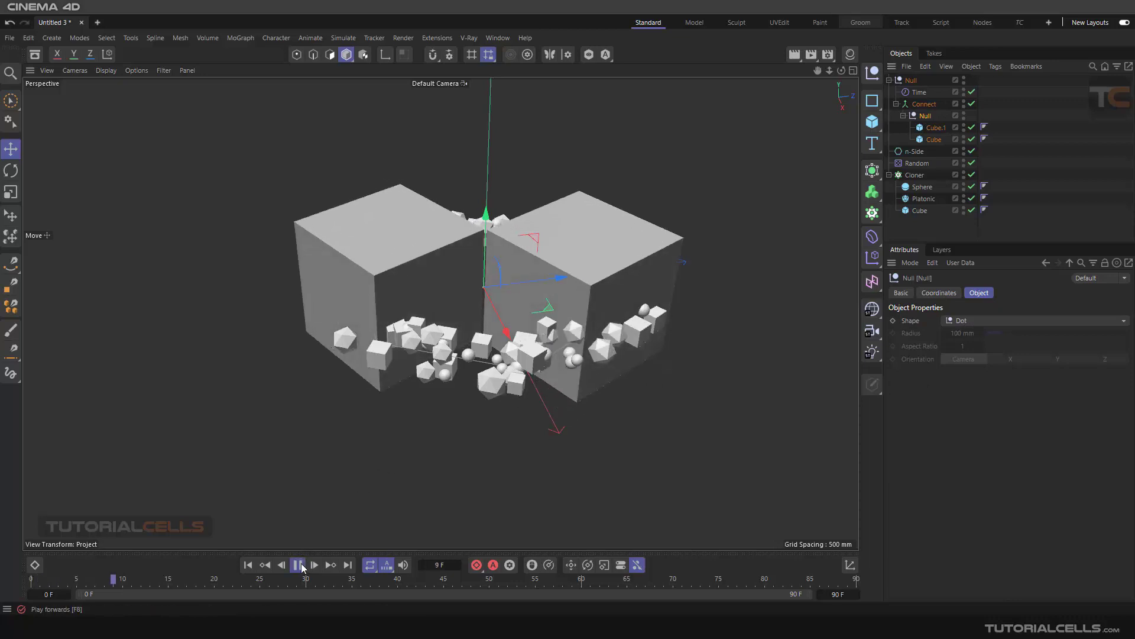
Step: Extend the project's timeline to 200 frames and play the rotating cubes
left_click(298, 565)
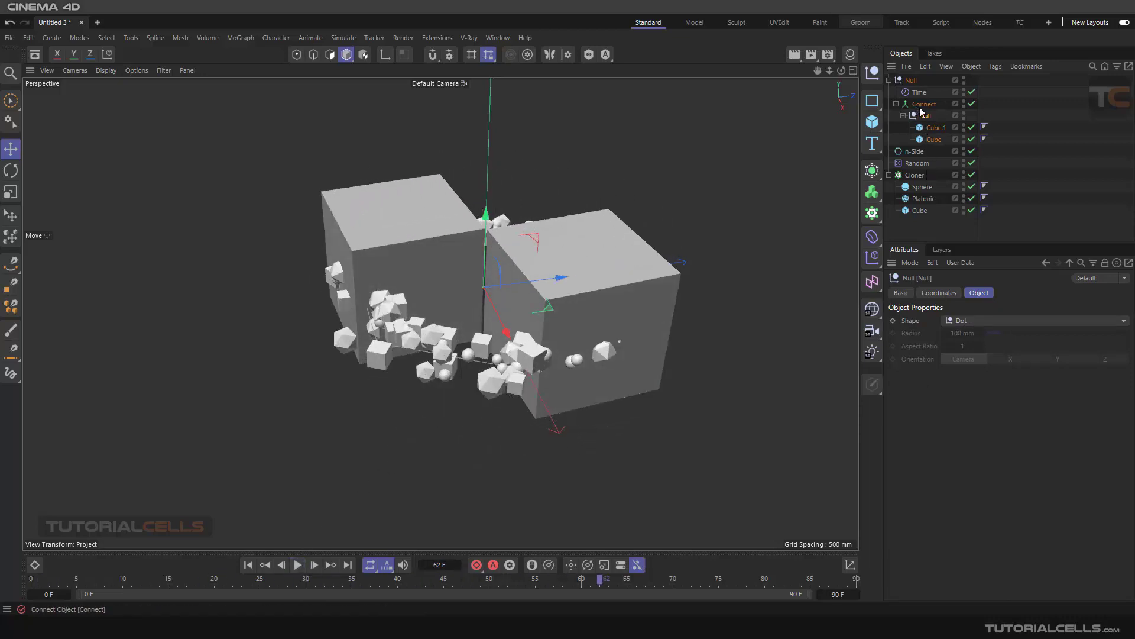
left_click(297, 565)
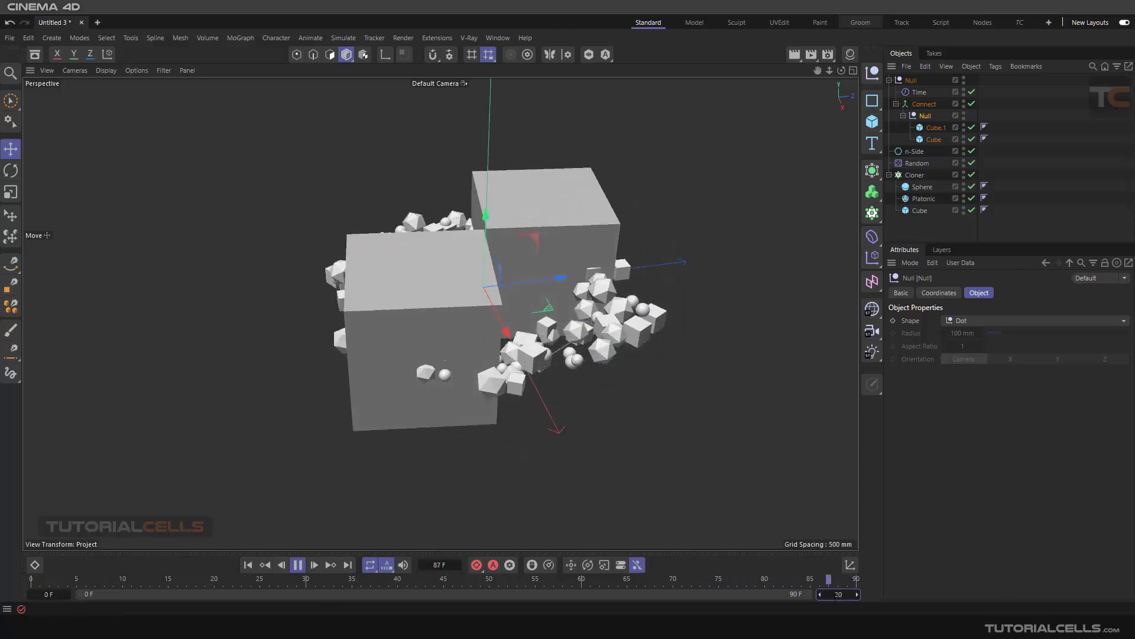
type("200")
key("Return")
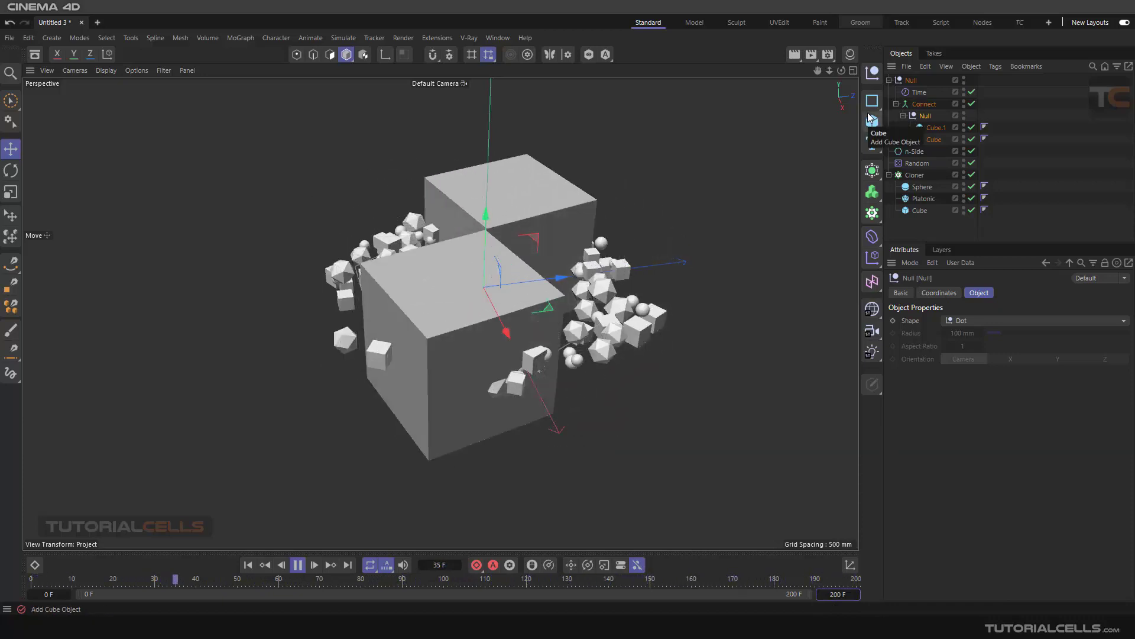
Step: Hide the outer Null with the large cubes in viewport and render, and return the animation to the start
left_click(889, 80)
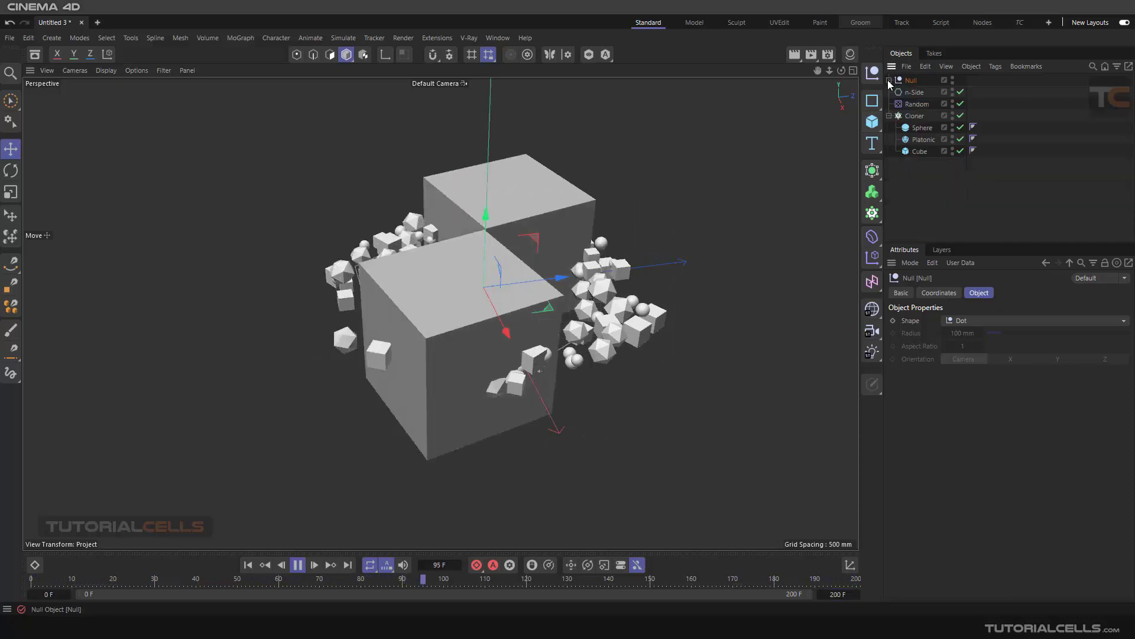
double_click(952, 79)
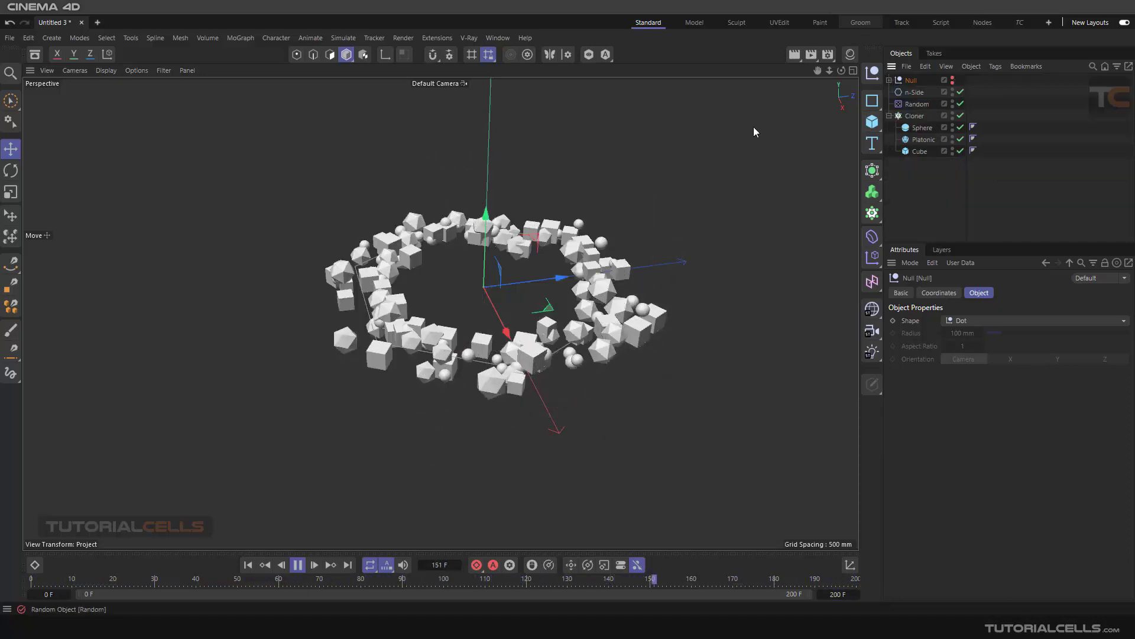
left_click(297, 565)
left_click(248, 565)
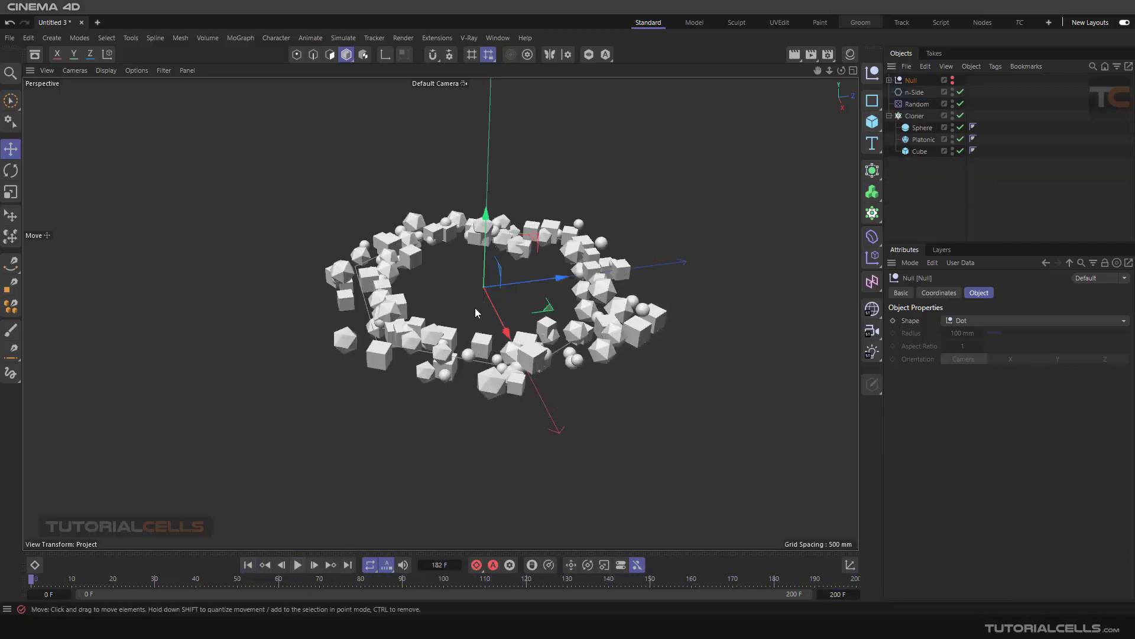
Step: Add a Plane of about 8134 by 9538 mm and place it below the ring of clones as a floor
left_click_drag(474, 307, 530, 261, "alt")
scroll(510, 303, "up", 3)
scroll(530, 262, "down", 4)
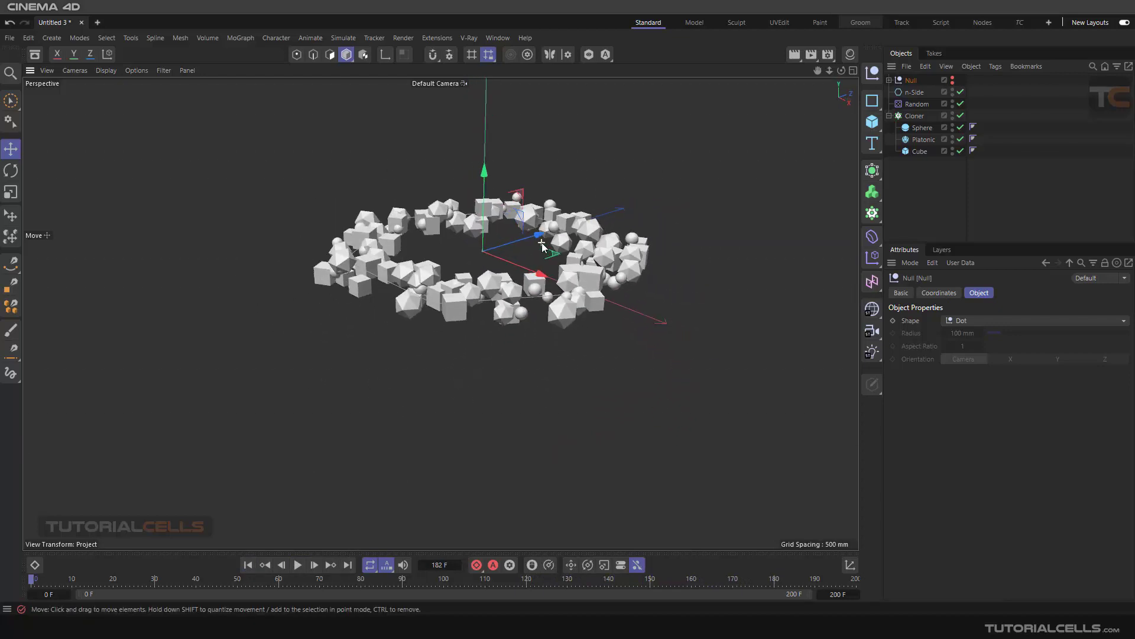
left_click(871, 124)
left_click(919, 163)
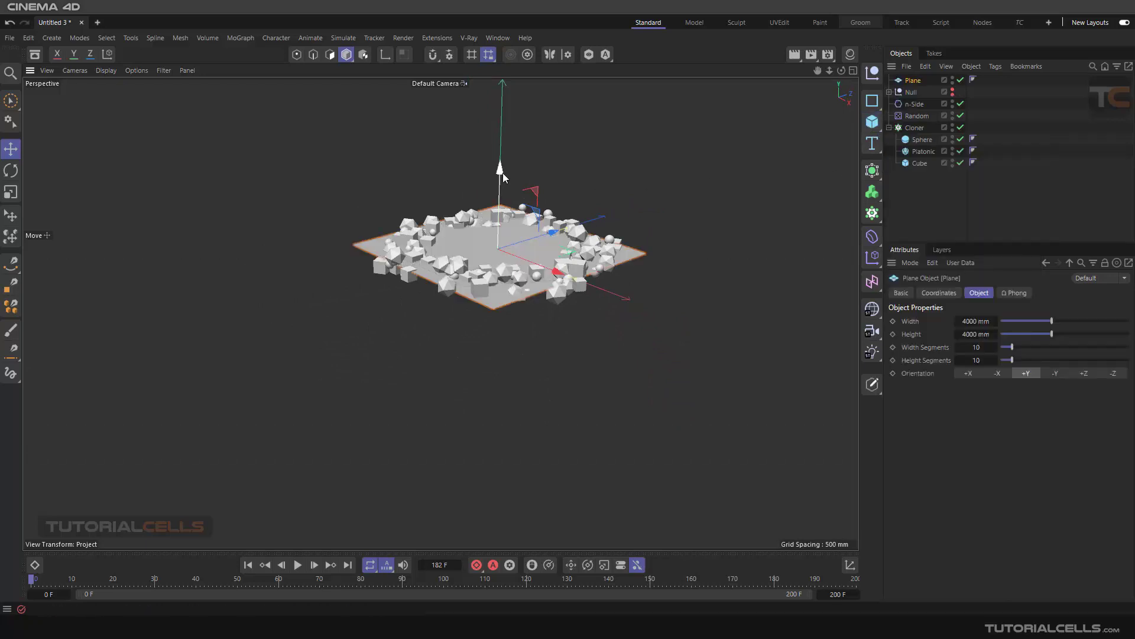
left_click_drag(570, 366, 663, 408)
left_click_drag(566, 304, 633, 261)
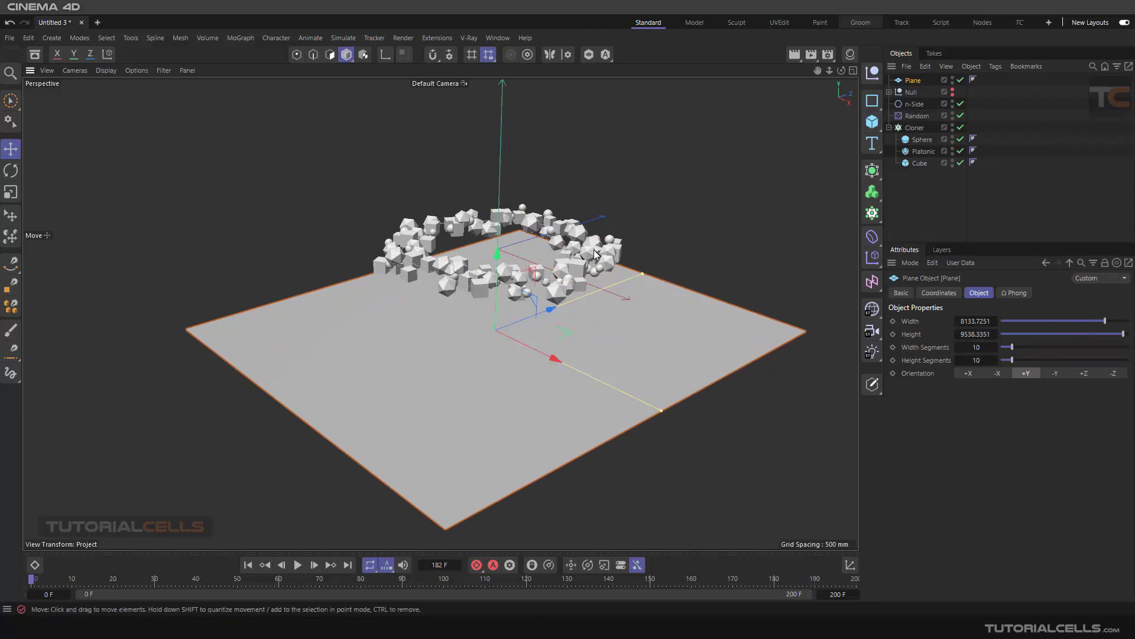
Step: Add a Rigid Body tag to the Cloner, play the simulation to check it, and return to the start
left_click(915, 128)
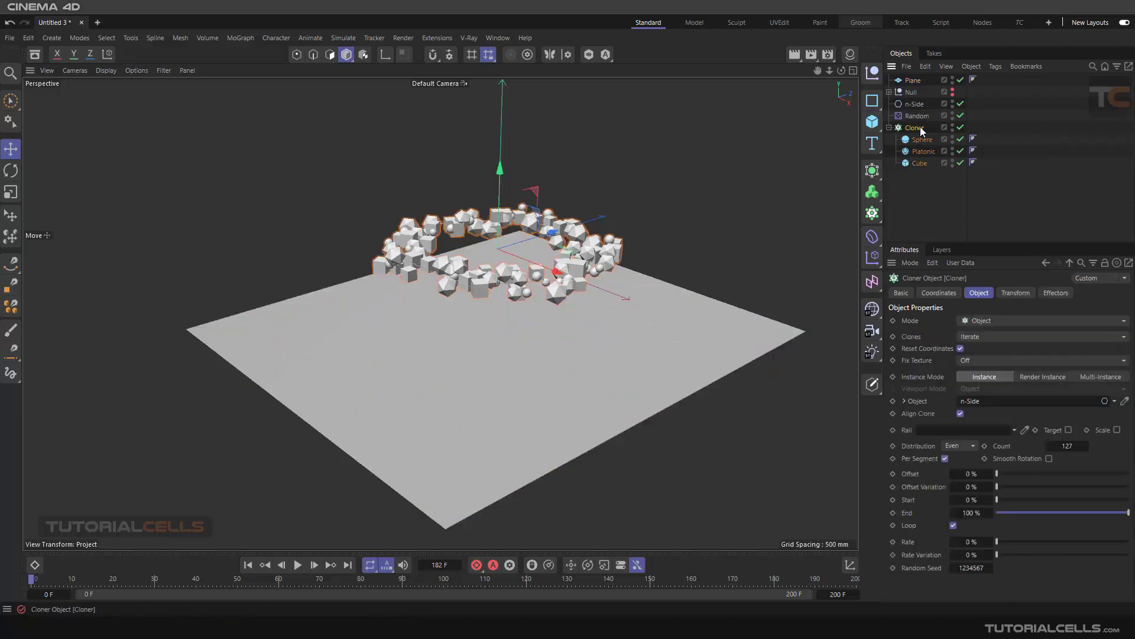
left_click(996, 67)
mouse_move(1013, 102)
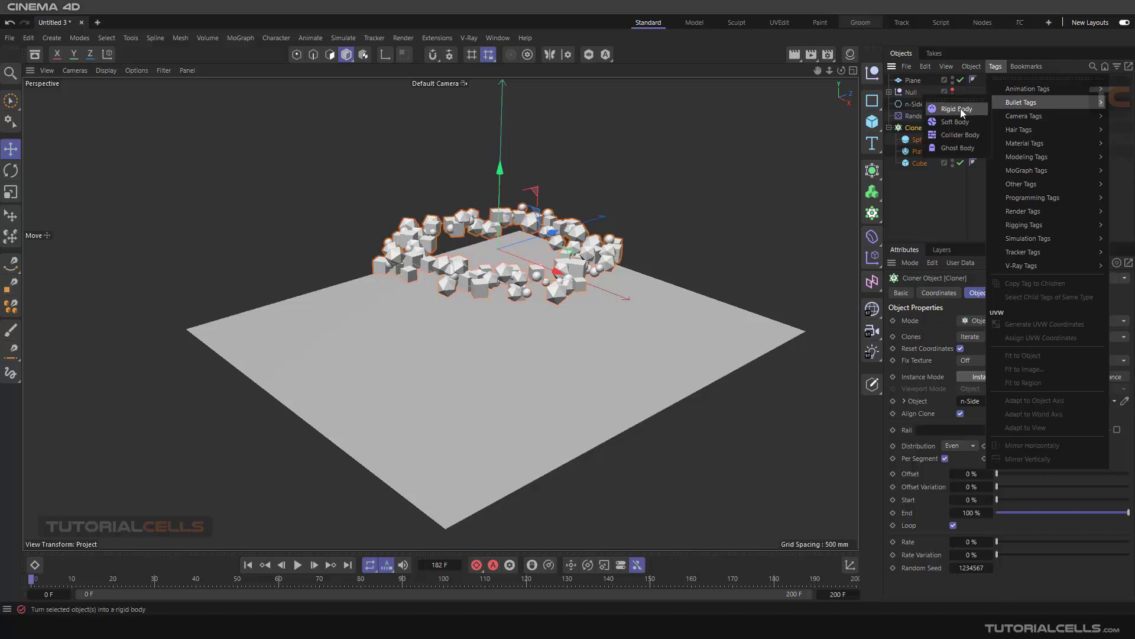
left_click(959, 110)
left_click(298, 566)
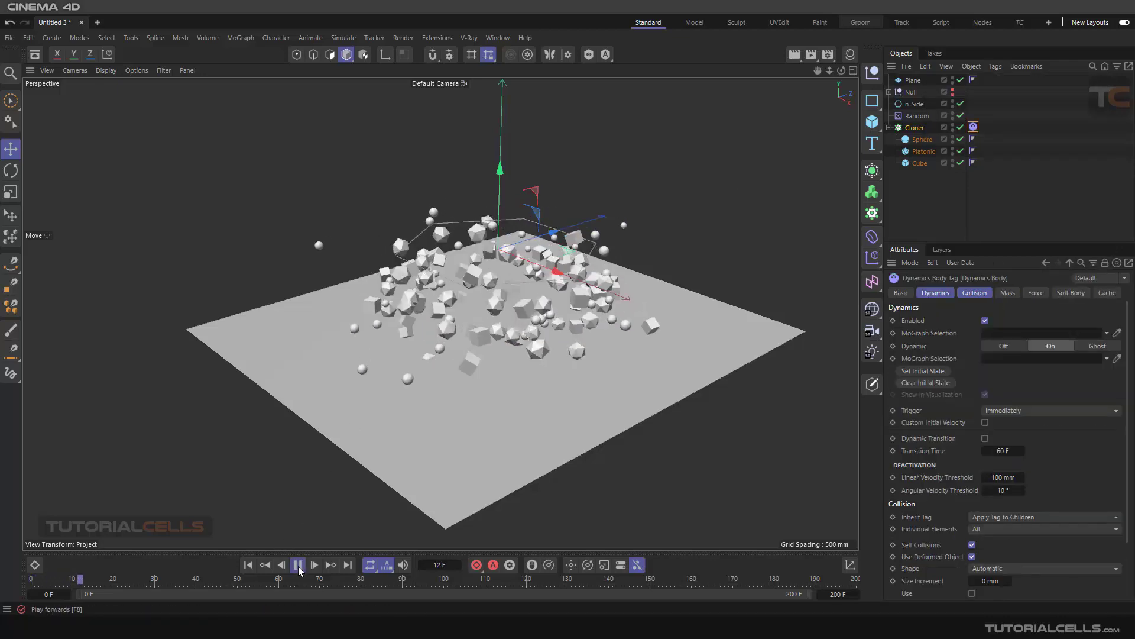
left_click(298, 565)
left_click(248, 565)
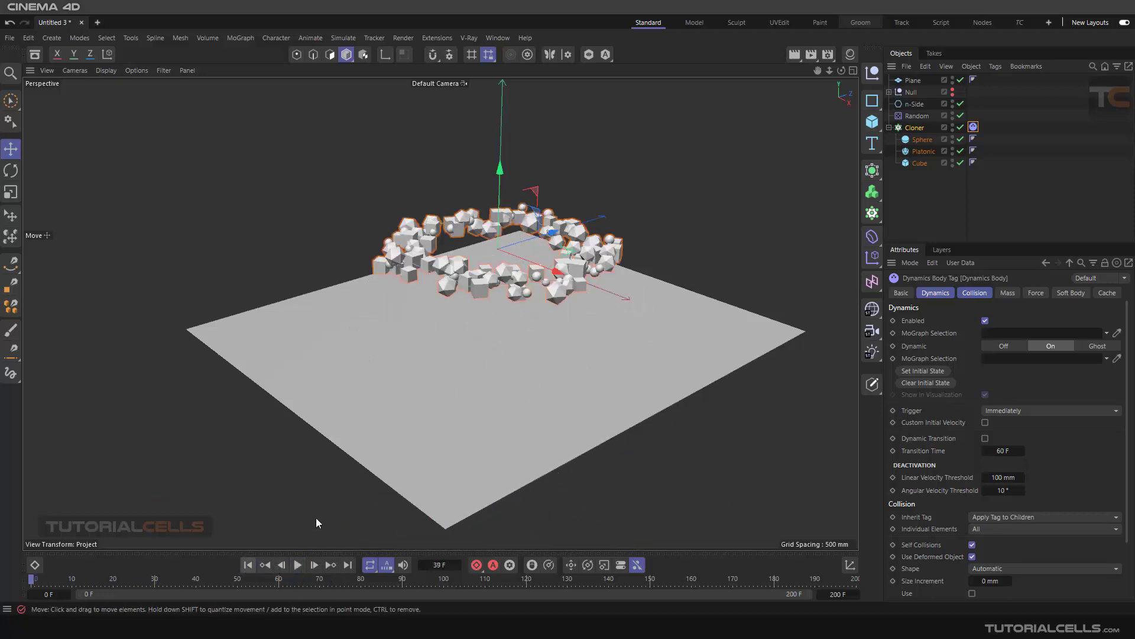
left_click(297, 567)
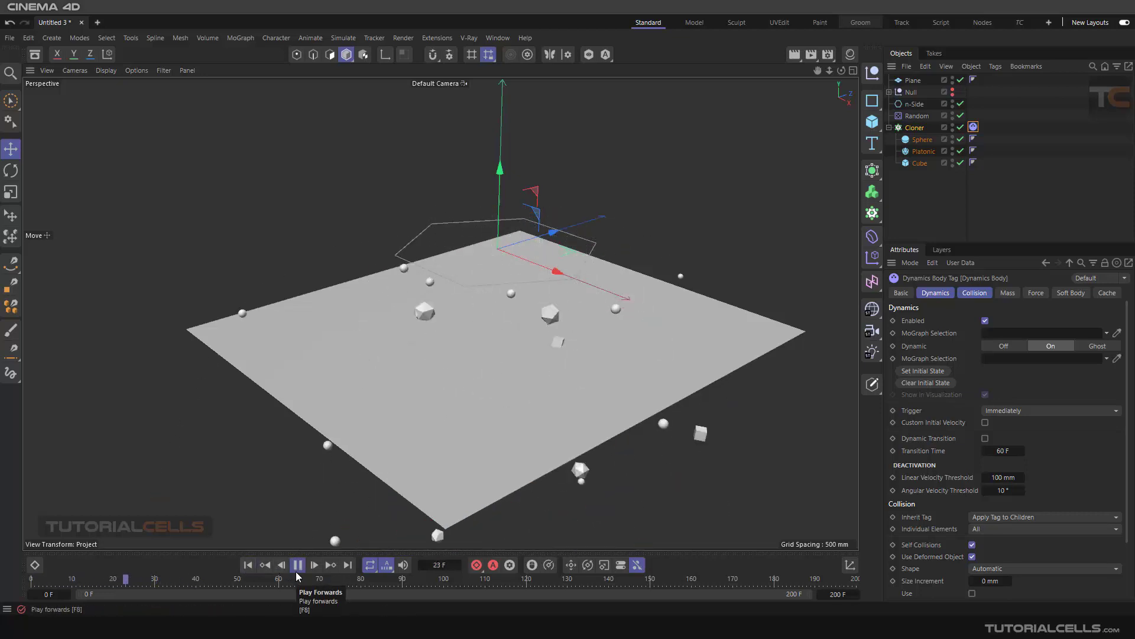
left_click(266, 566)
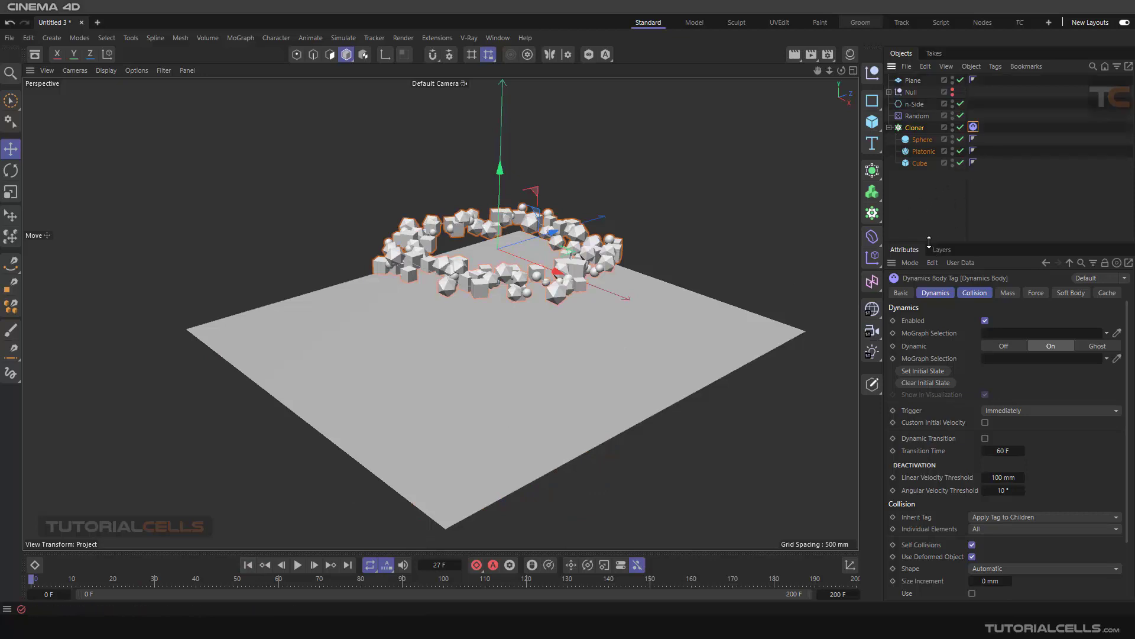
Step: Add a Collider Body tag to the Plane, play the simulation, and return to the start
left_click_drag(929, 242, 935, 202)
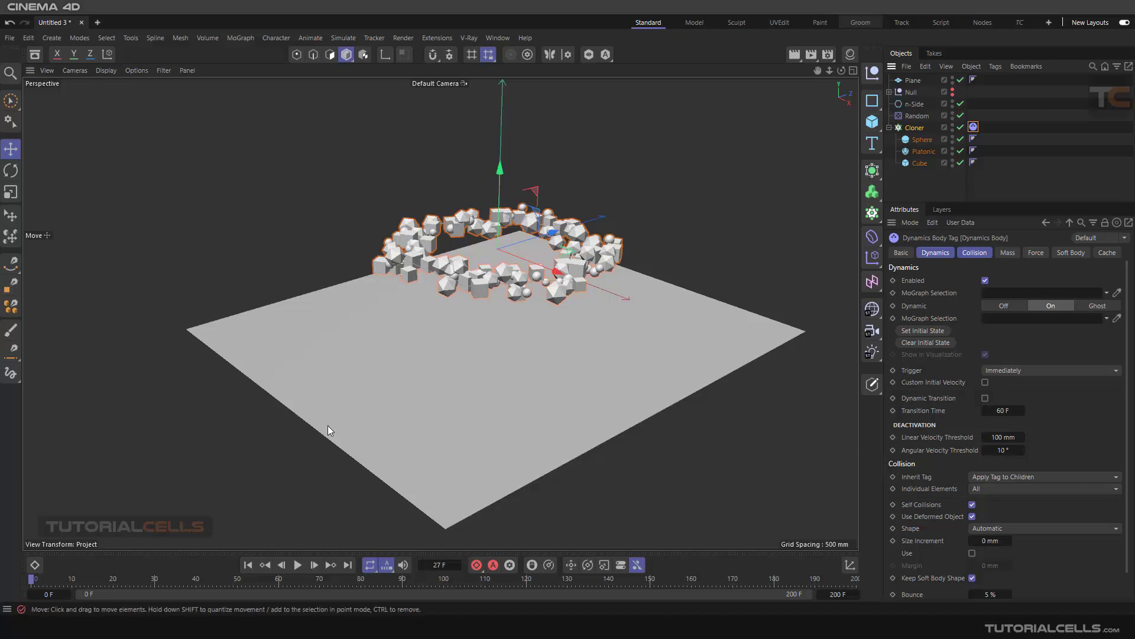
left_click(513, 419)
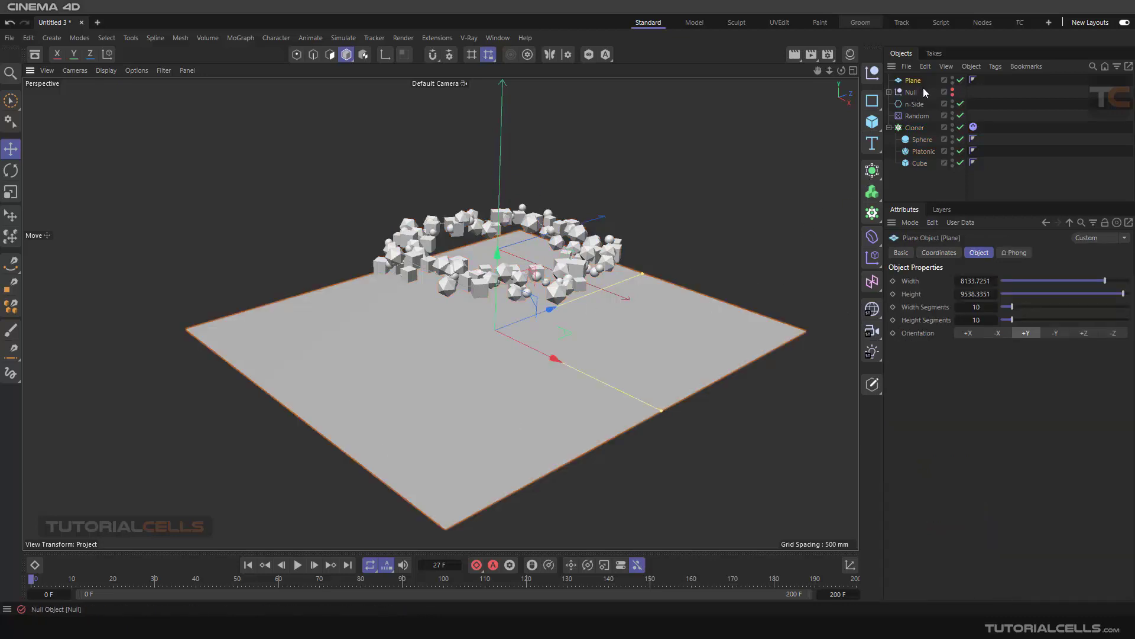
left_click(996, 66)
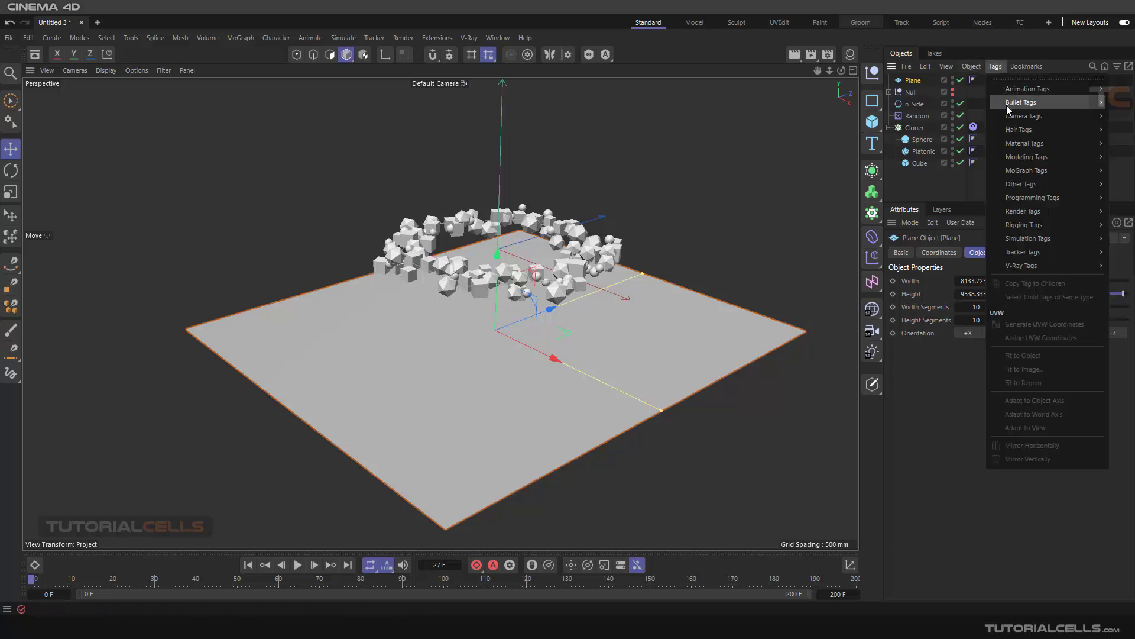
mouse_move(1007, 105)
left_click(960, 134)
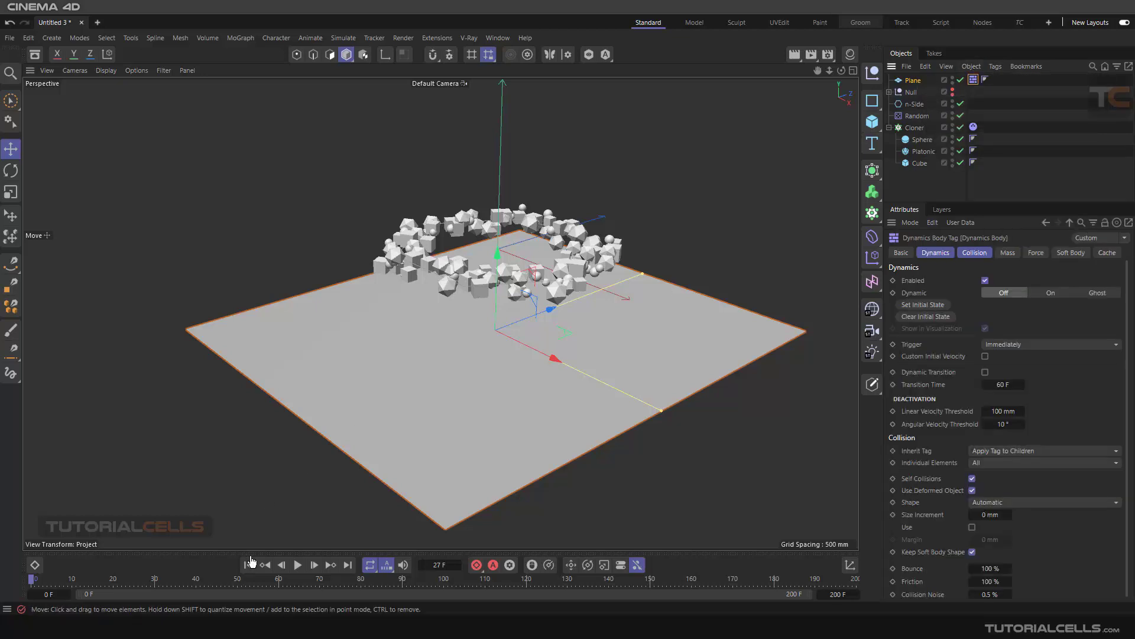
left_click(298, 565)
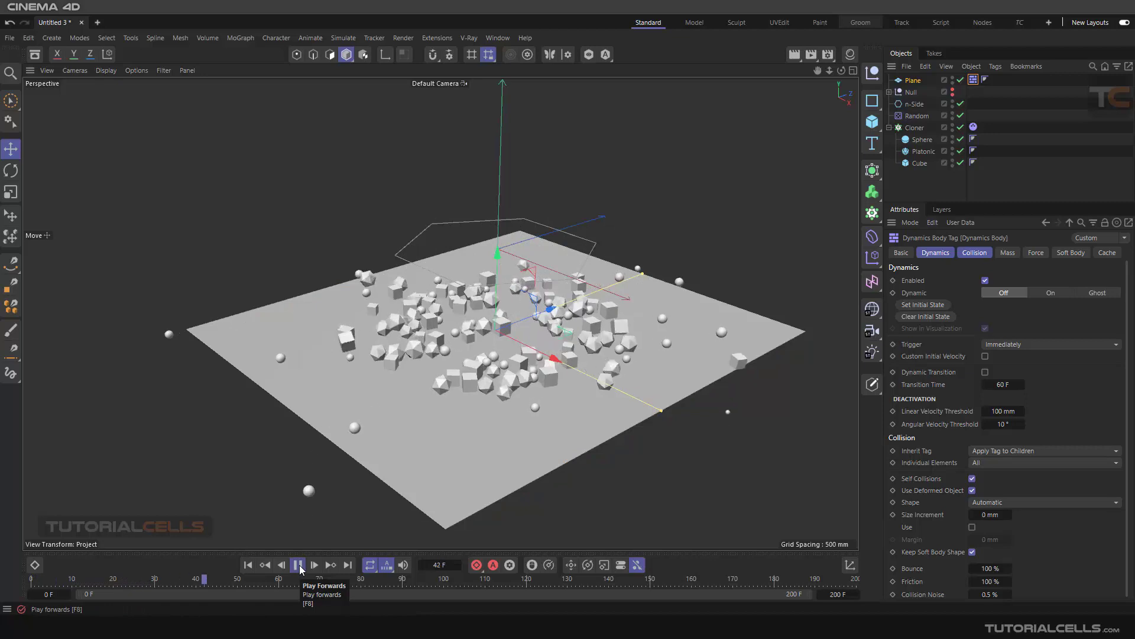
left_click(298, 565)
left_click(248, 565)
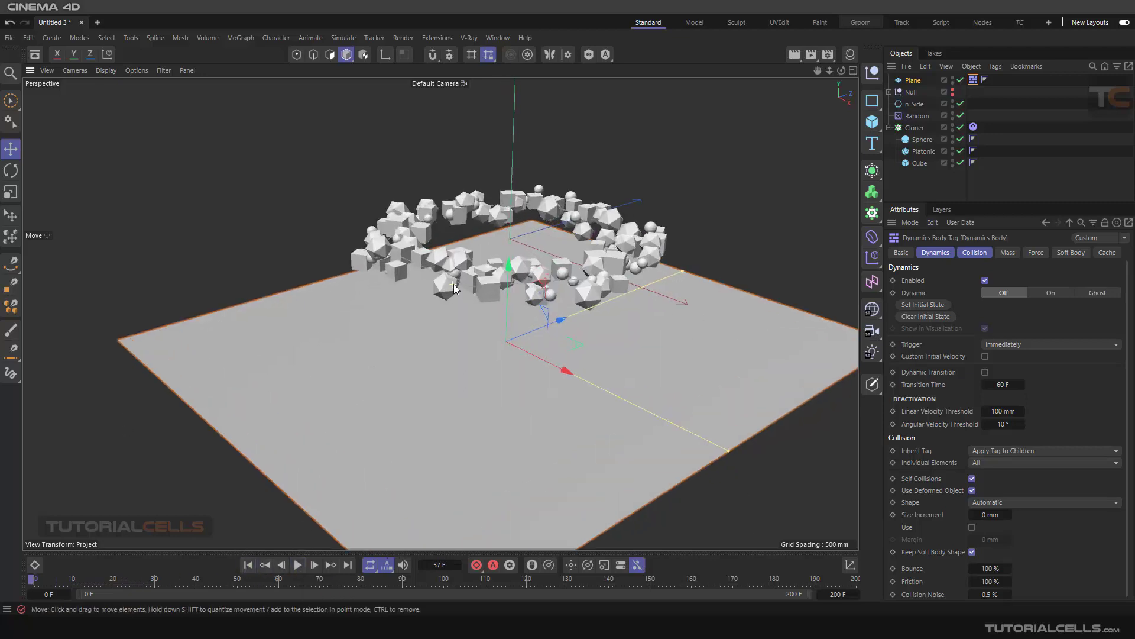
Step: Delete the floor Plane below the clones
scroll(454, 288, "up", 5)
left_click(661, 481)
key("Delete")
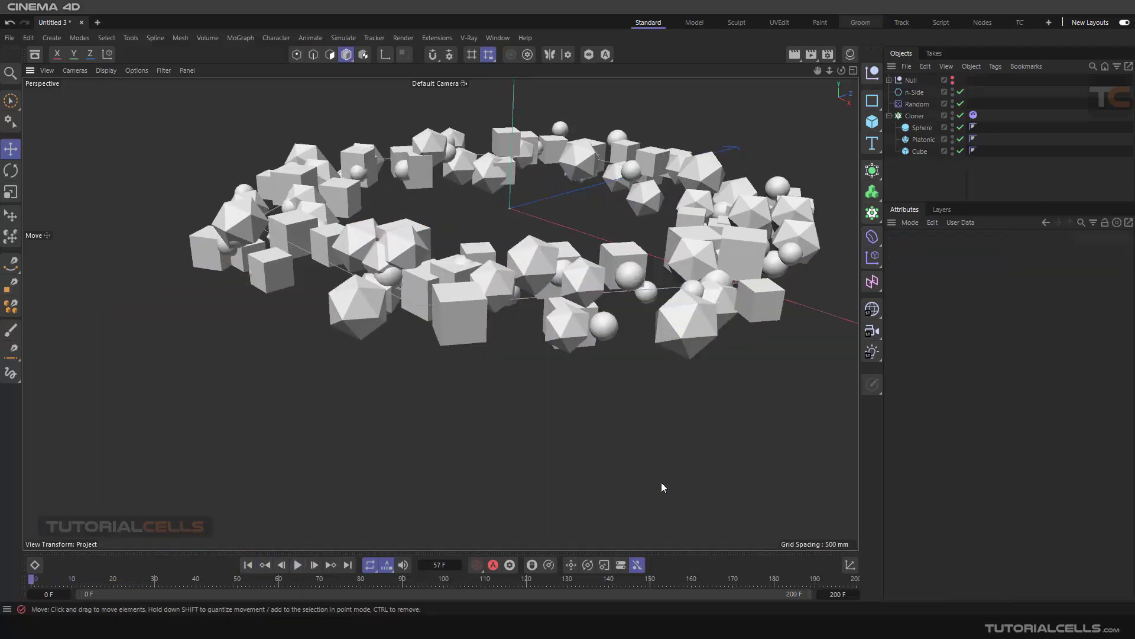
Step: Apply a Push Apart effector to the Cloner with a strength of 100% and a radius of 540 mm
mouse_move(661, 482)
left_mouse_down("alt")
mouse_move(555, 285)
mouse_move(435, 276)
mouse_move(621, 252)
mouse_move(585, 234)
mouse_move(542, 336)
mouse_move(547, 288)
mouse_move(539, 320)
left_mouse_up("alt")
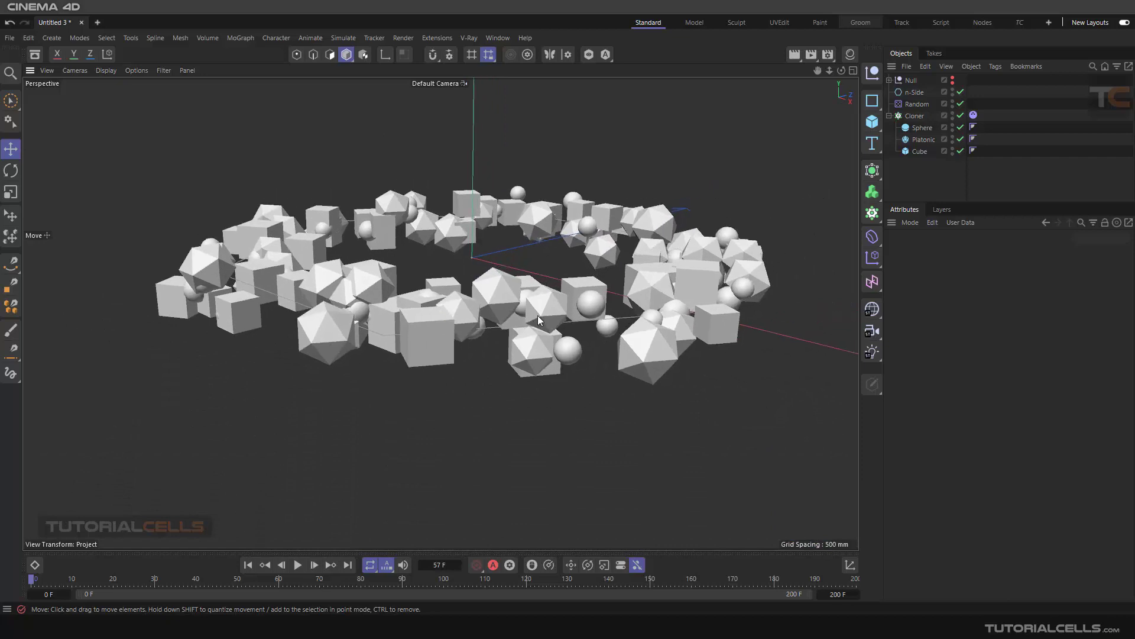
left_click_drag(540, 278, 552, 298, "alt")
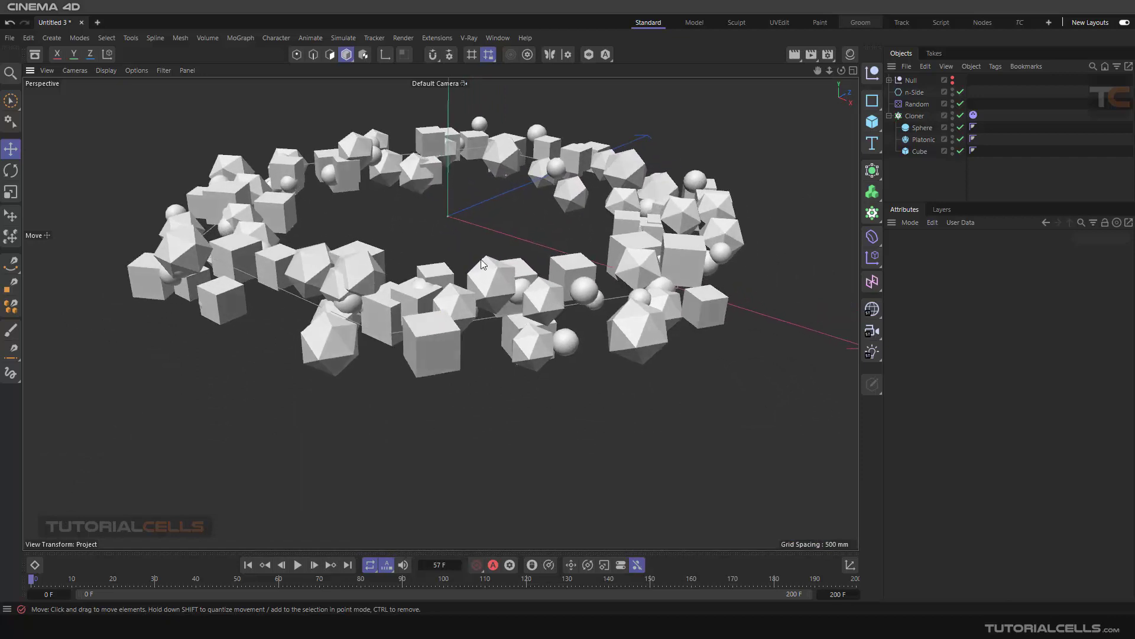
left_click_drag(483, 265, 489, 289, "alt")
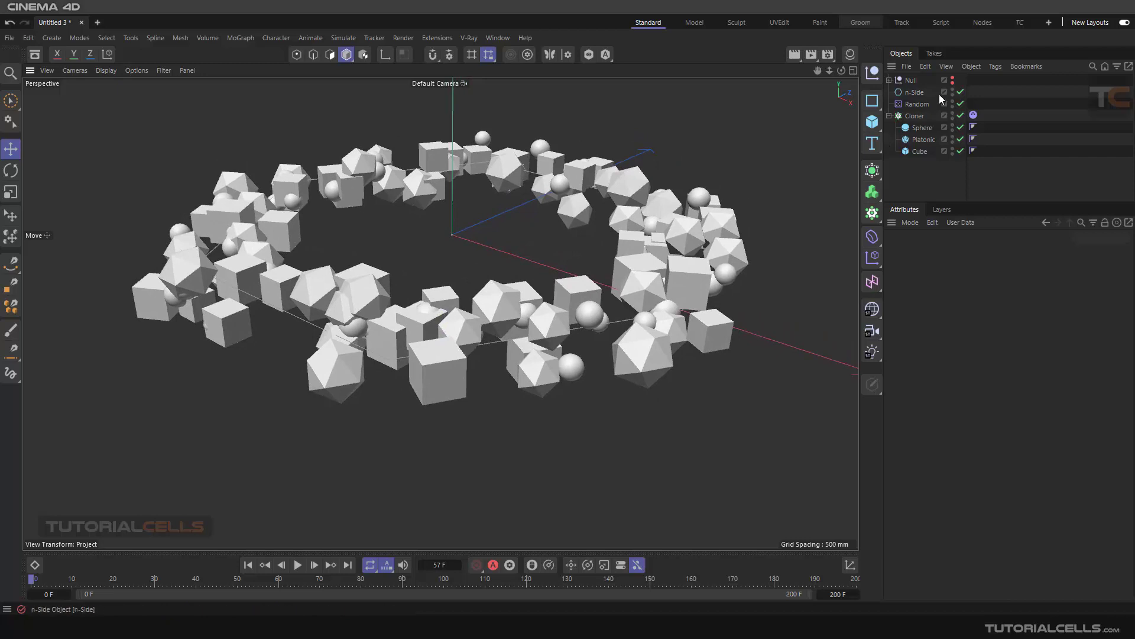
left_click(919, 117)
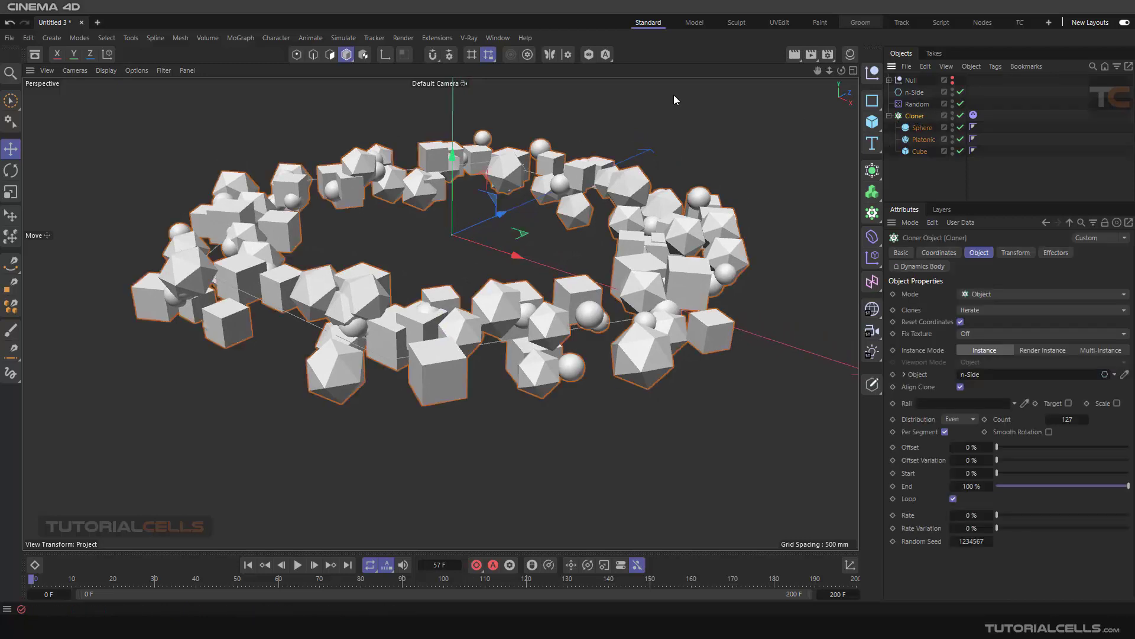
left_click(235, 38)
mouse_move(247, 61)
left_click(371, 121)
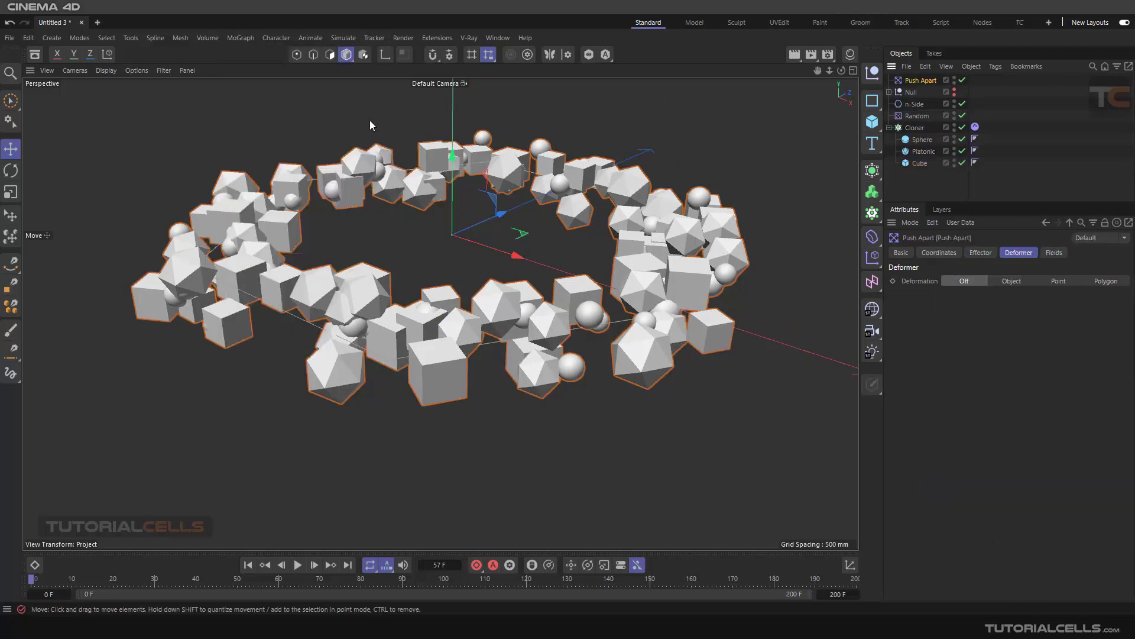
left_click(980, 253)
left_click_drag(1041, 282, 1131, 281)
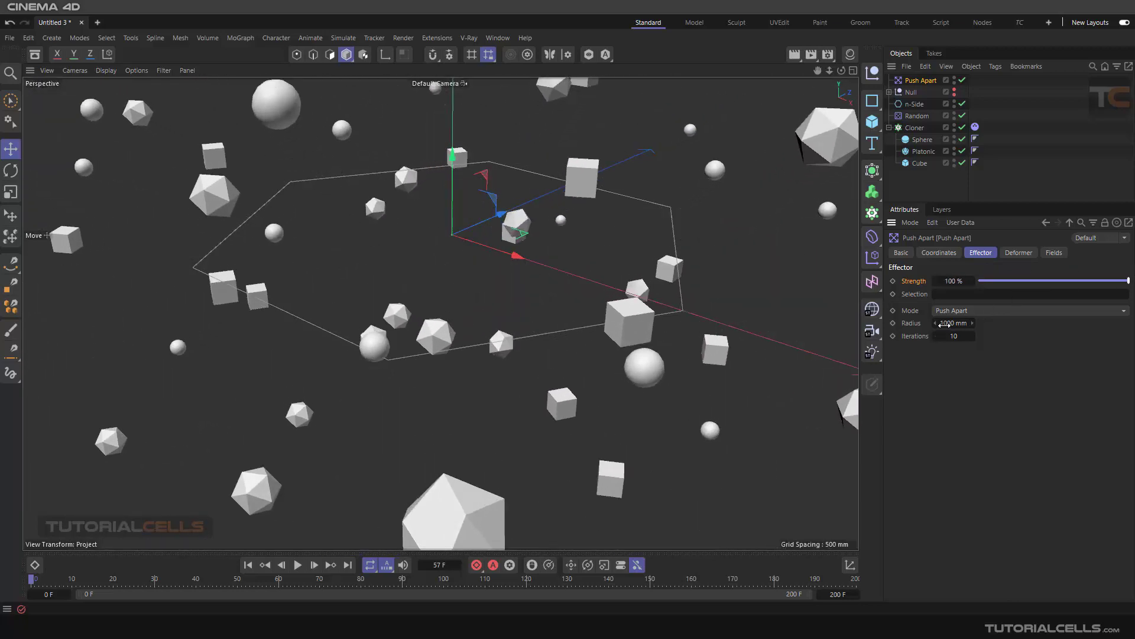
left_click_drag(946, 324, 953, 335)
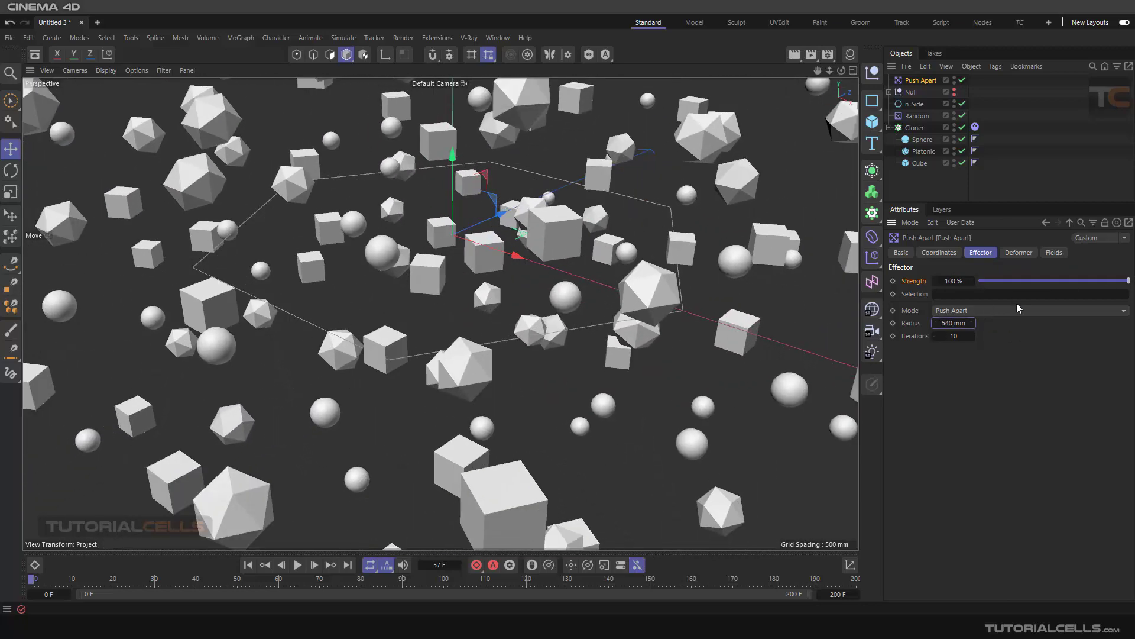
Step: Delete the Push Apart effector
left_click(919, 80)
key("Delete")
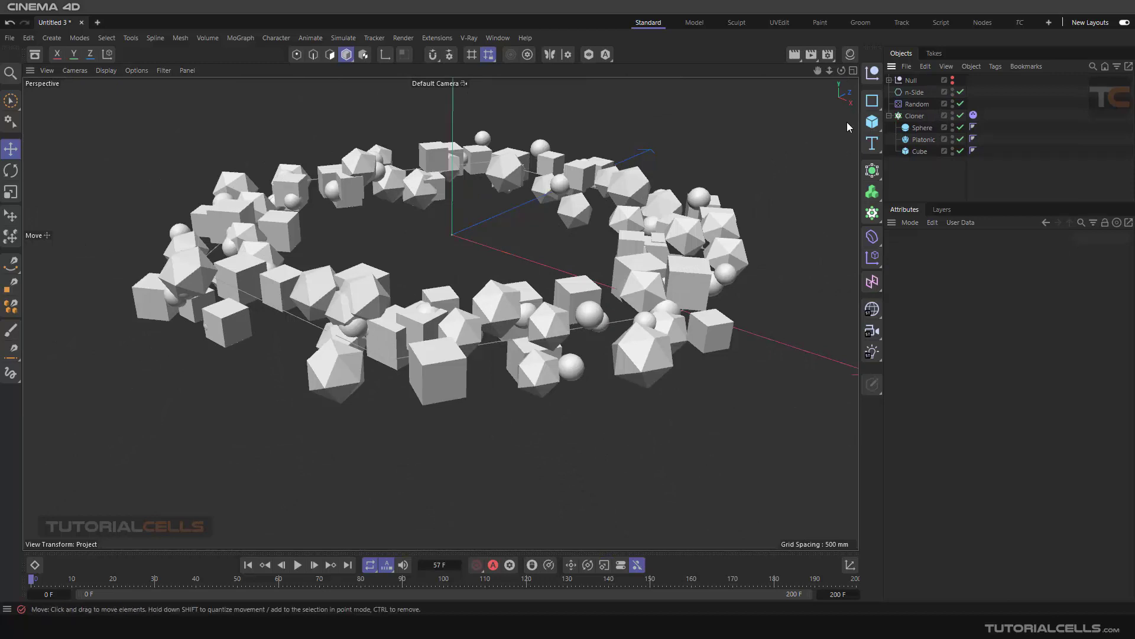
left_click_drag(535, 249, 567, 244, "alt")
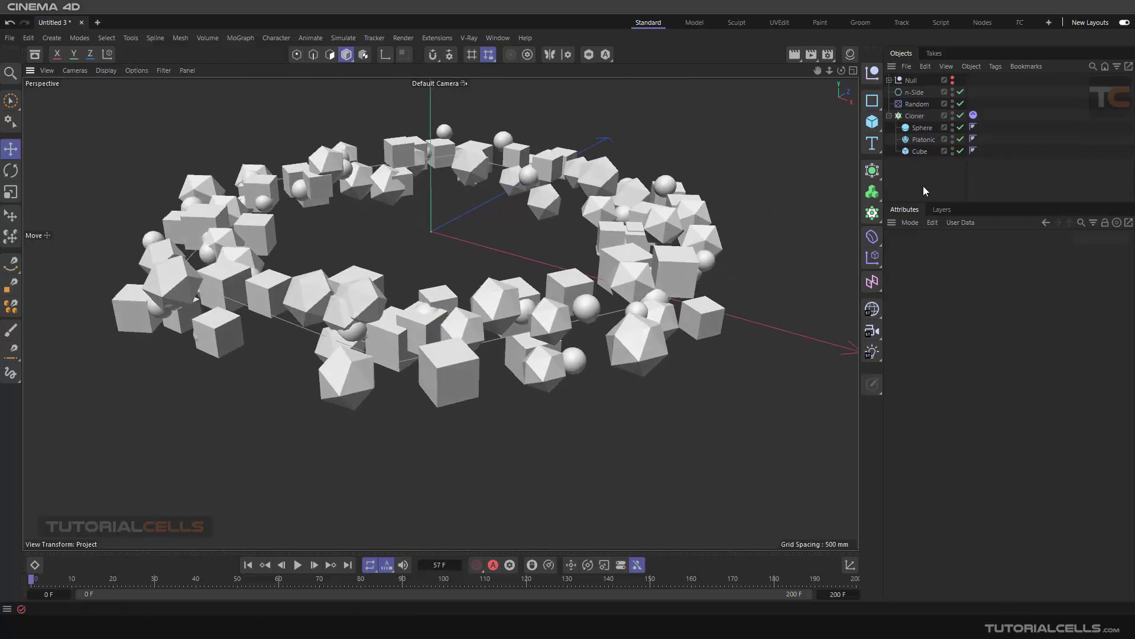
Step: Set Follow Position to 5 in the force settings of the Cloner's Dynamics Body tag and play the simulation
left_click(974, 117)
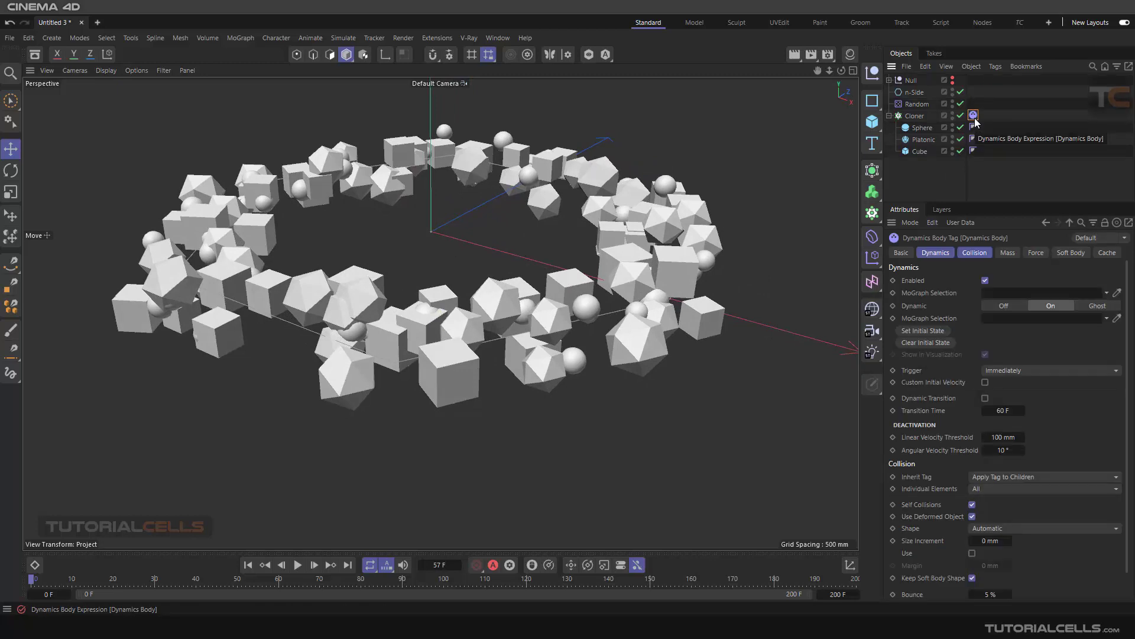
left_click(950, 252)
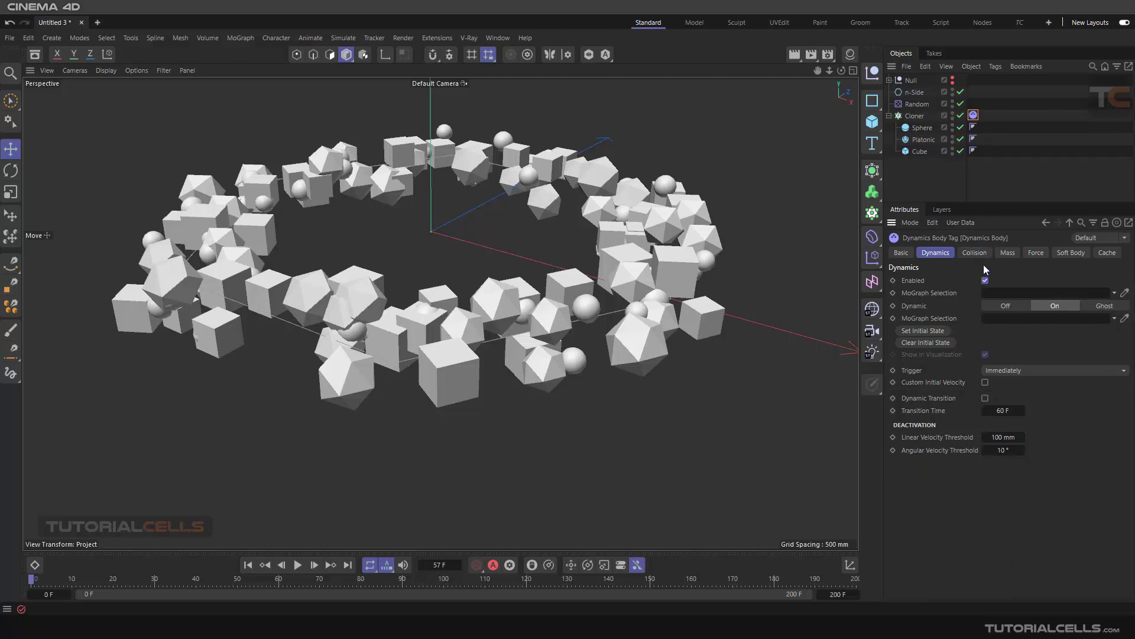
left_click(1035, 253)
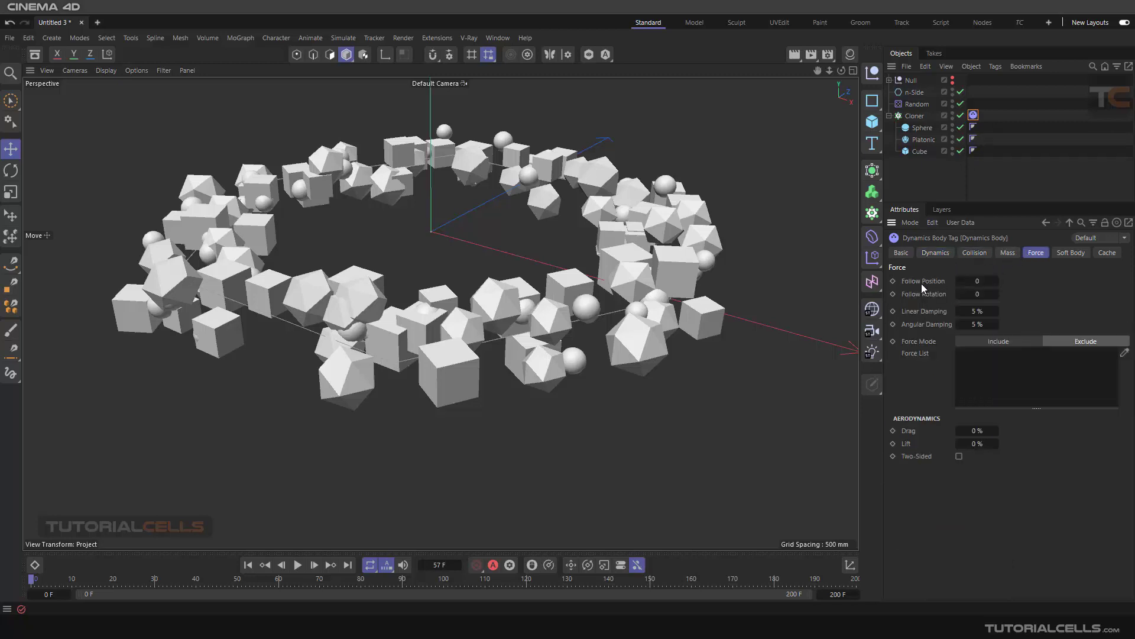
left_click(297, 565)
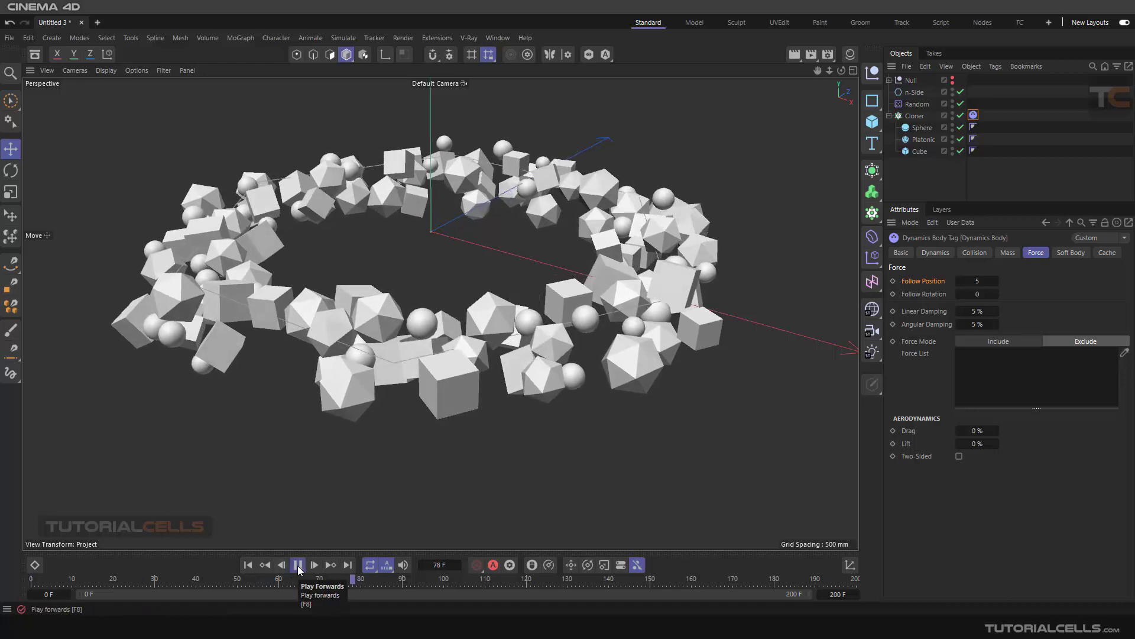
Step: Set Follow Position to 6 in the Cloner's Dynamics Body tag and replay the simulation from the first frame
left_click(248, 565)
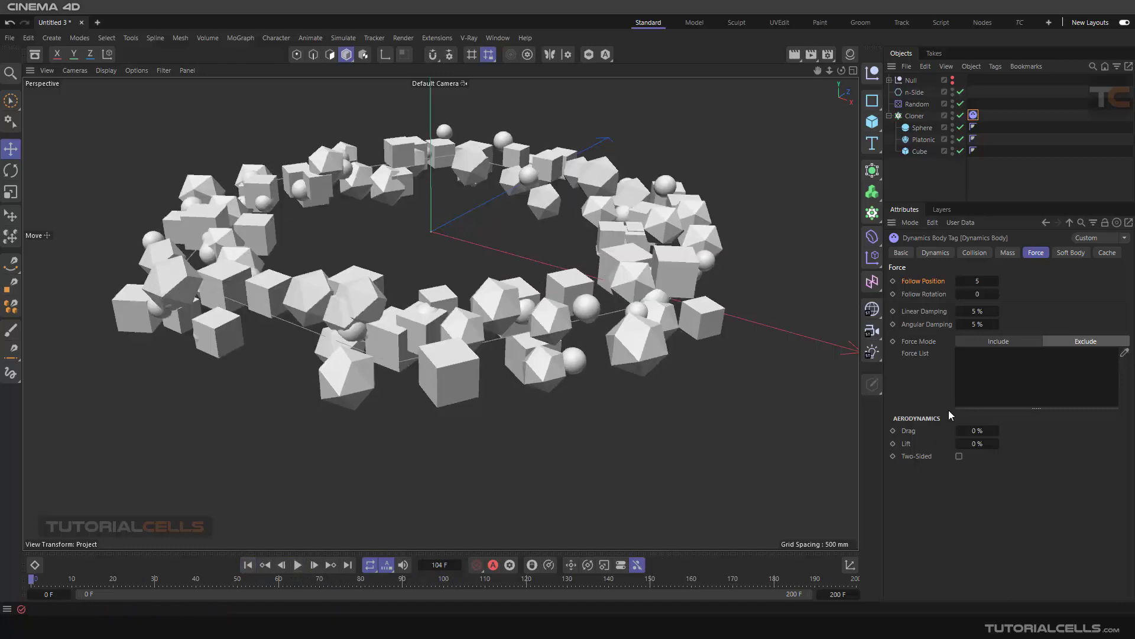
left_click(297, 565)
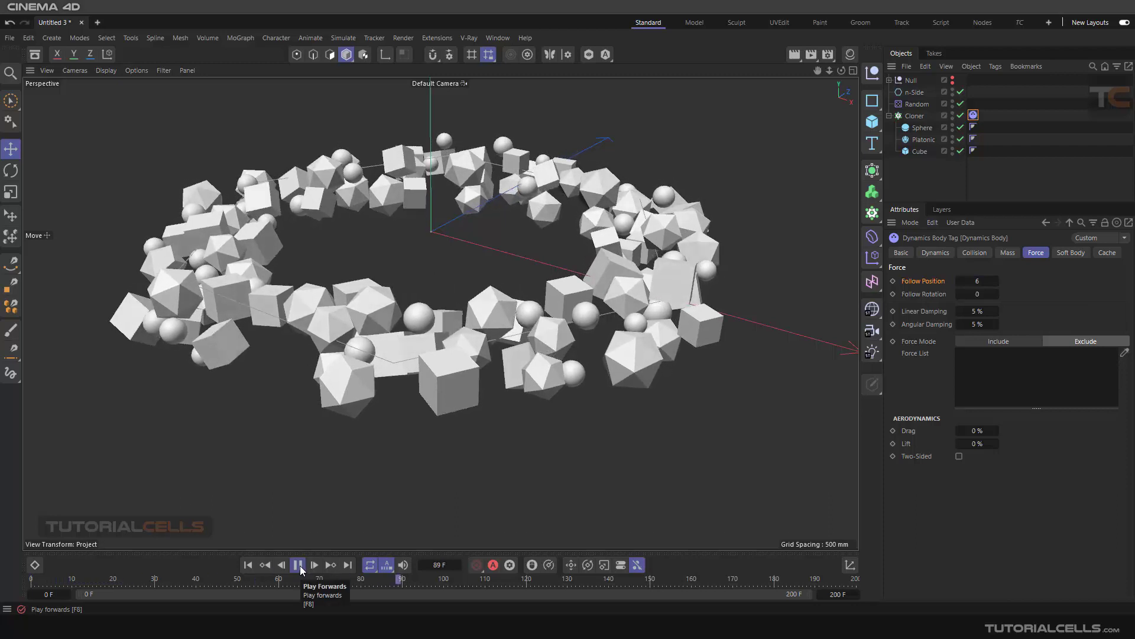
left_click(299, 566)
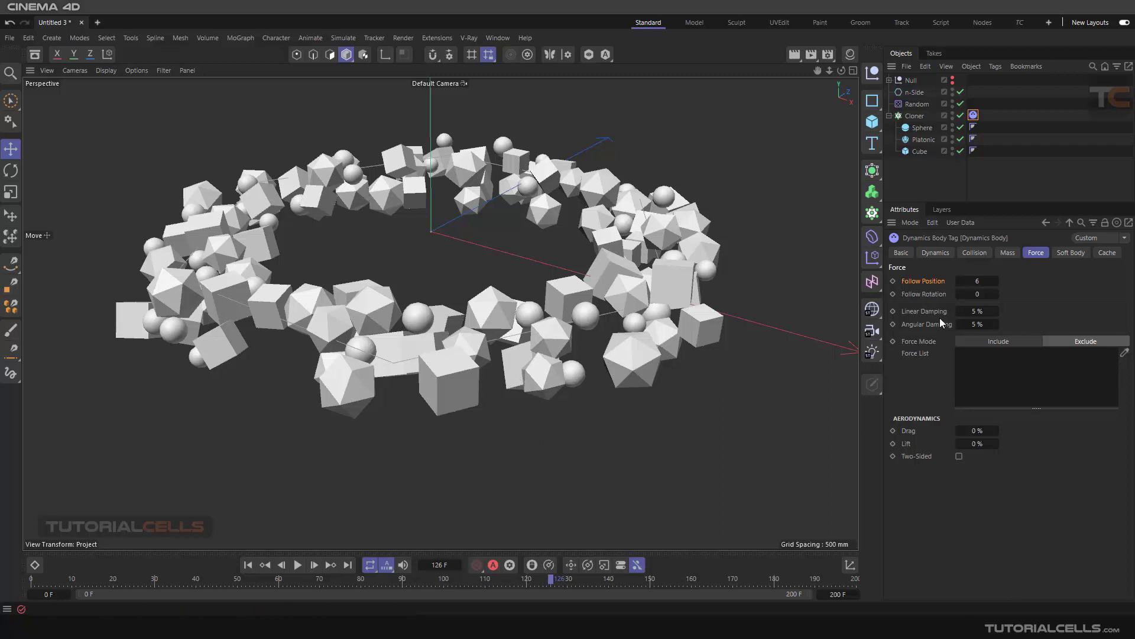
Step: Set the clones' current arrangement as the initial state of the Dynamics Body tag and replay the simulation from the start
left_click(940, 254)
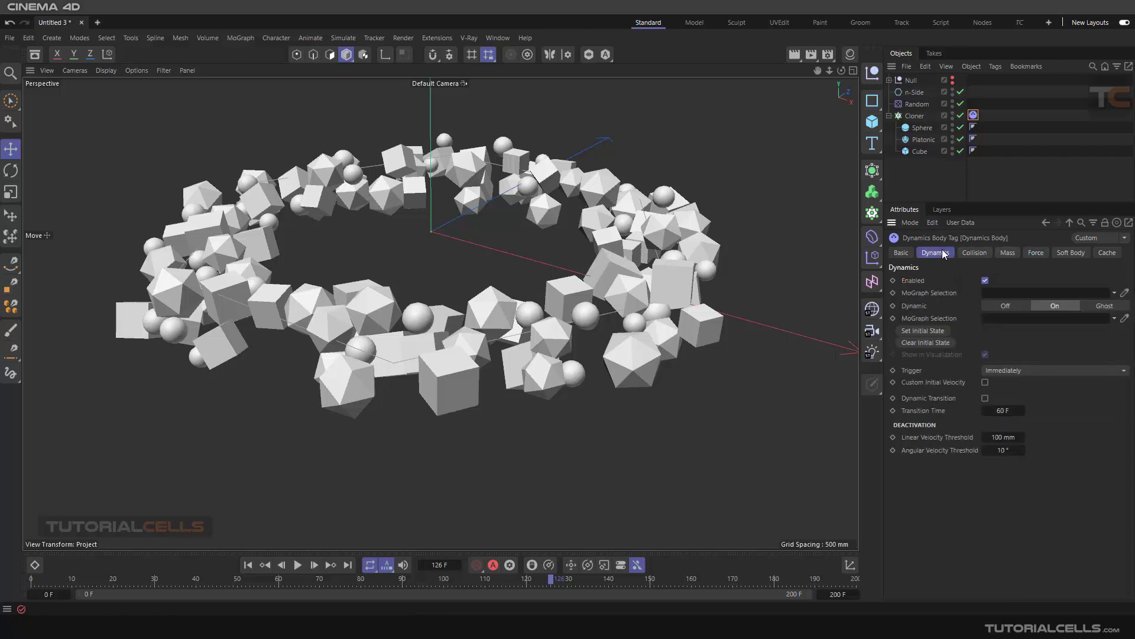
left_click(922, 331)
left_click(248, 564)
left_click(297, 564)
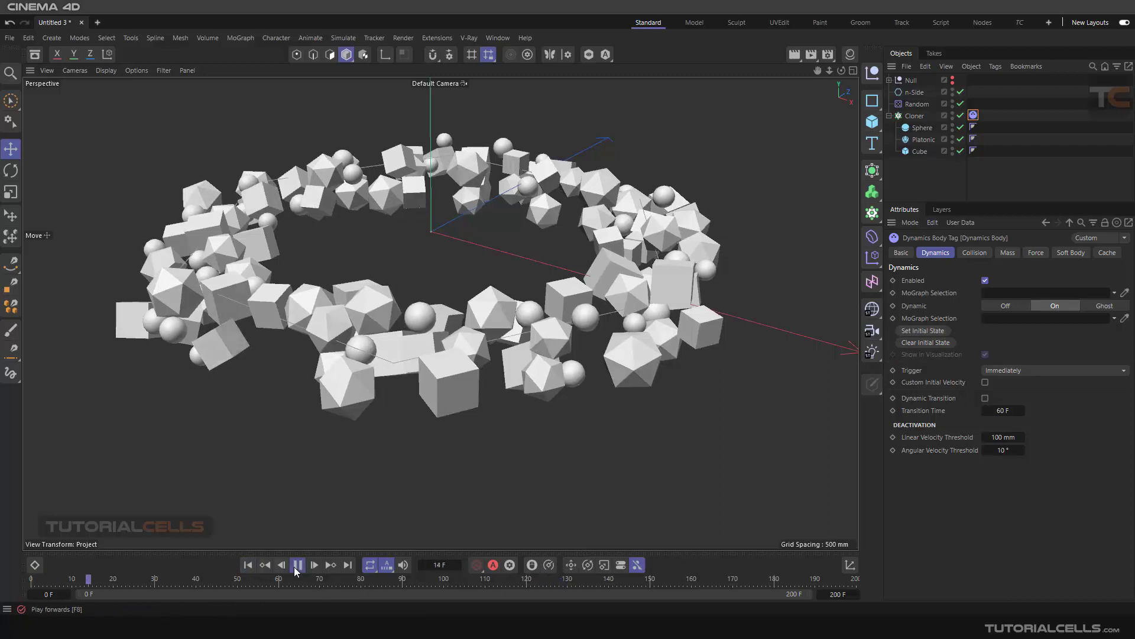
left_click(297, 566)
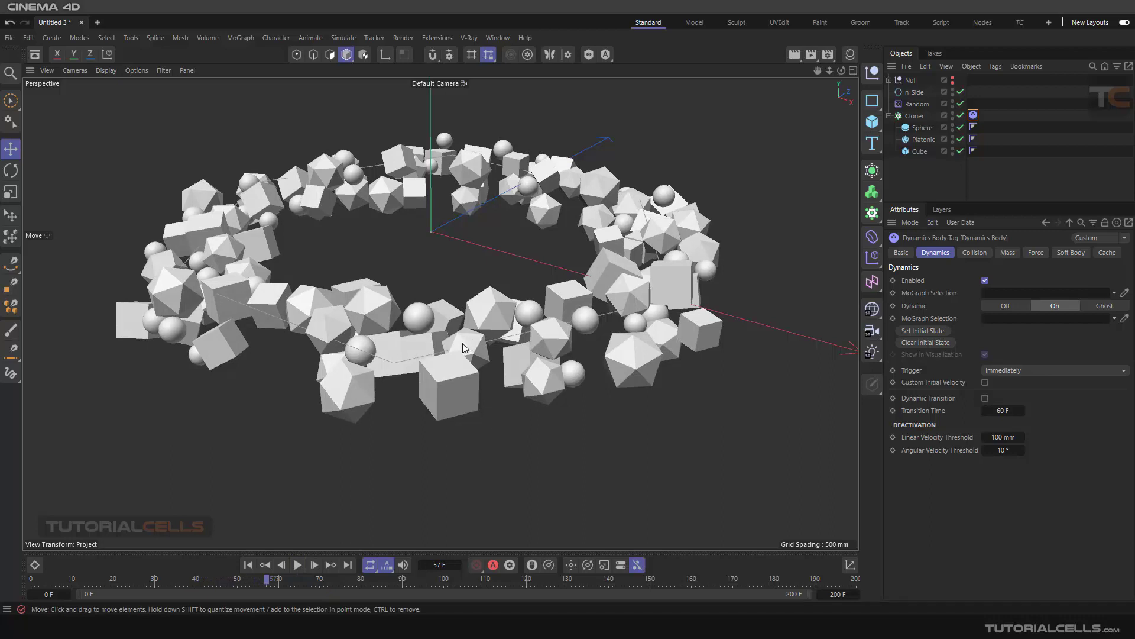
key("shift+f")
Step: Make the top-level Null containing the two large cubes visible again
scroll(491, 282, "down", 5)
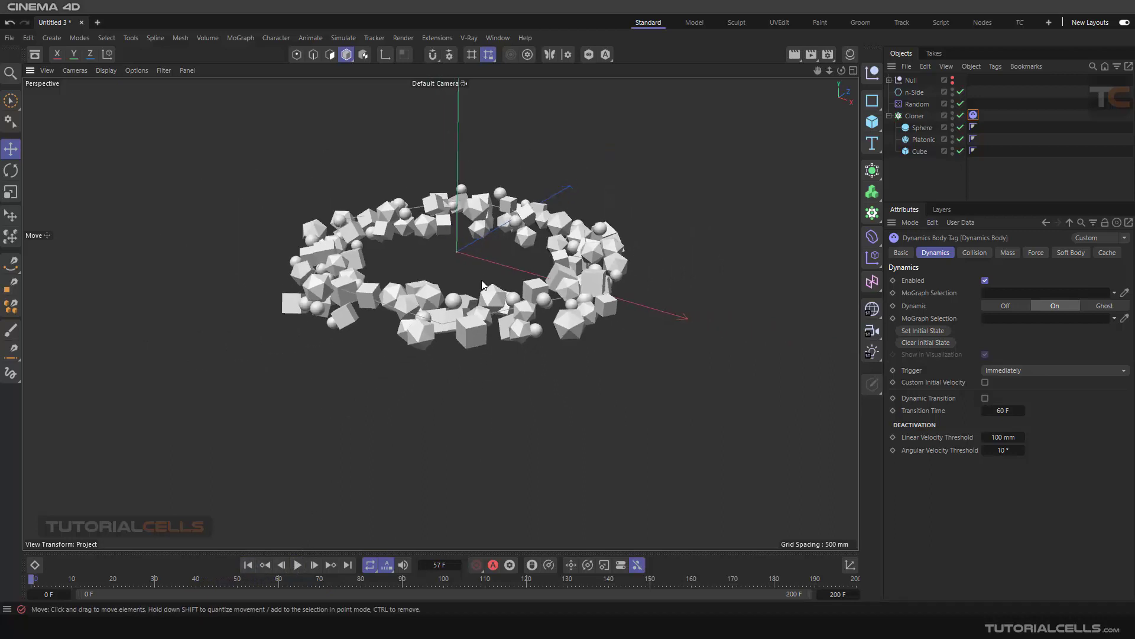
mouse_move(482, 284)
left_mouse_down("alt")
mouse_move(502, 278)
mouse_move(516, 328)
left_mouse_up("alt")
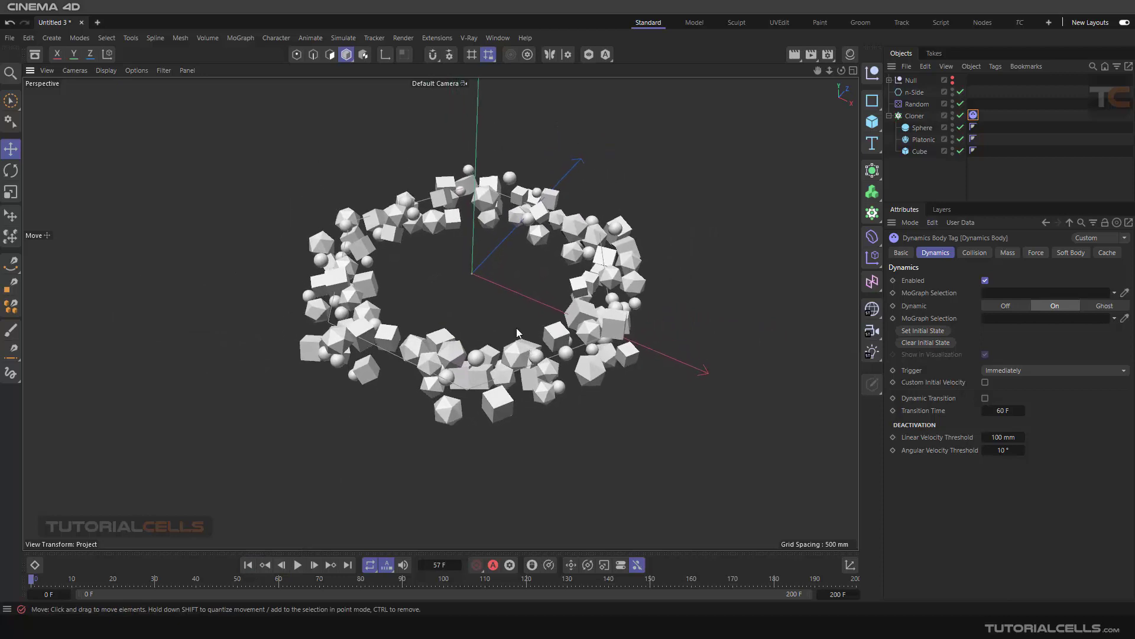
middle_click_drag(516, 328, 527, 322, "alt")
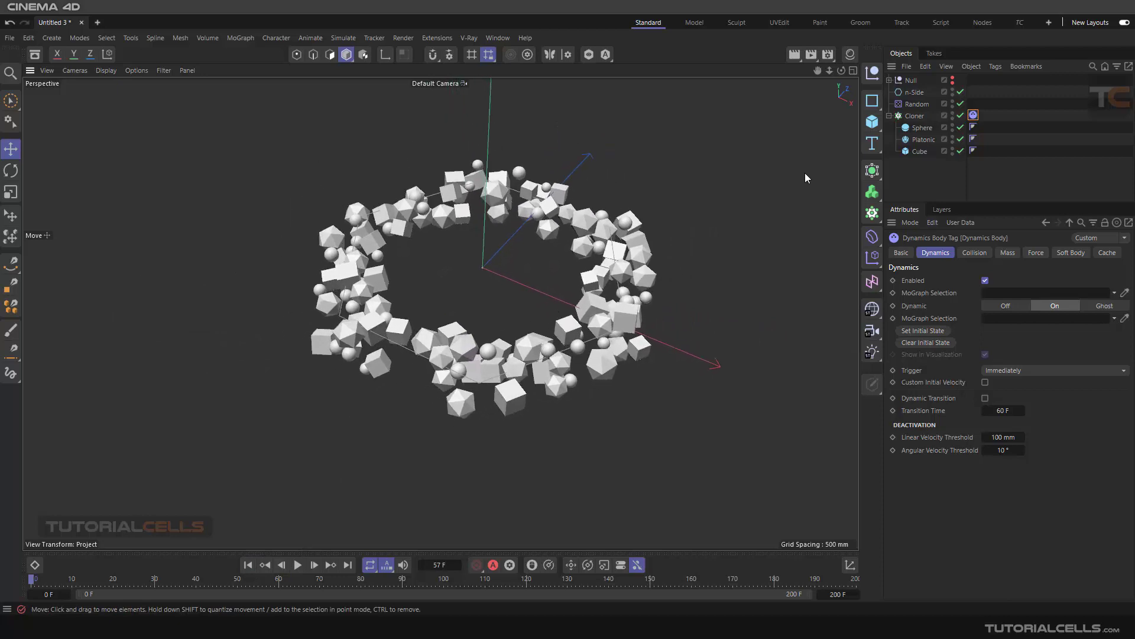
left_click(952, 80)
left_click_drag(532, 254, 615, 236, "alt")
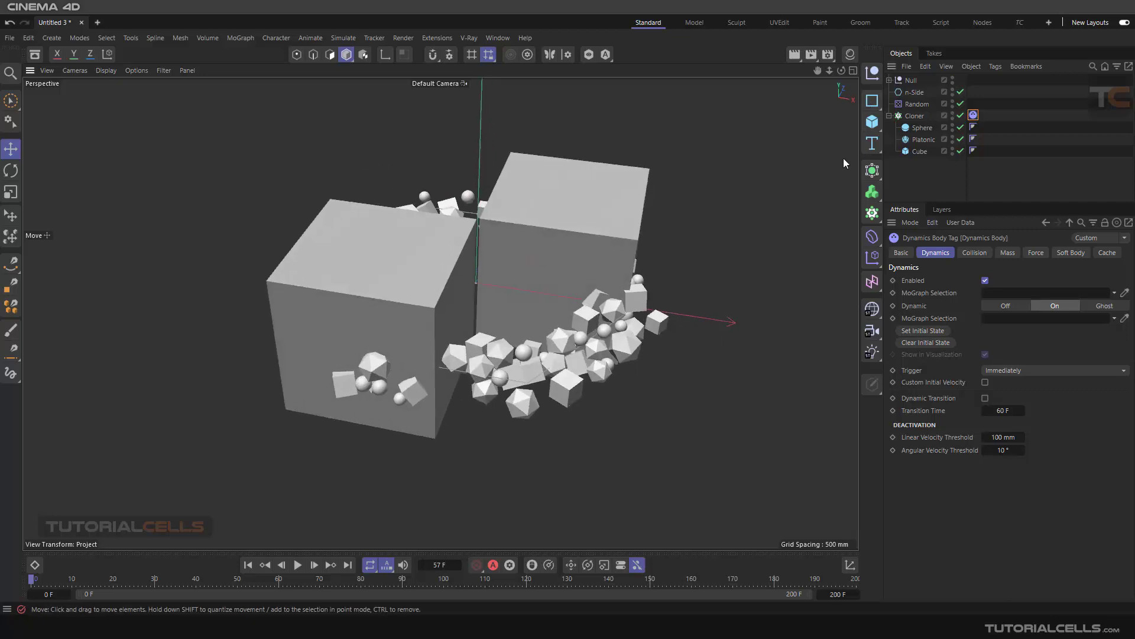
Step: Select Cube and Cube.1 inside the Connect object and enable X-Ray in their basic properties
left_click(910, 80)
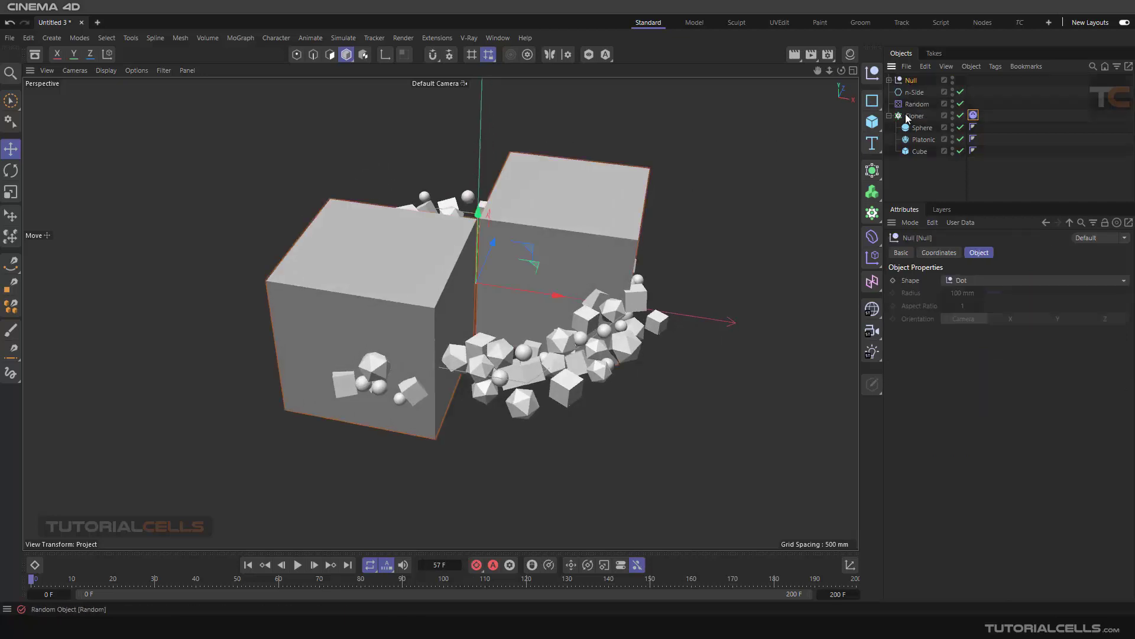
left_click(903, 252)
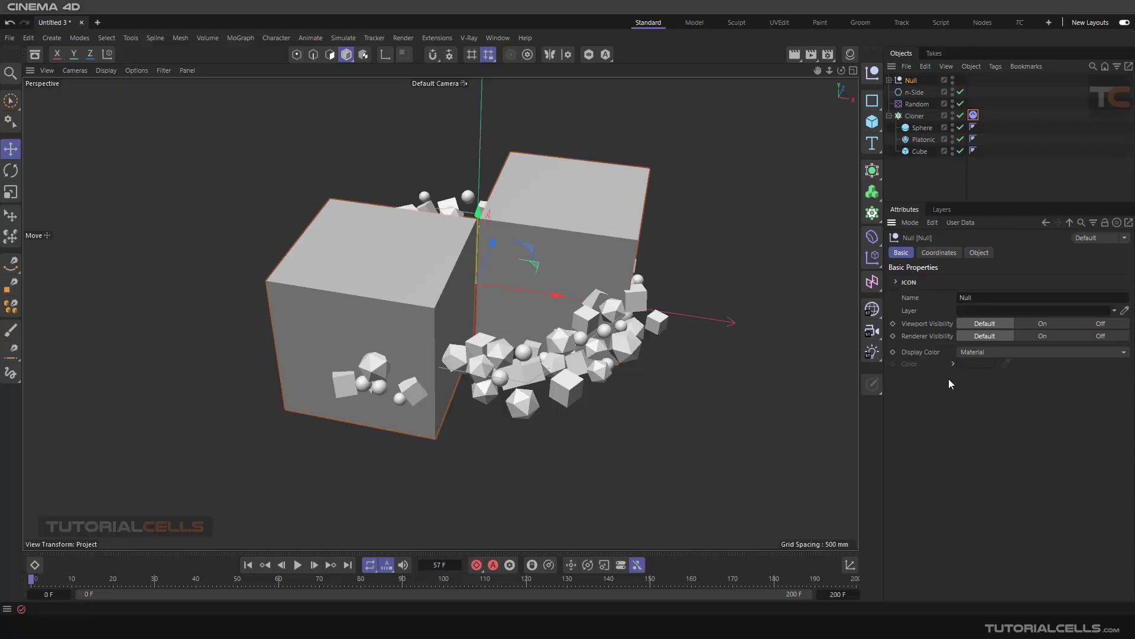
left_click(889, 81)
left_click(922, 117)
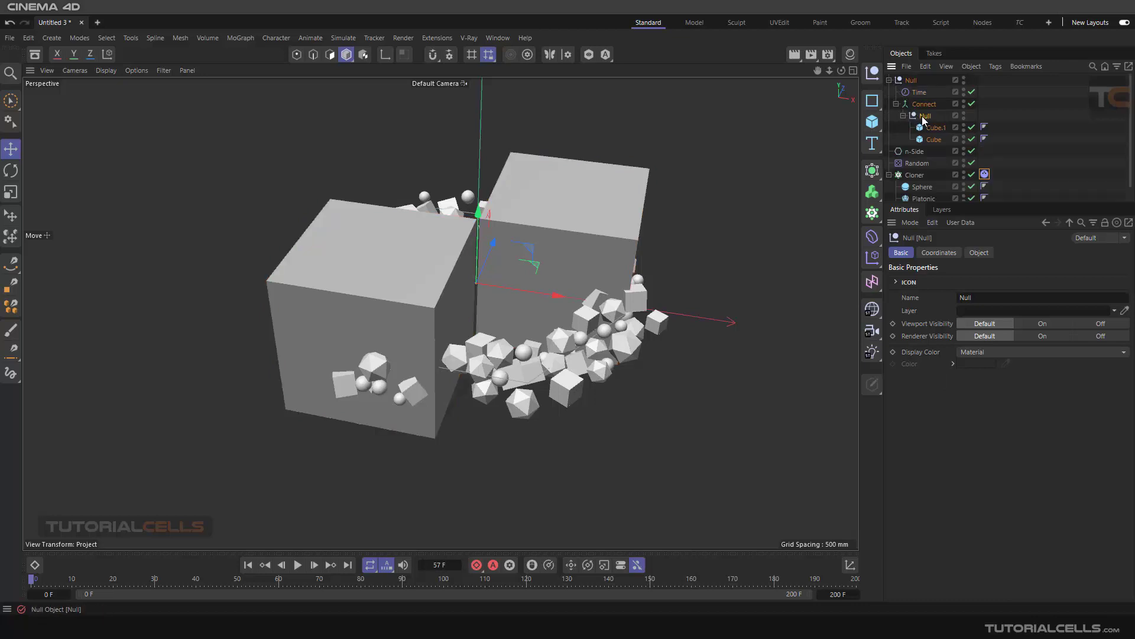
left_click(934, 140, "ctrl")
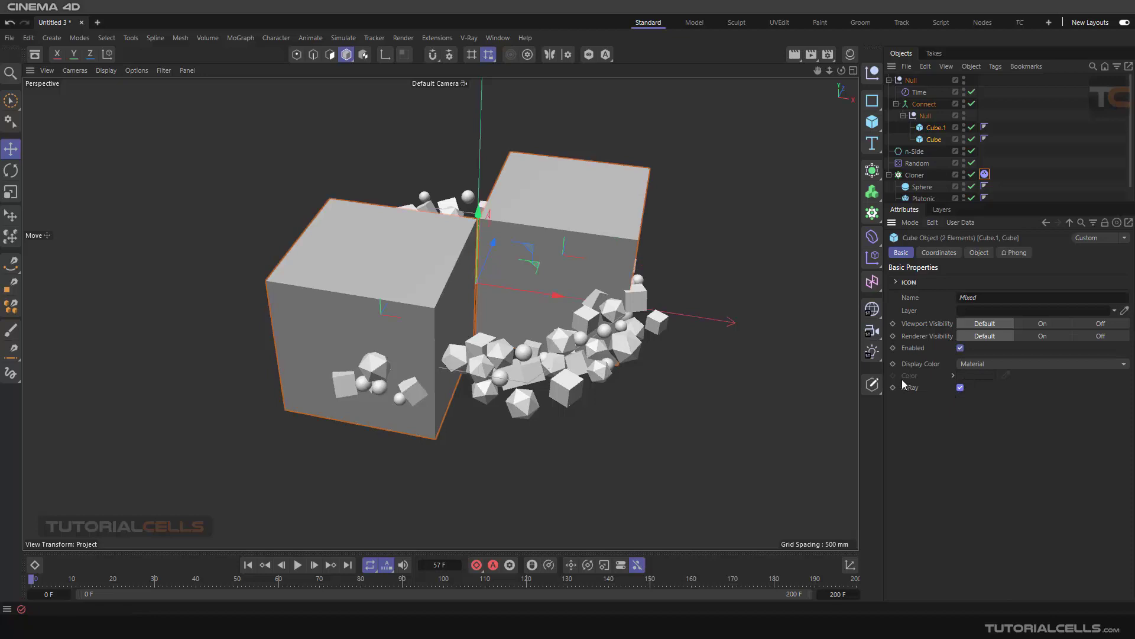
left_click_drag(684, 279, 423, 485, "alt")
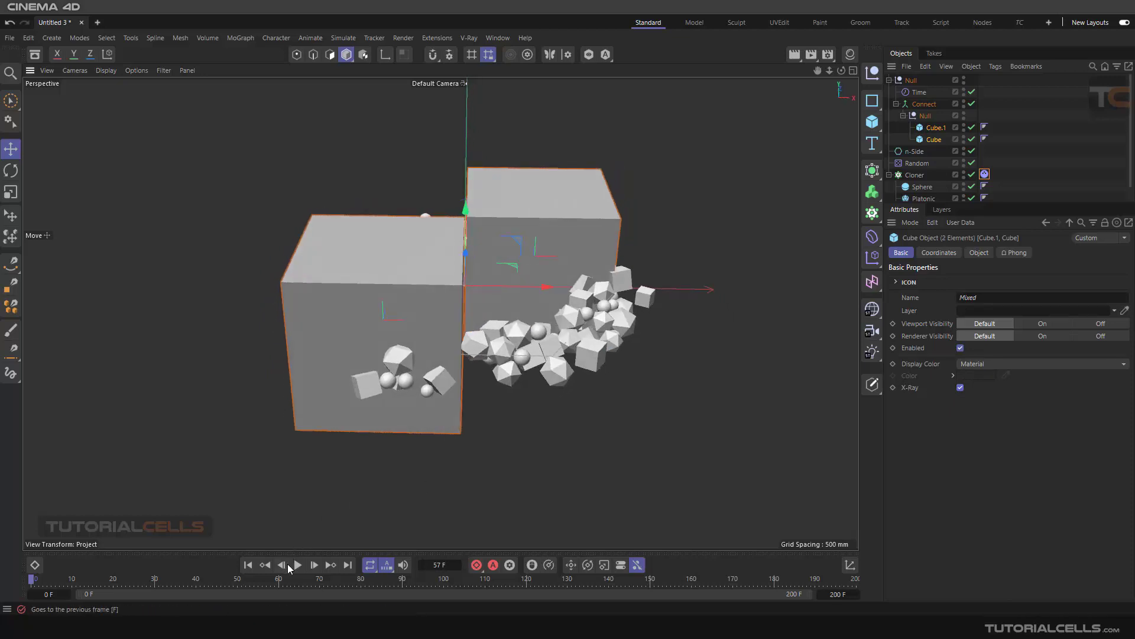
Step: Play the animation to check the rotating cubes against the clones, and return to the first frame
left_click(296, 565)
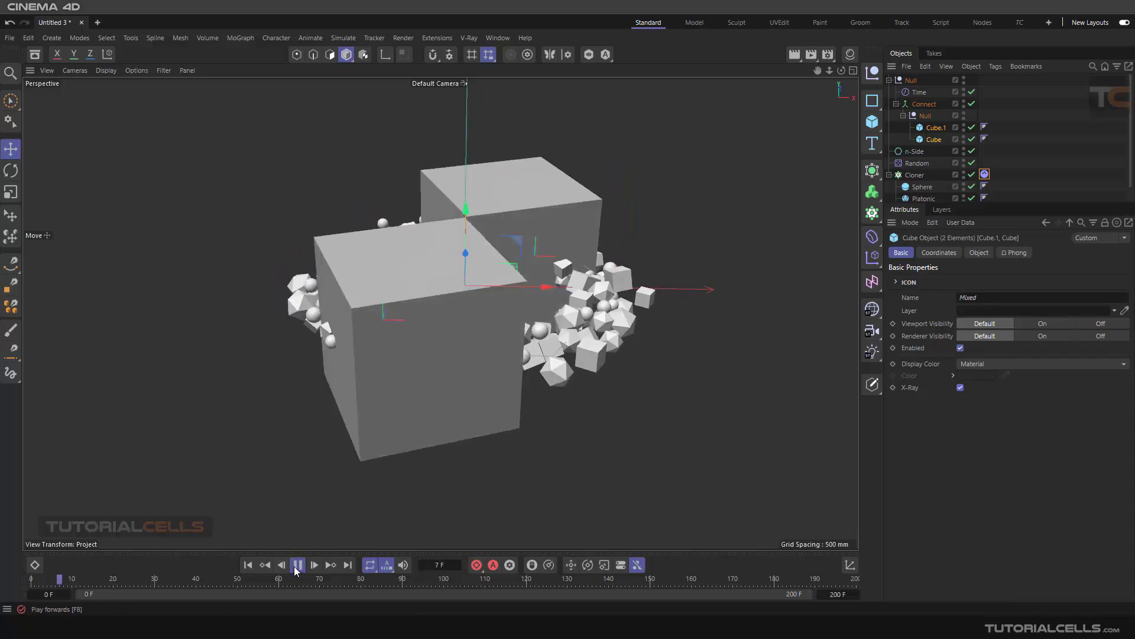
left_click(248, 565)
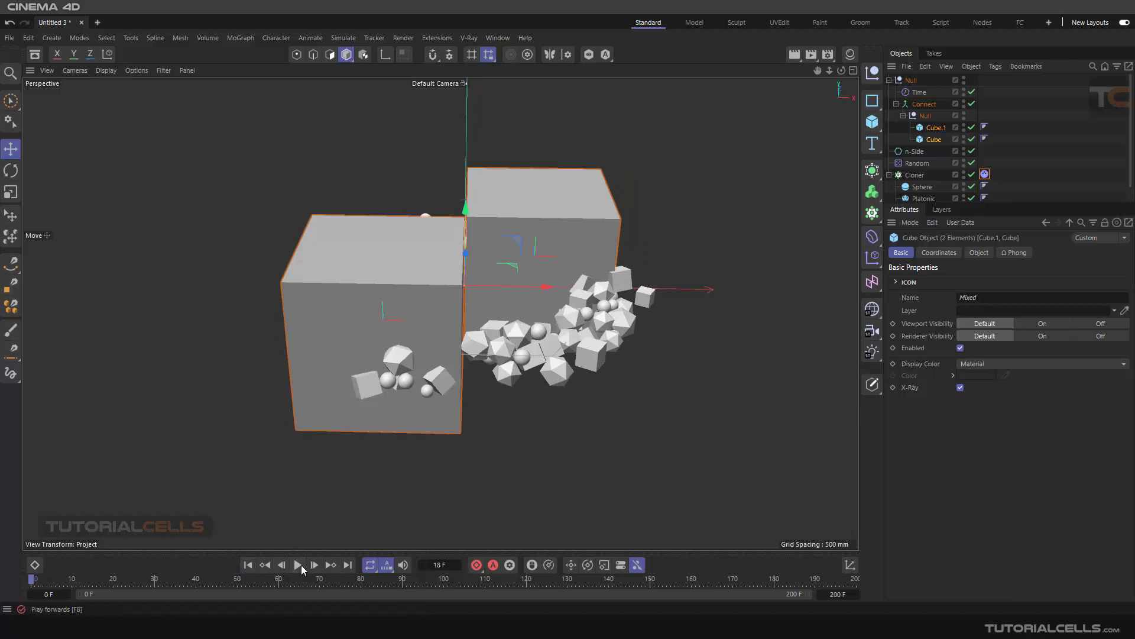
left_click(296, 565)
left_click(296, 566)
left_click(249, 566)
Step: Add a Display tag to the Null inside the Connect object, enable its shading override and set Shading Mode to Lines
left_click(740, 407)
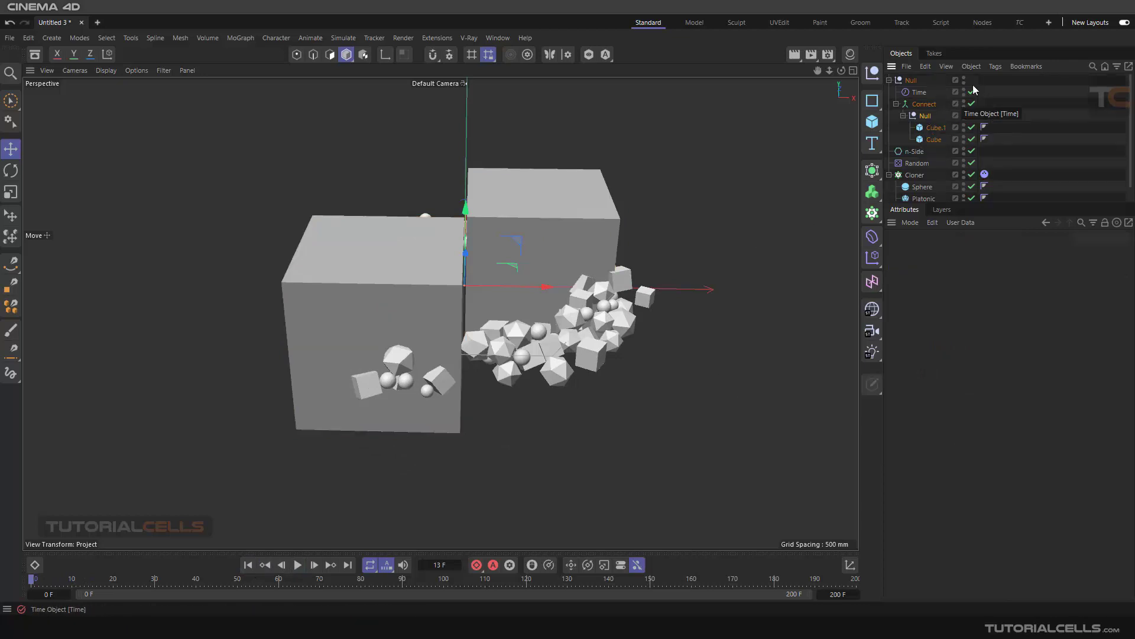
left_click(996, 67)
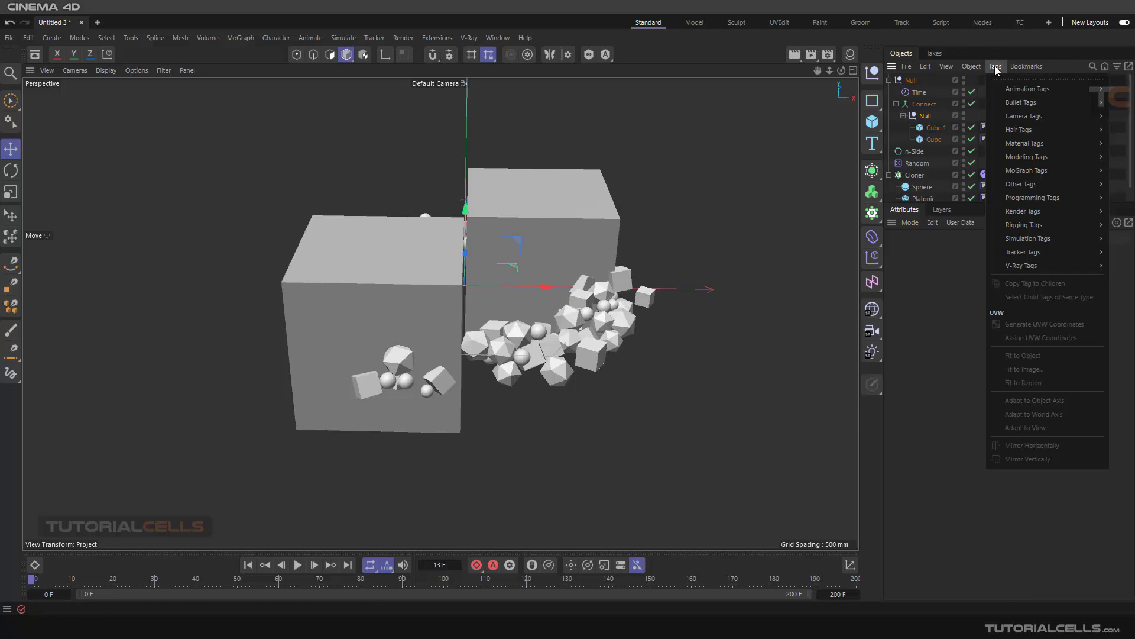
mouse_move(1021, 211)
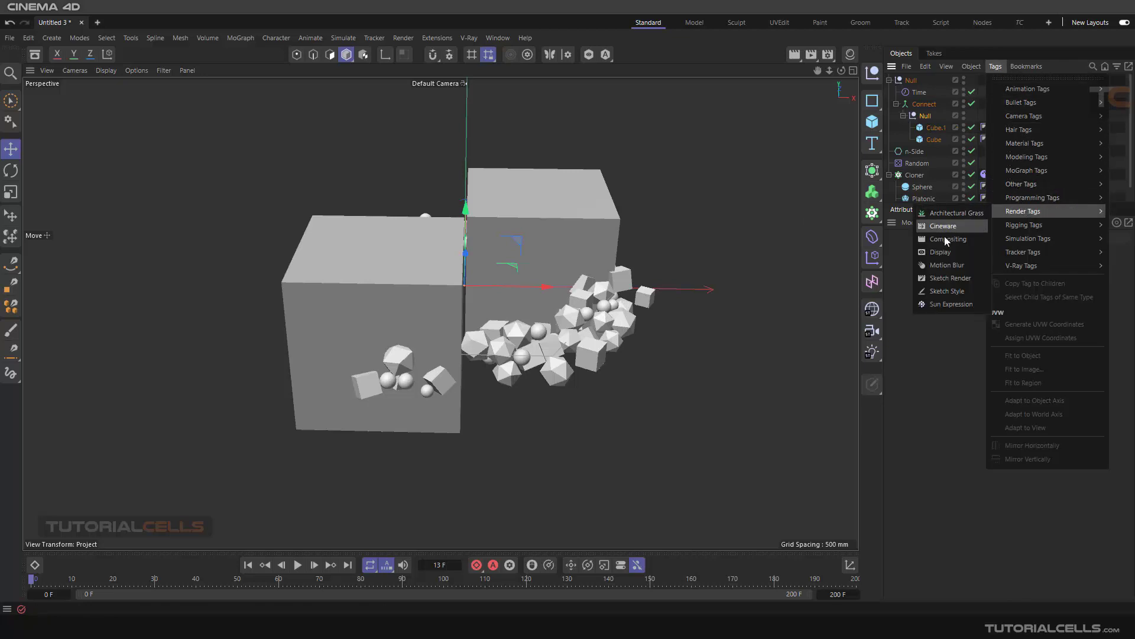
left_click(940, 253)
left_click(919, 281)
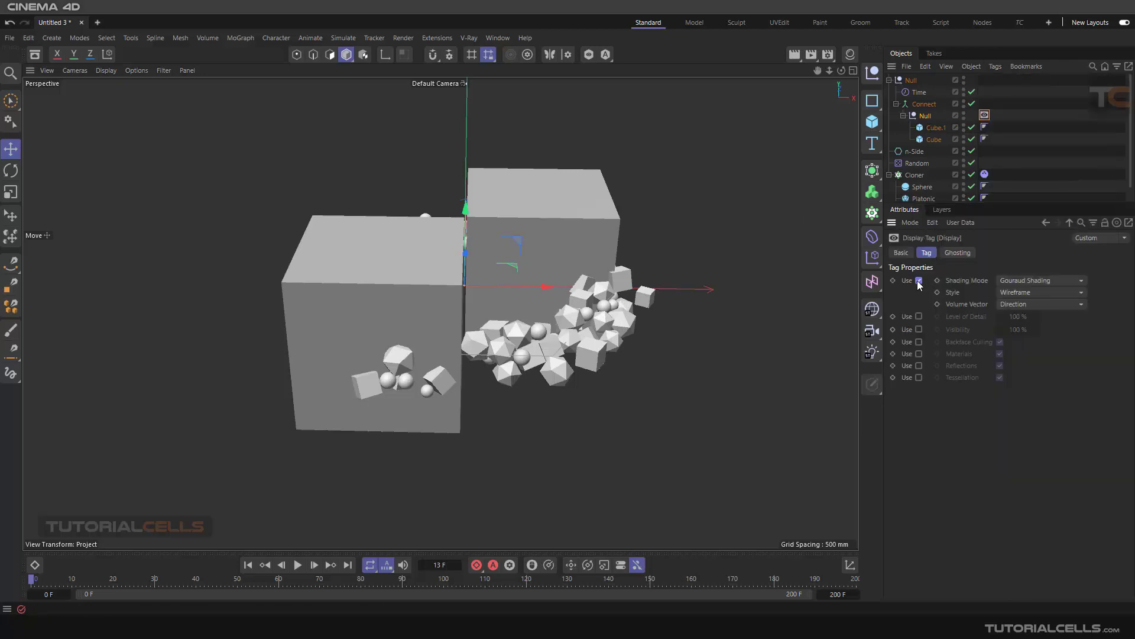
left_click(1010, 280)
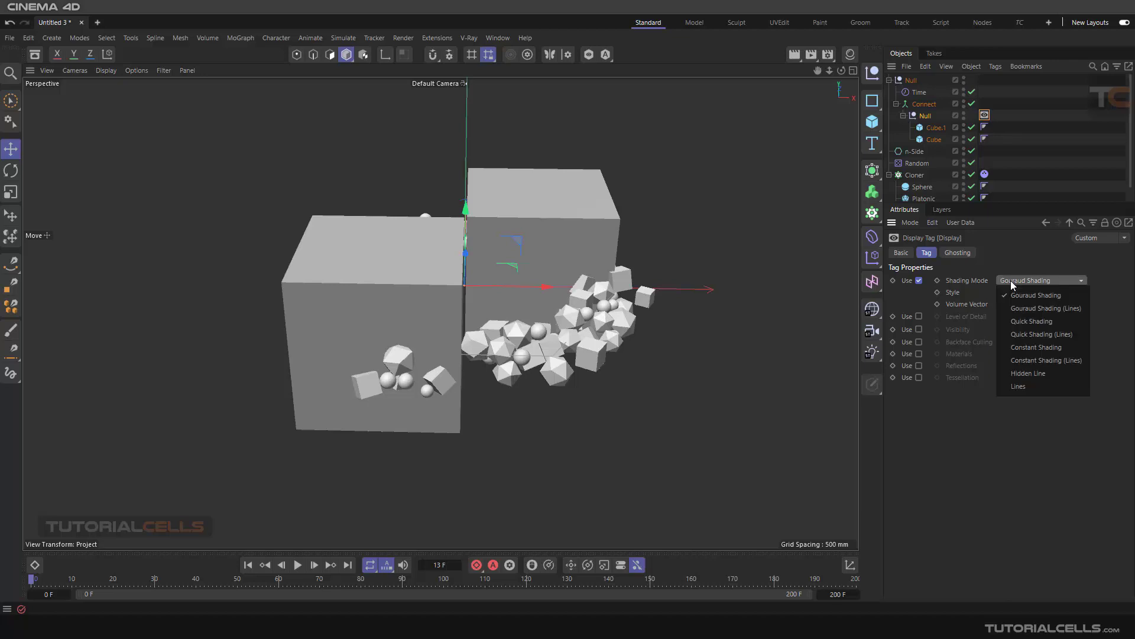
left_click(1022, 386)
Step: Play the animation with the cubes shown as lines, and return to the first frame
mouse_move(391, 350)
left_mouse_down("alt")
mouse_move(444, 347)
mouse_move(480, 307)
mouse_move(327, 551)
left_mouse_up("alt")
left_click(298, 564)
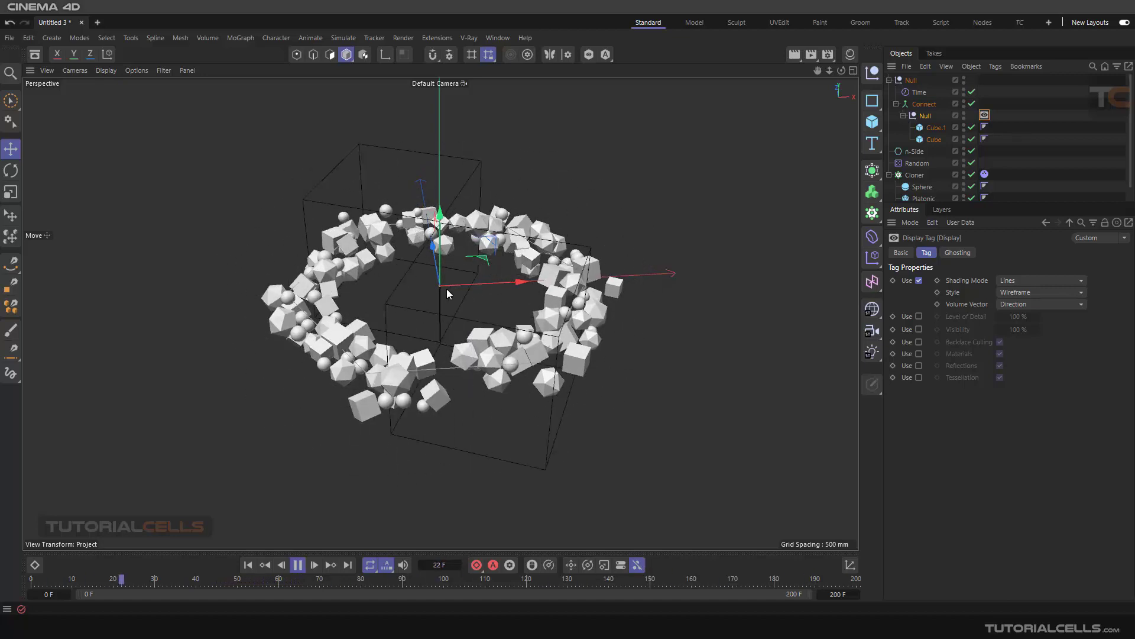
left_click(297, 565)
left_click(251, 567)
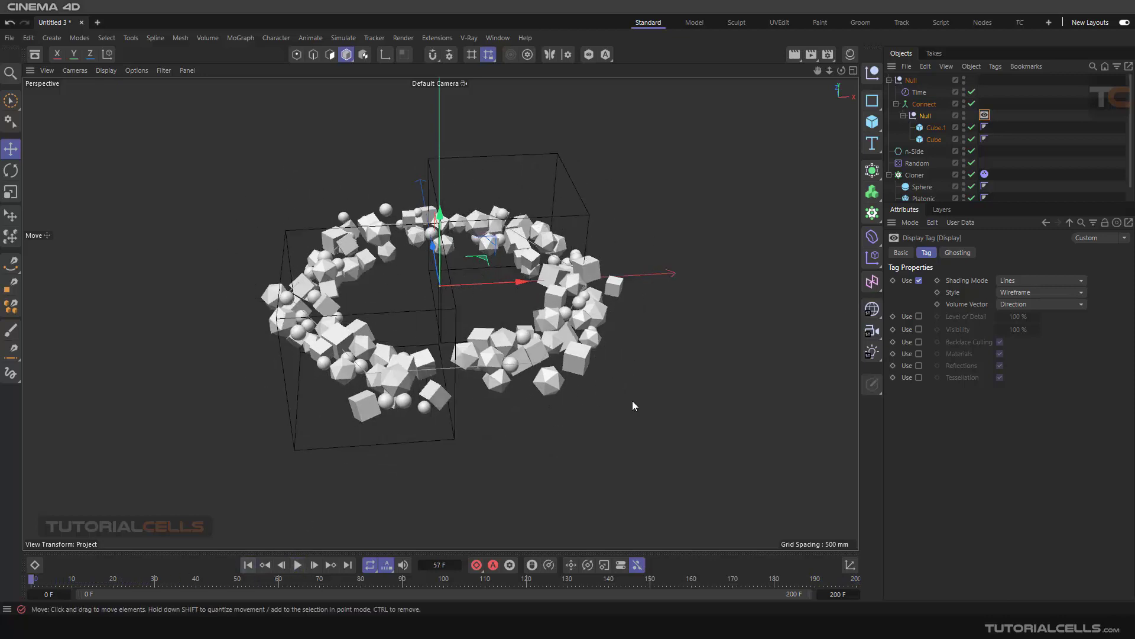
Step: Add a Volume effector to the Cloner
left_click(890, 80)
left_click(912, 116)
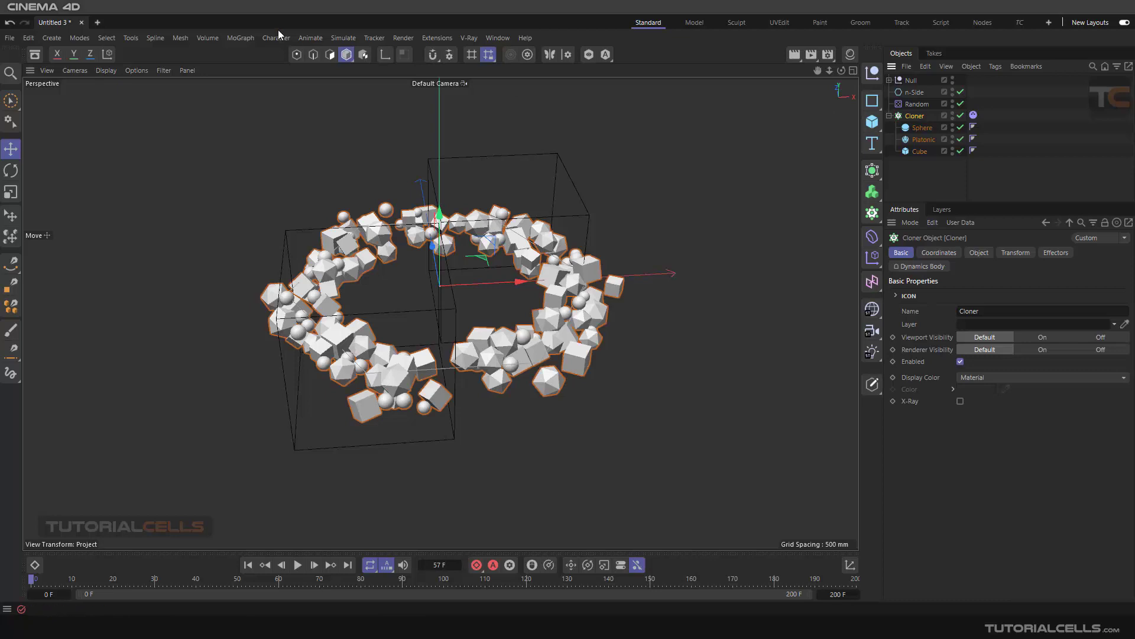
left_click(1056, 253)
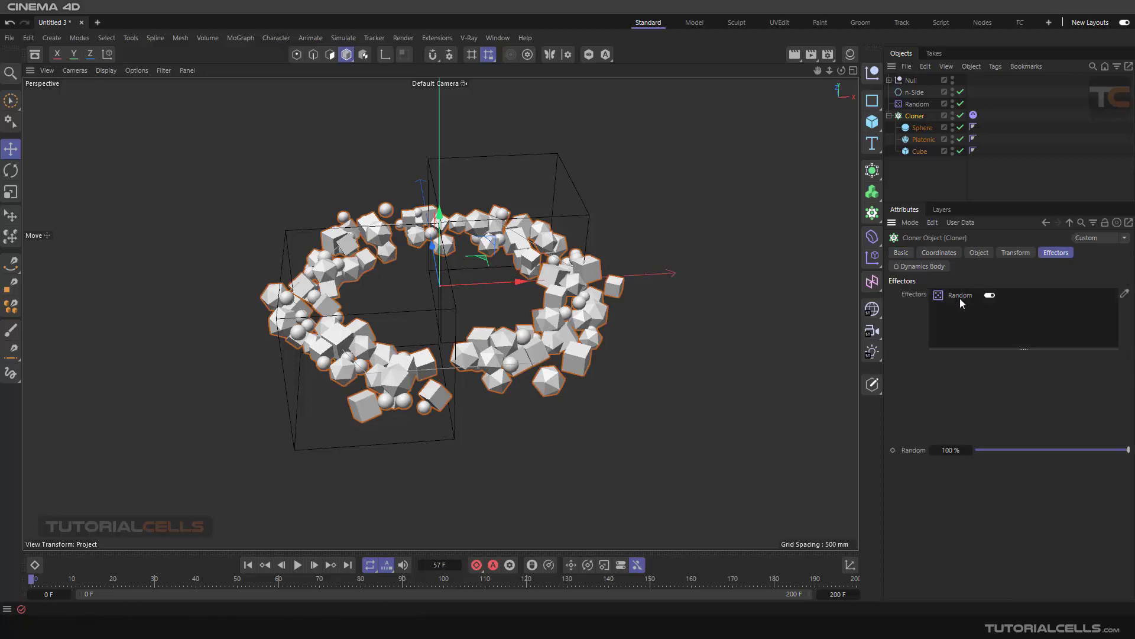
left_click(252, 41)
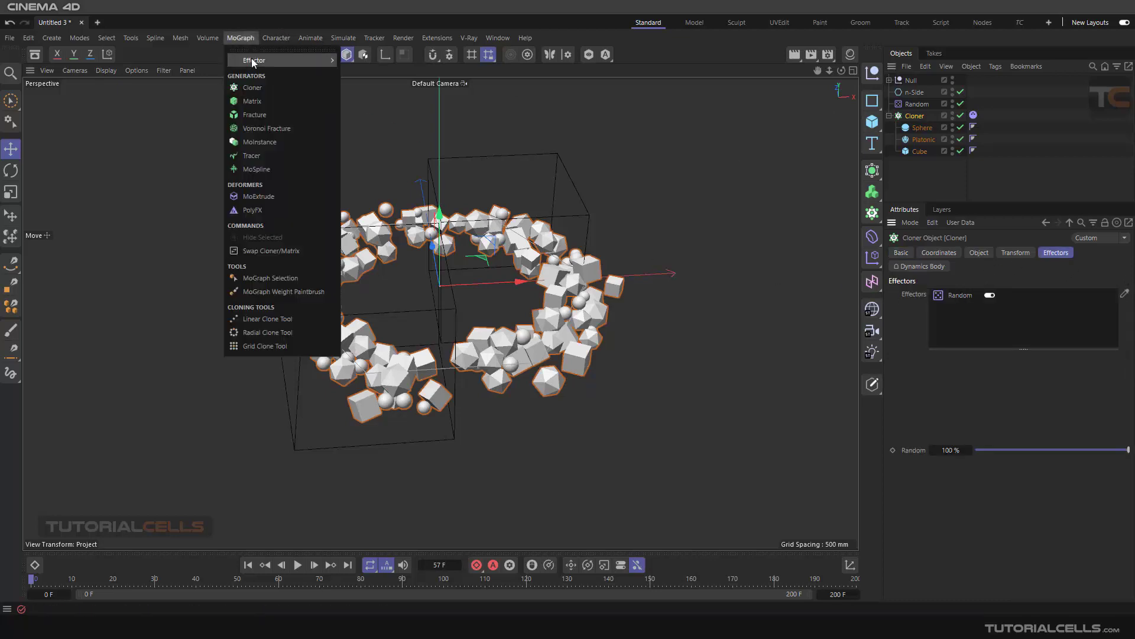
mouse_move(299, 65)
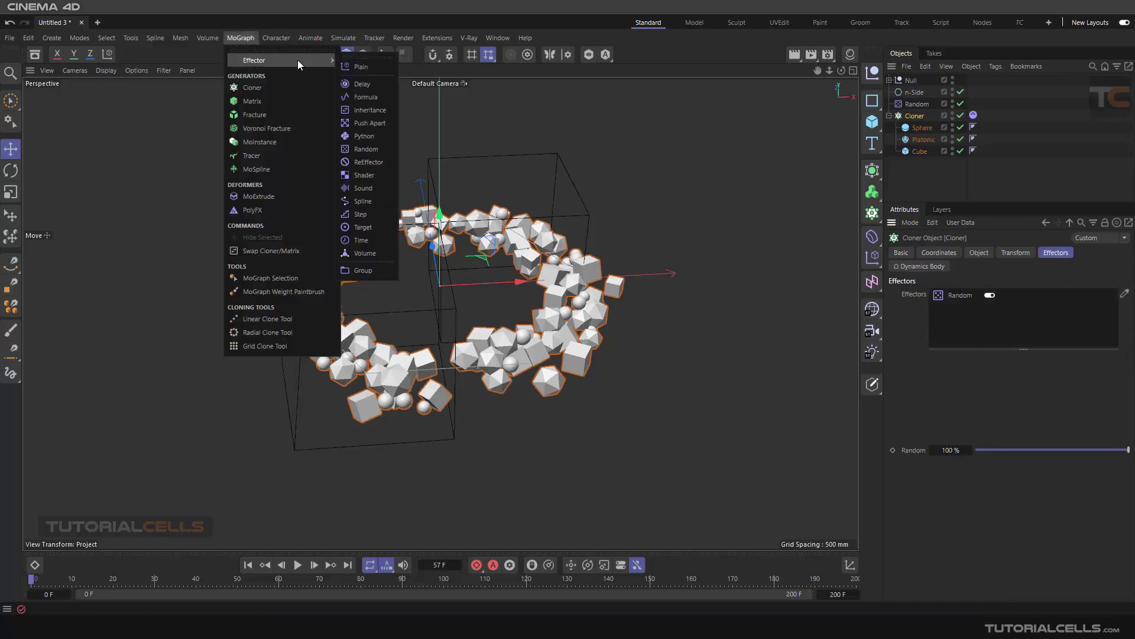
left_click(364, 253)
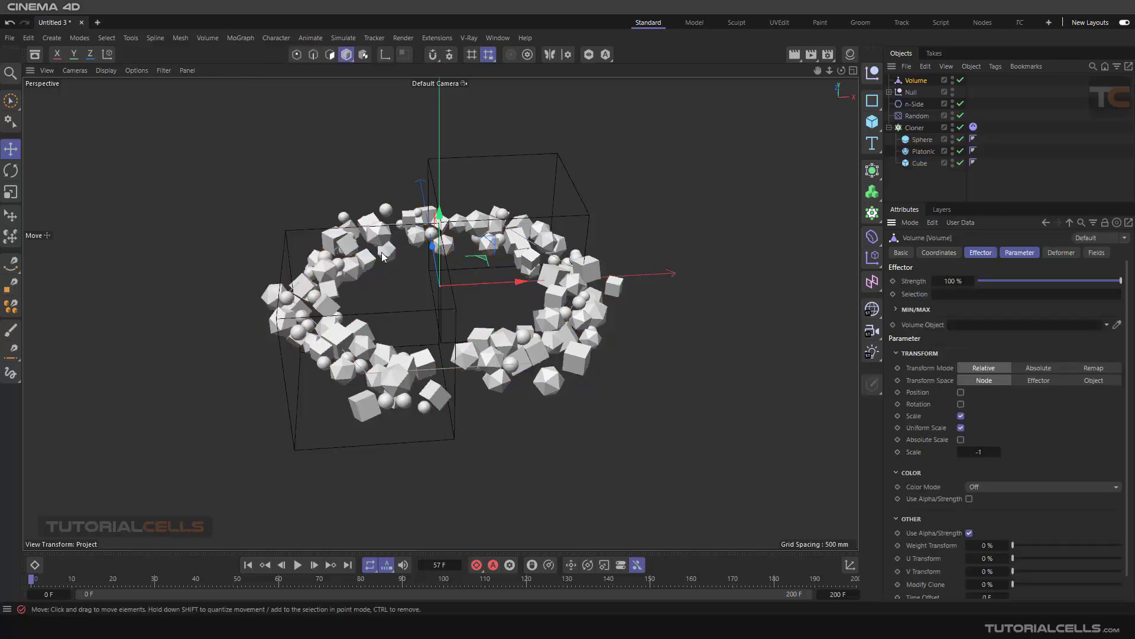
Step: Assign the Null inside the Connect object as the Volume effector's Volume Object and preview the animation
left_click(983, 253)
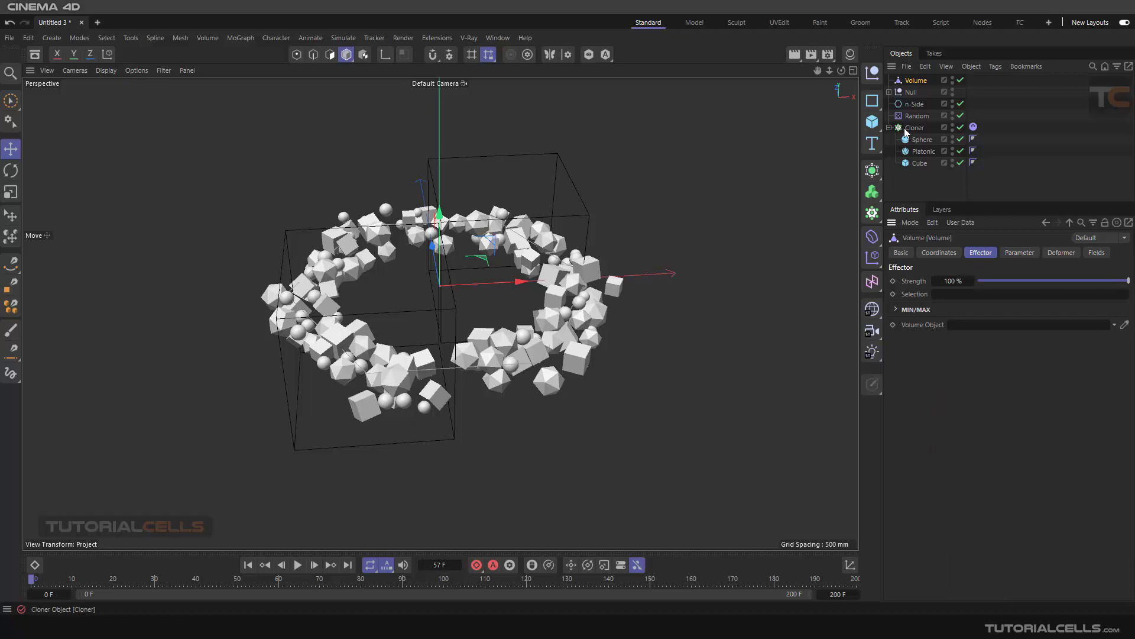
left_click(889, 92)
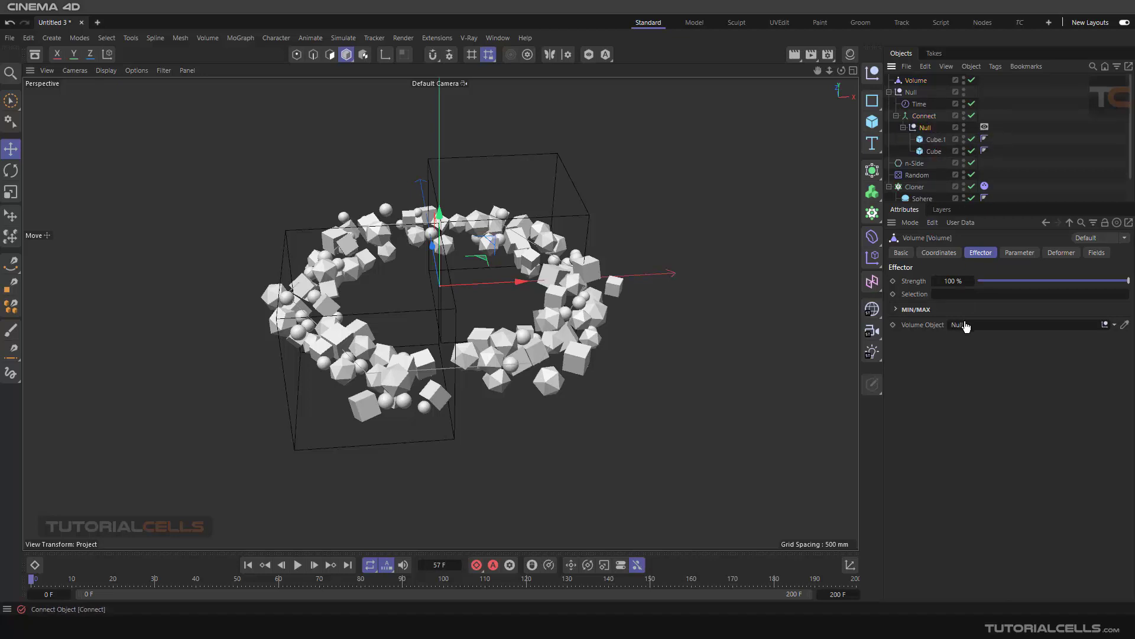
left_click(299, 566)
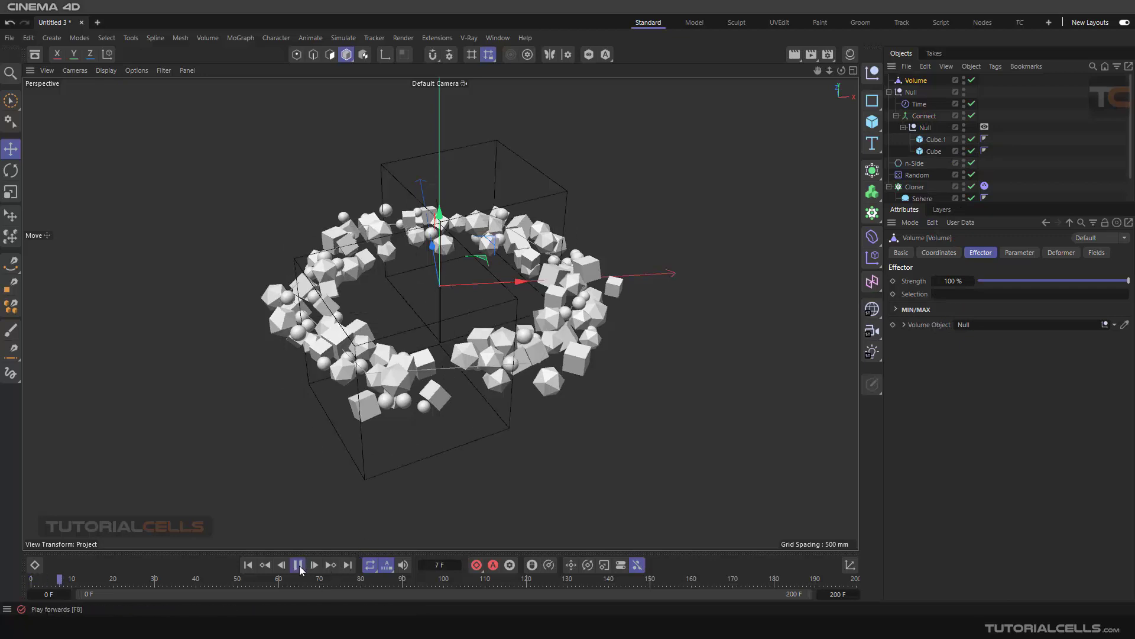
left_click(256, 566)
Step: Set the Volume effector's uniform Scale to -1 and assign the Connect object as its Volume Object
left_click(1019, 254)
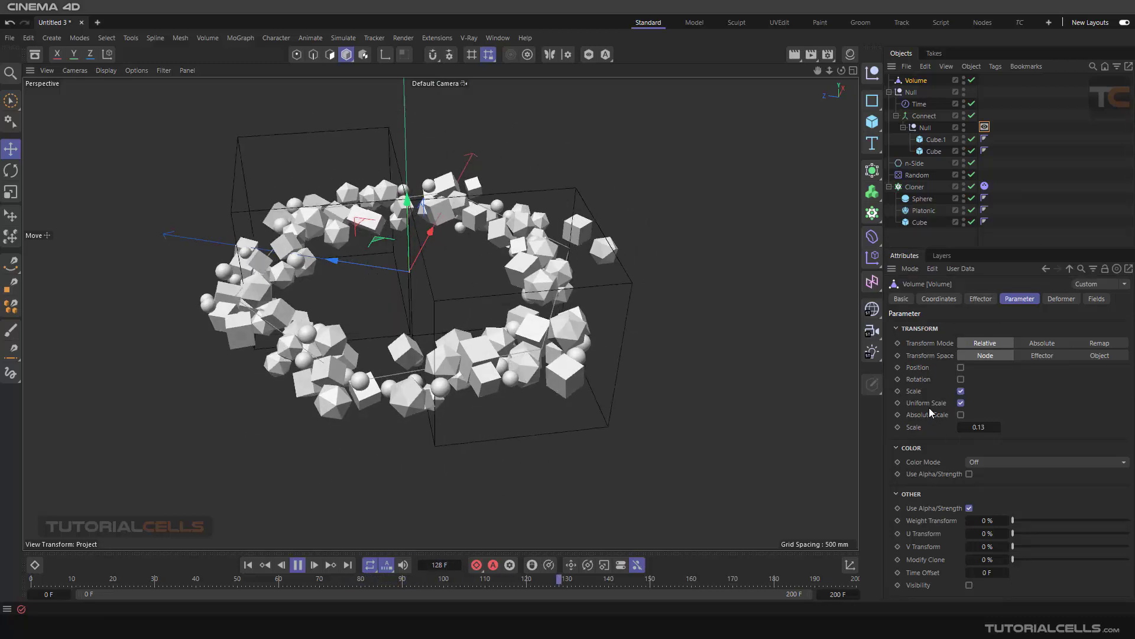
left_click(961, 427)
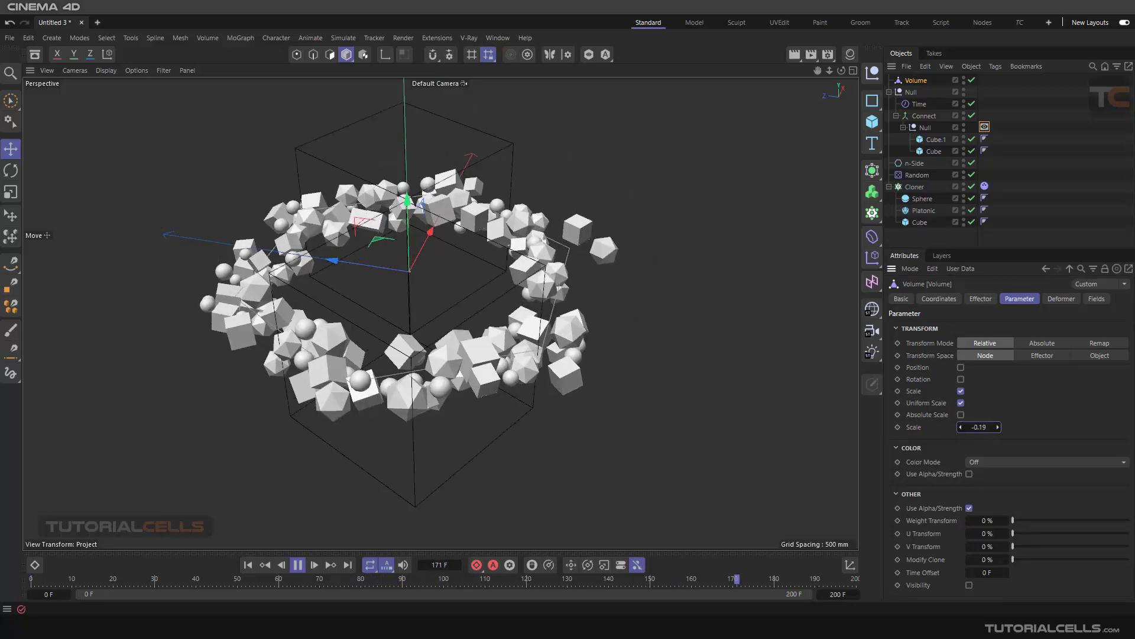
left_click_drag(961, 427, 982, 427)
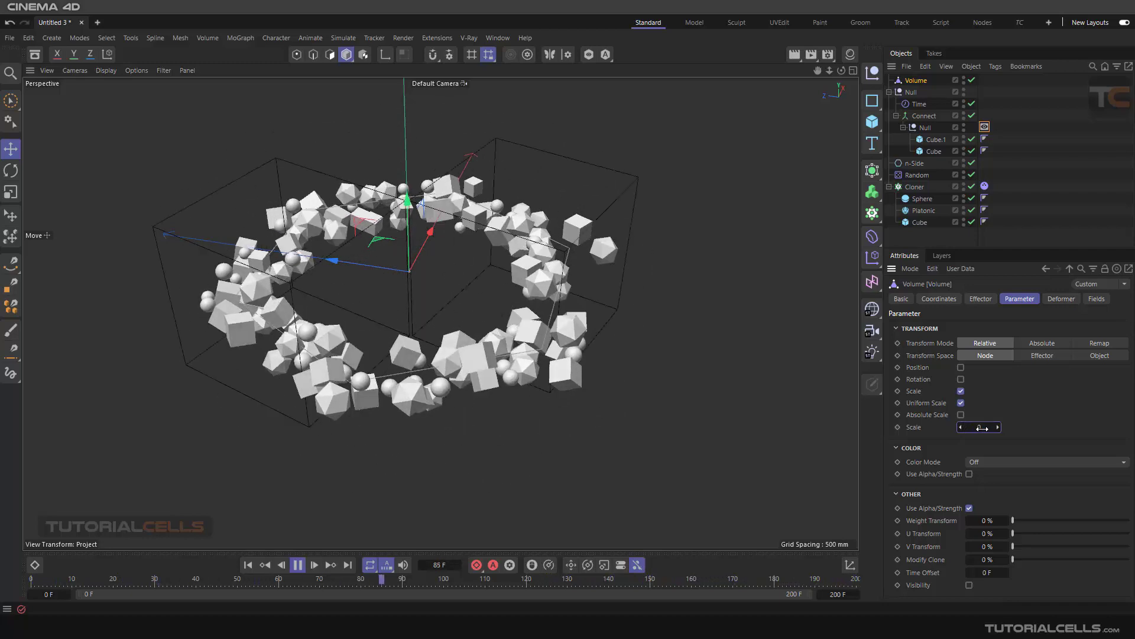
left_click_drag(961, 427, 968, 444)
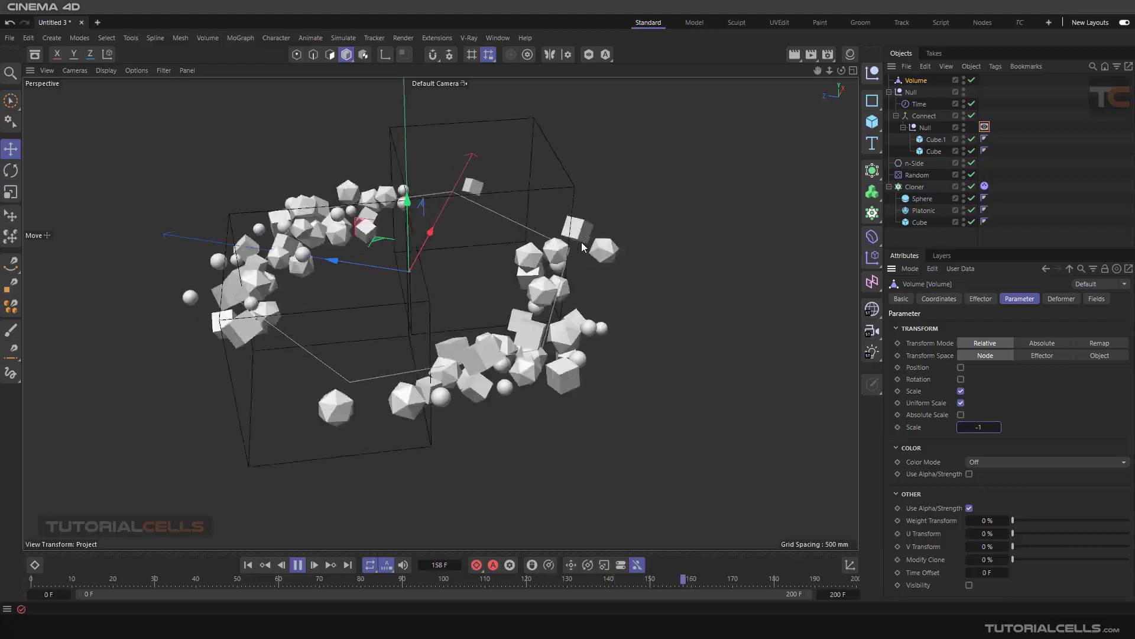
left_click_drag(435, 203, 543, 270, "alt")
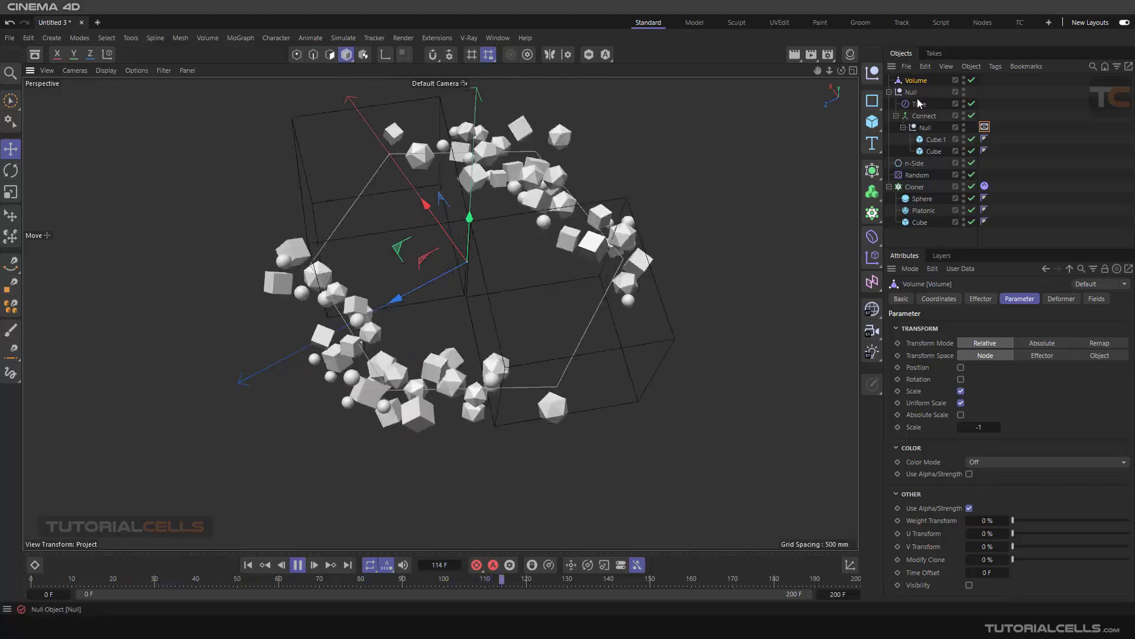
left_click(981, 299)
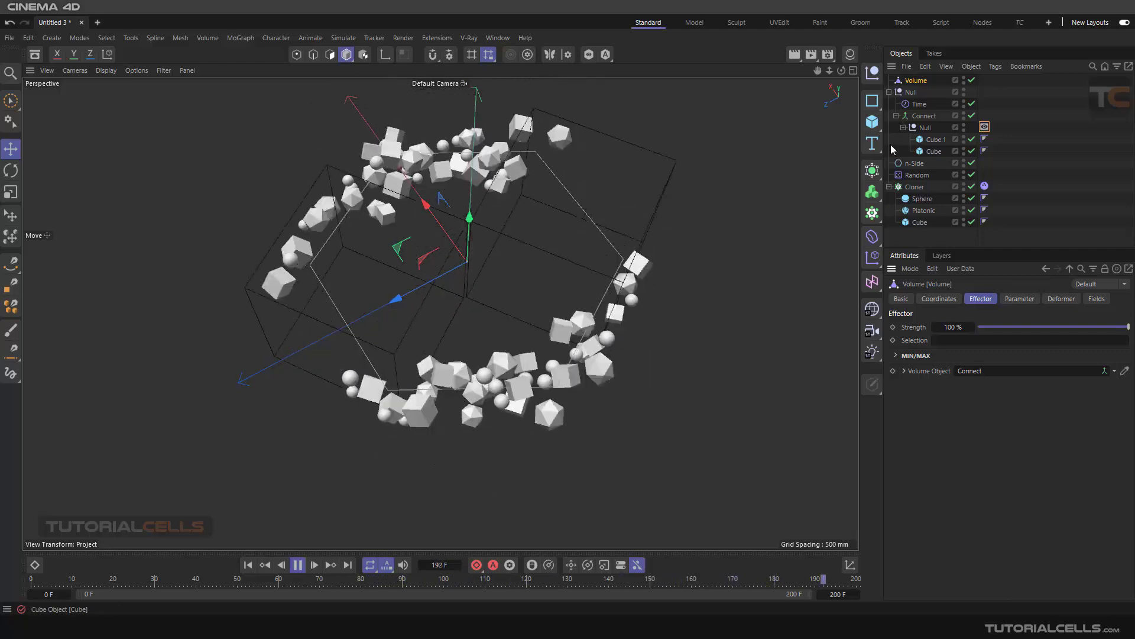
Step: Stop playback, create three new materials, and apply one each to the Sphere, Platonic and Cube inside the Cloner
left_click(911, 187)
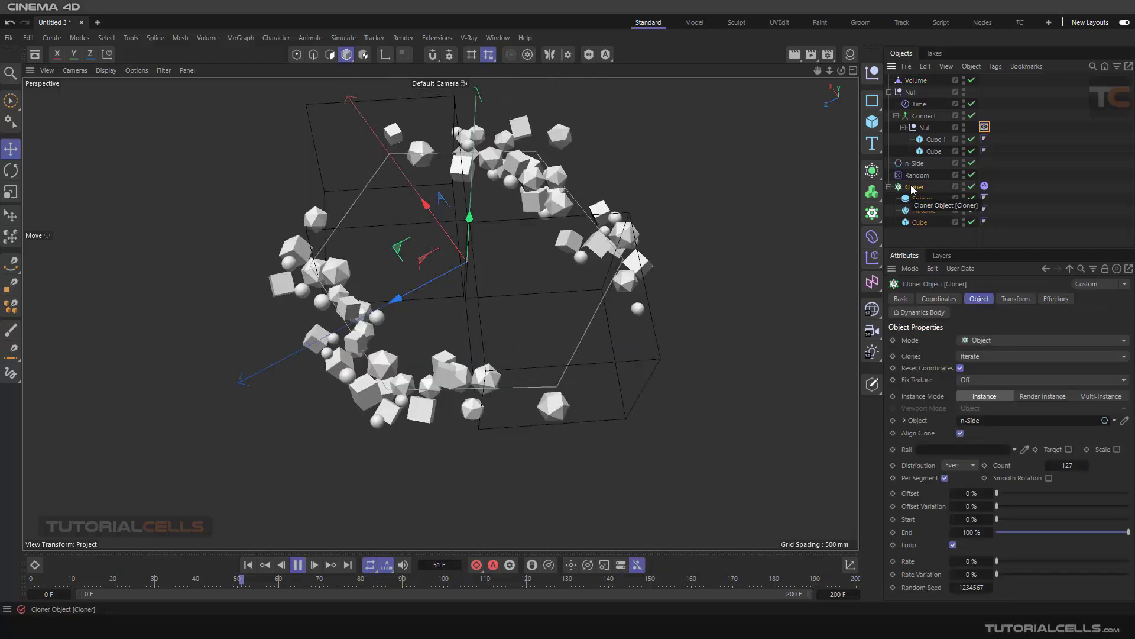
left_click(850, 54)
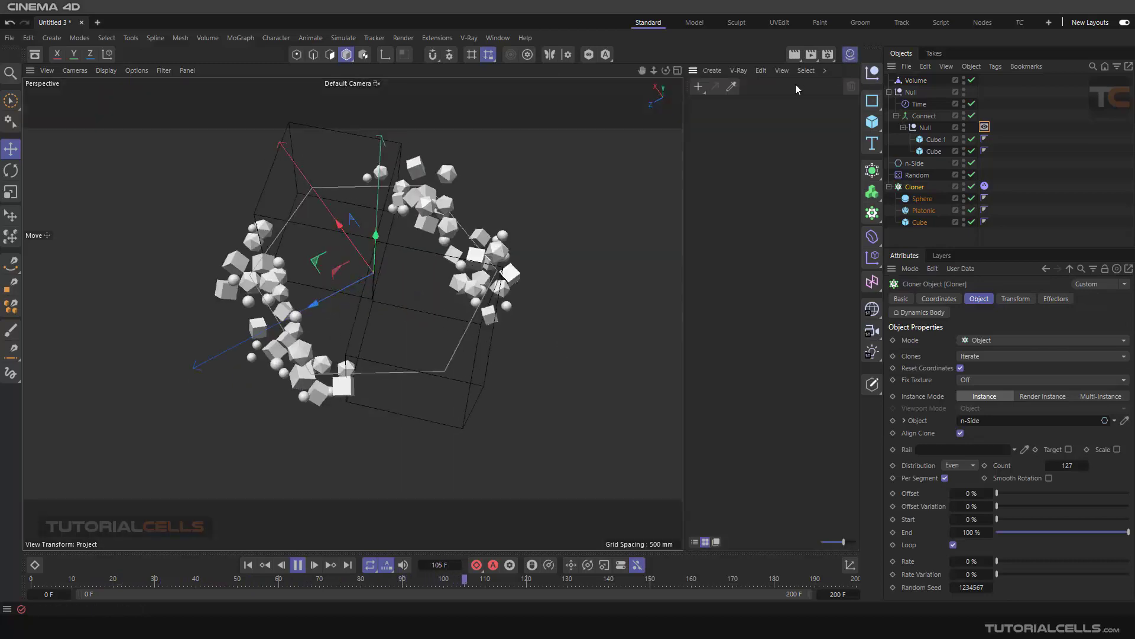
left_click(699, 86)
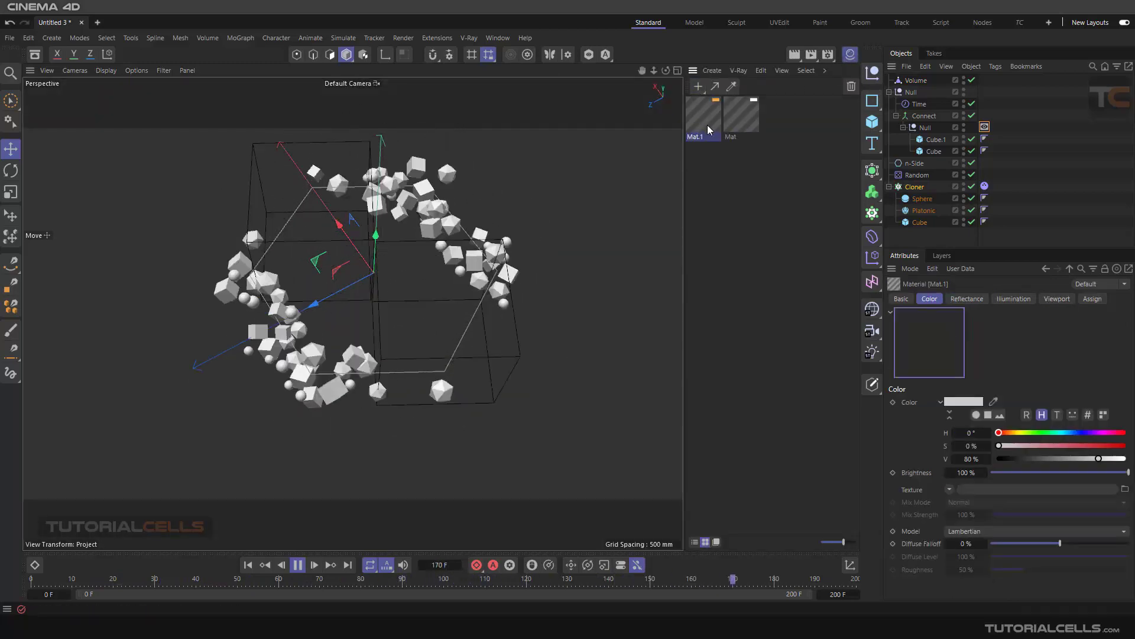
left_click(299, 566)
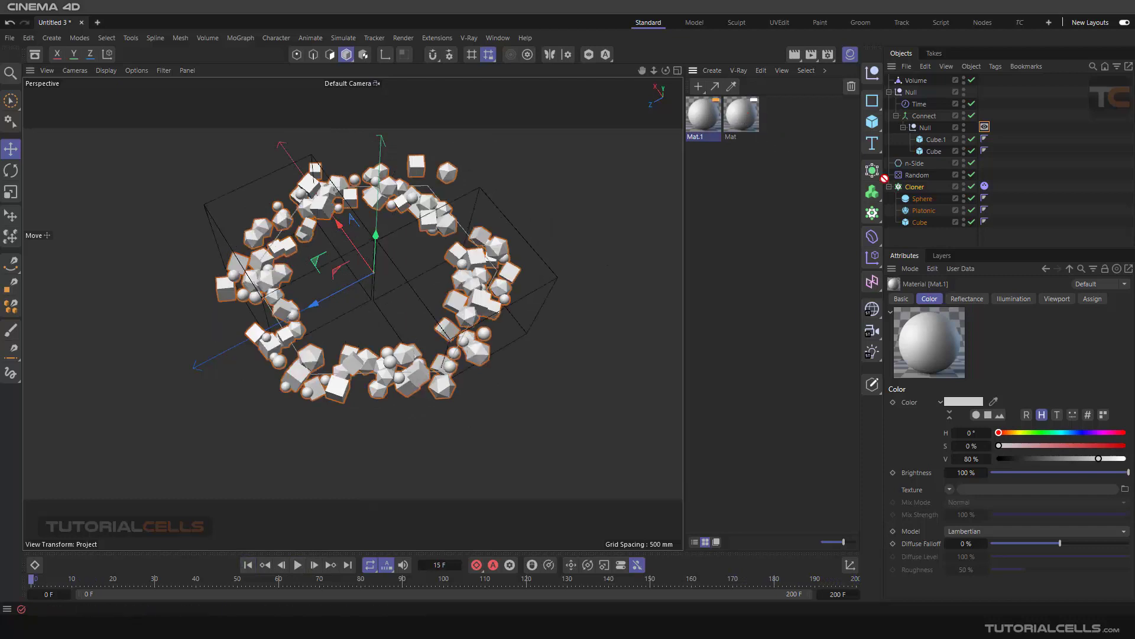
left_click_drag(929, 203, 926, 211)
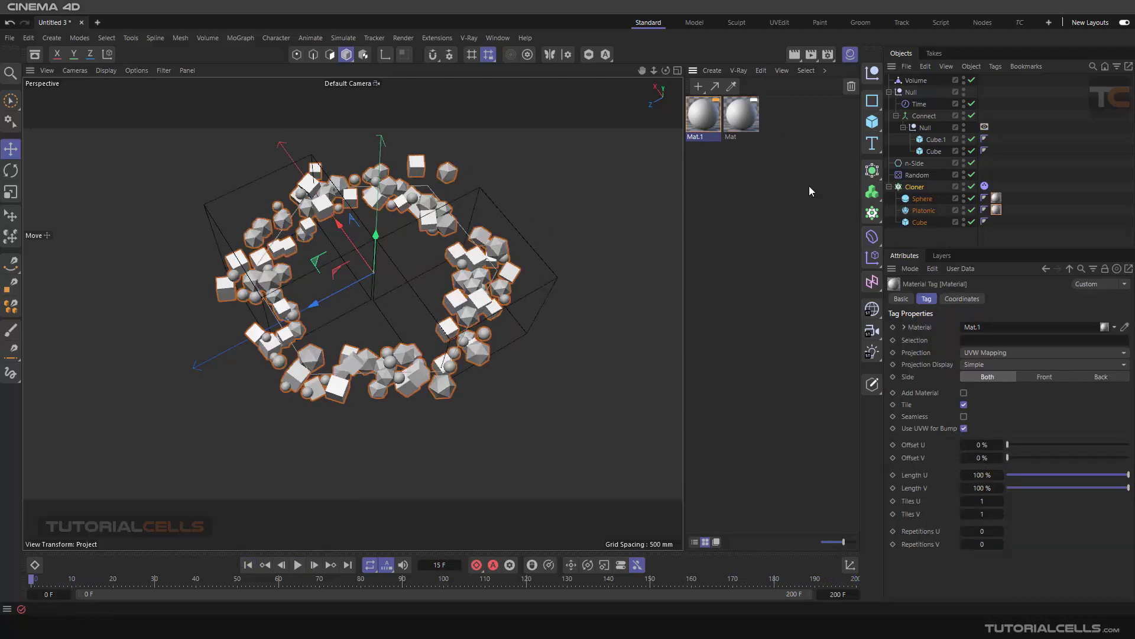
left_click(701, 89)
left_click_drag(921, 226, 920, 223)
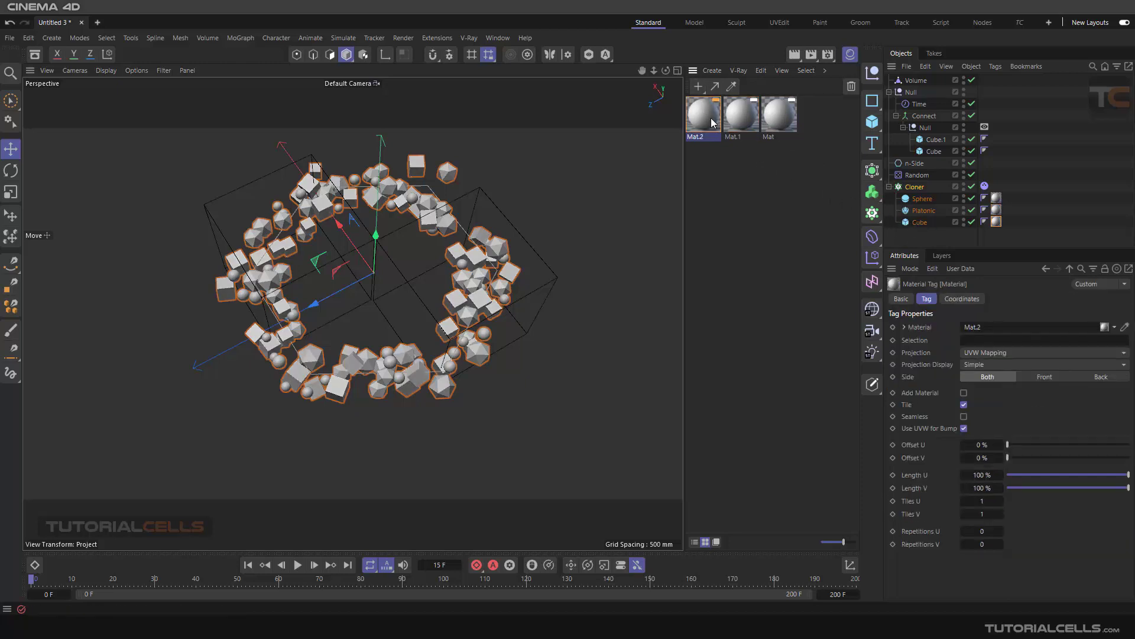
Step: Color the Cube's material red, the Platonic's material blue, and the Sphere's material golden yellow with hue 49° and saturation 100%
left_click(711, 120)
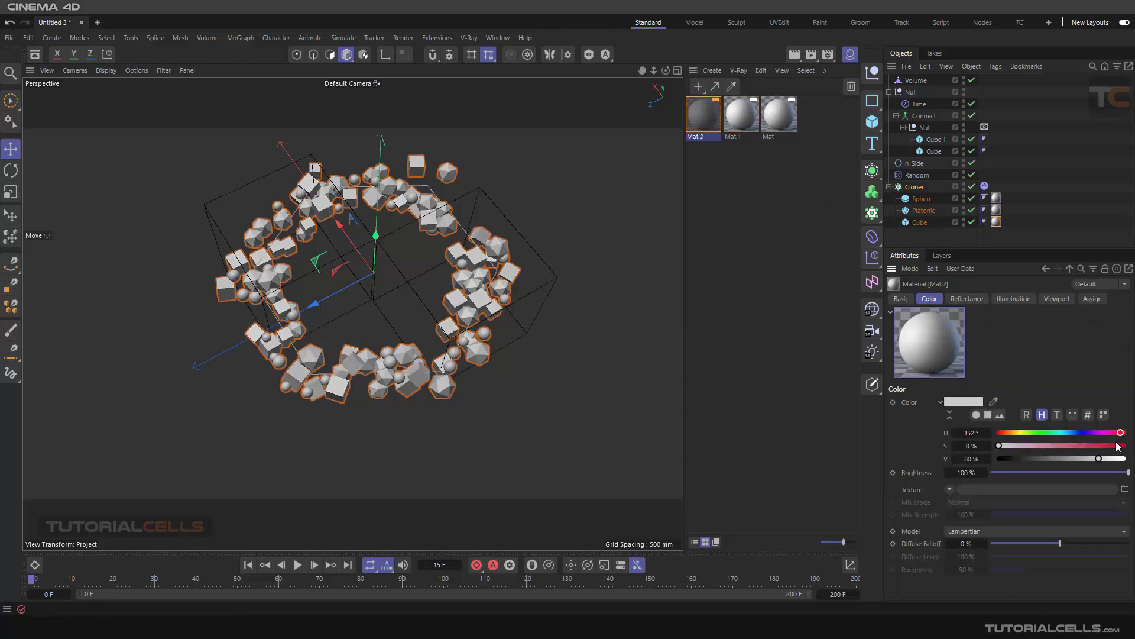
mouse_move(1117, 444)
left_mouse_down()
mouse_move(1082, 432)
mouse_move(1121, 445)
left_mouse_up()
left_click(741, 126)
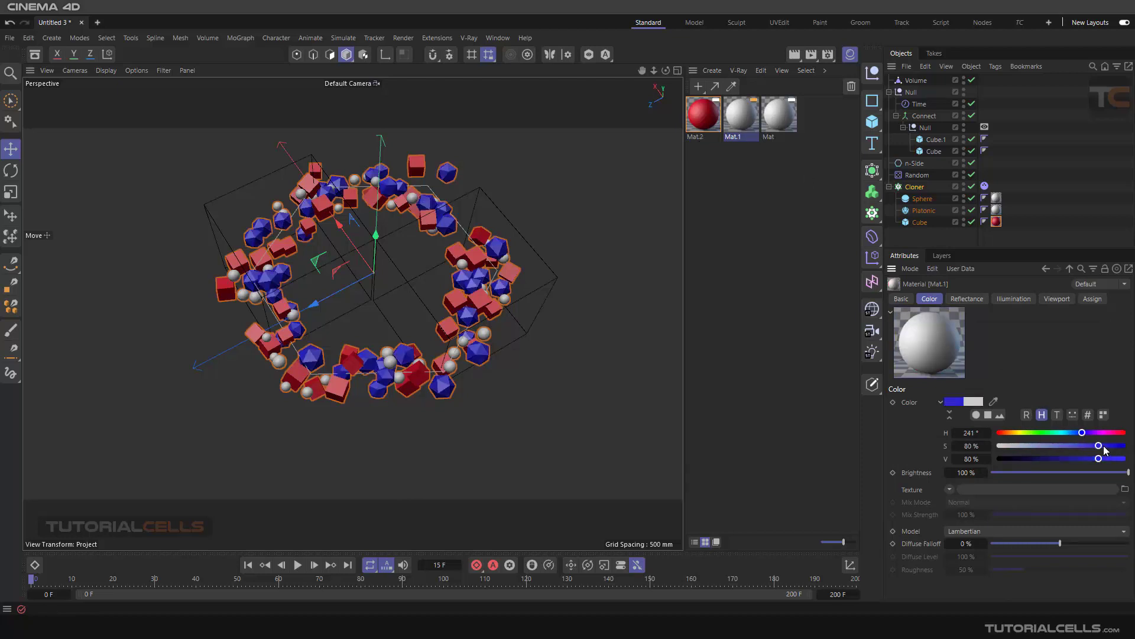
left_click(784, 118)
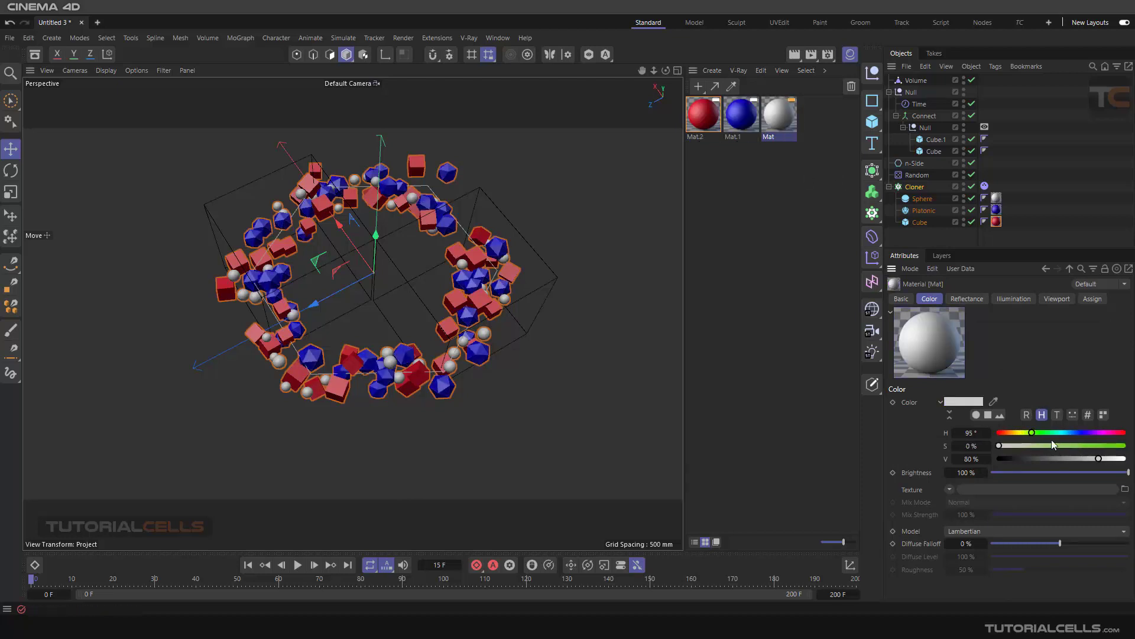
left_click_drag(1098, 446, 1125, 445)
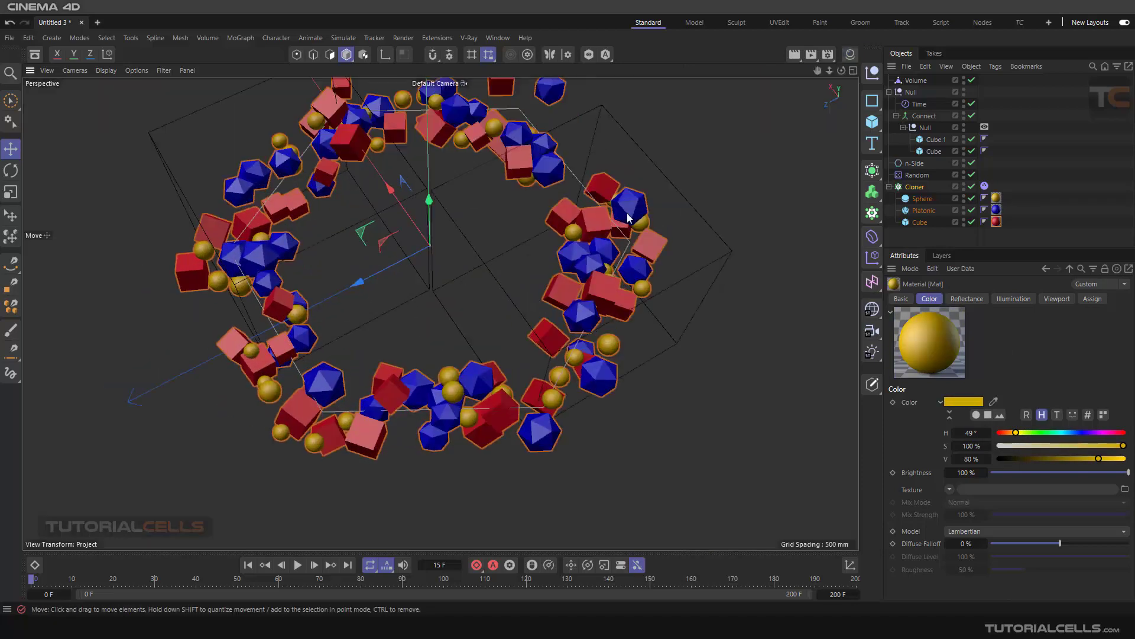
Step: Play the animation to preview the colored clones, and return to the first frame
left_click_drag(532, 269, 593, 266, "alt")
left_click(299, 564)
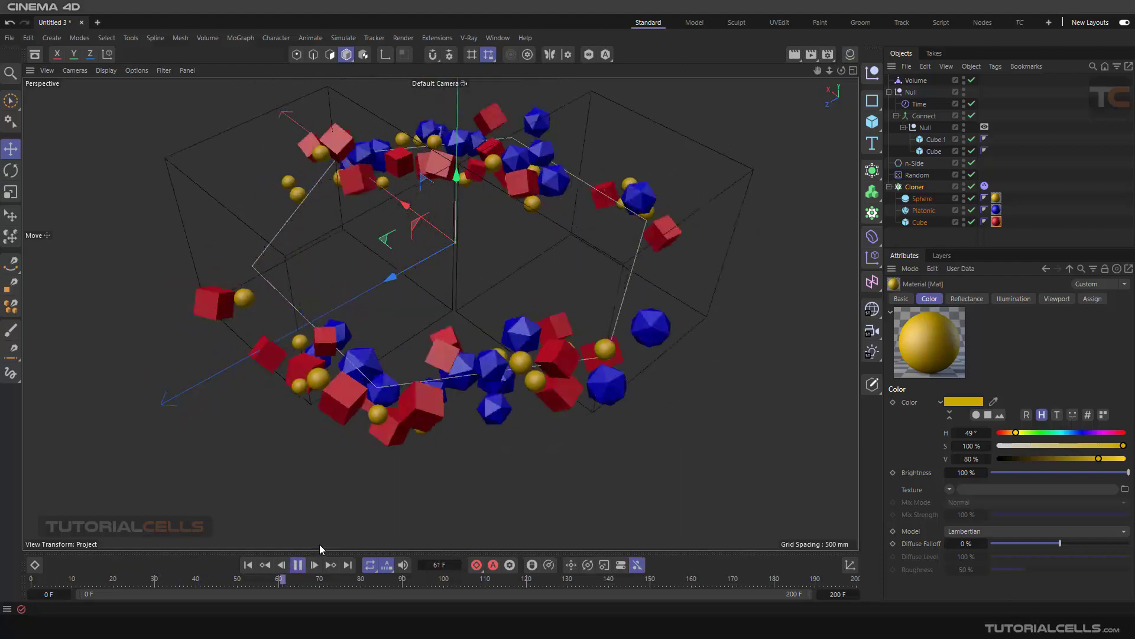
left_click(915, 186)
left_click(297, 565)
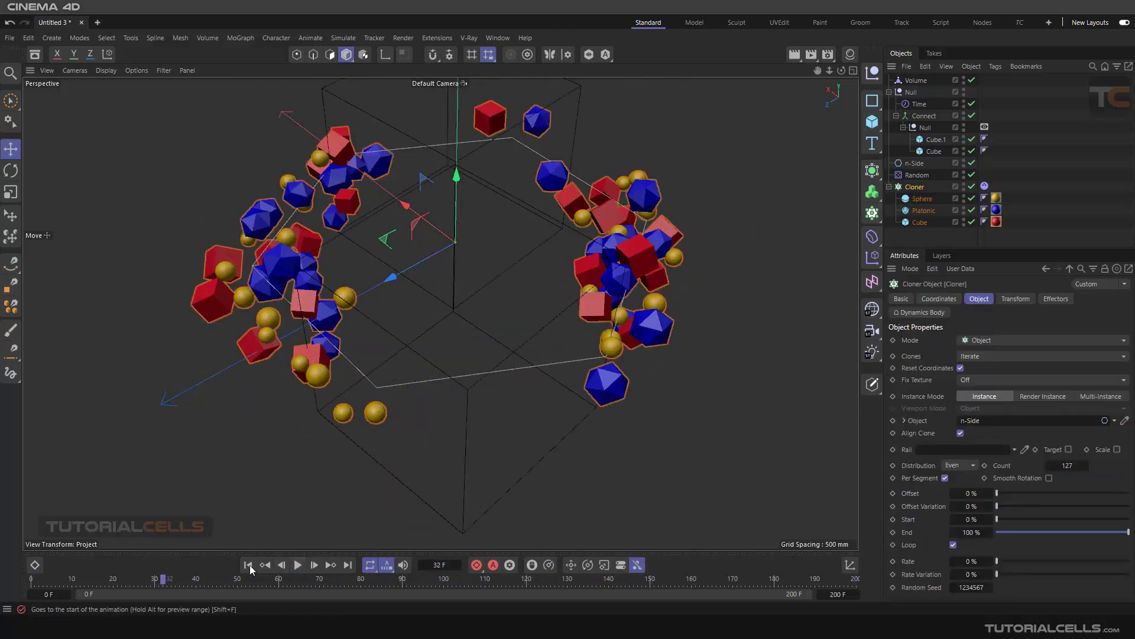
left_click(248, 565)
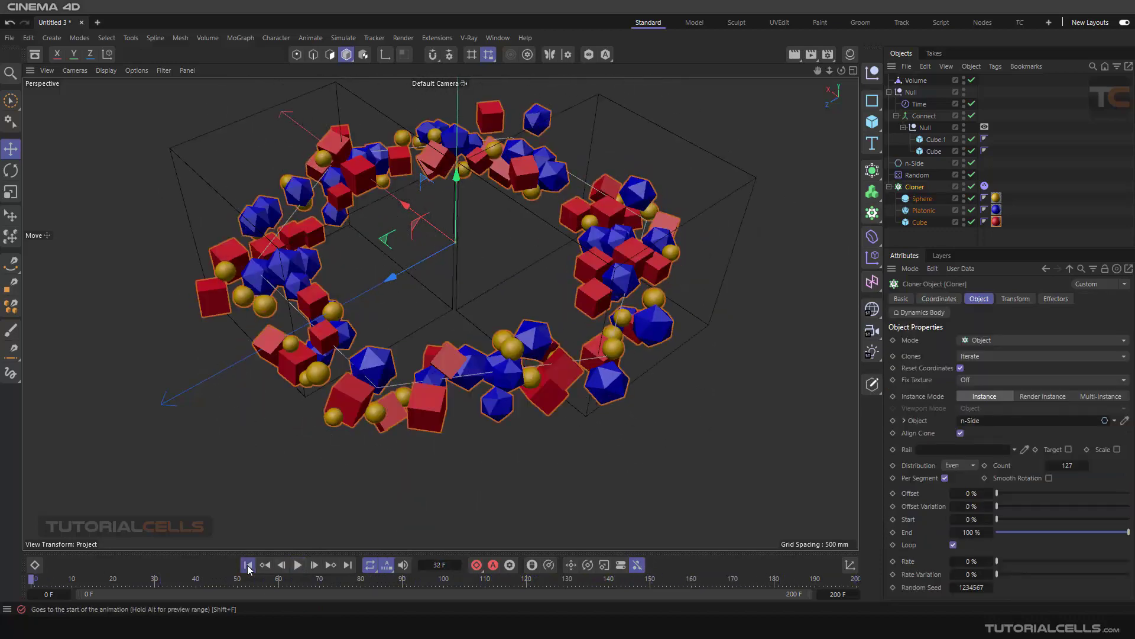
Step: Add a Delay effector to the Cloner and check the Cloner's effector list
left_click(234, 38)
mouse_move(252, 62)
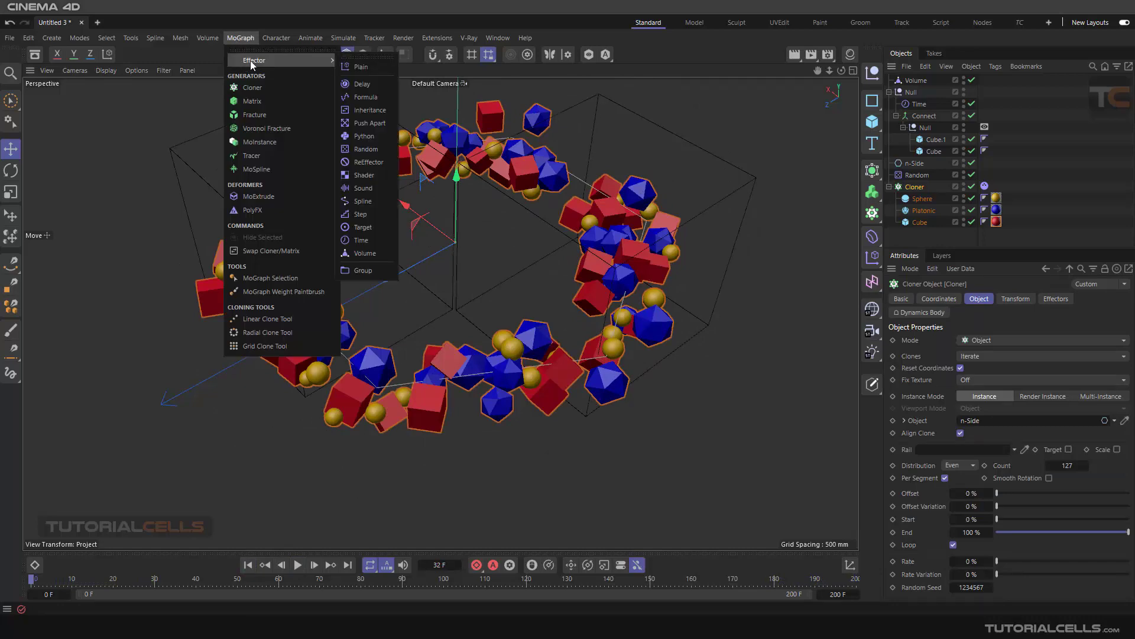
left_click(381, 85)
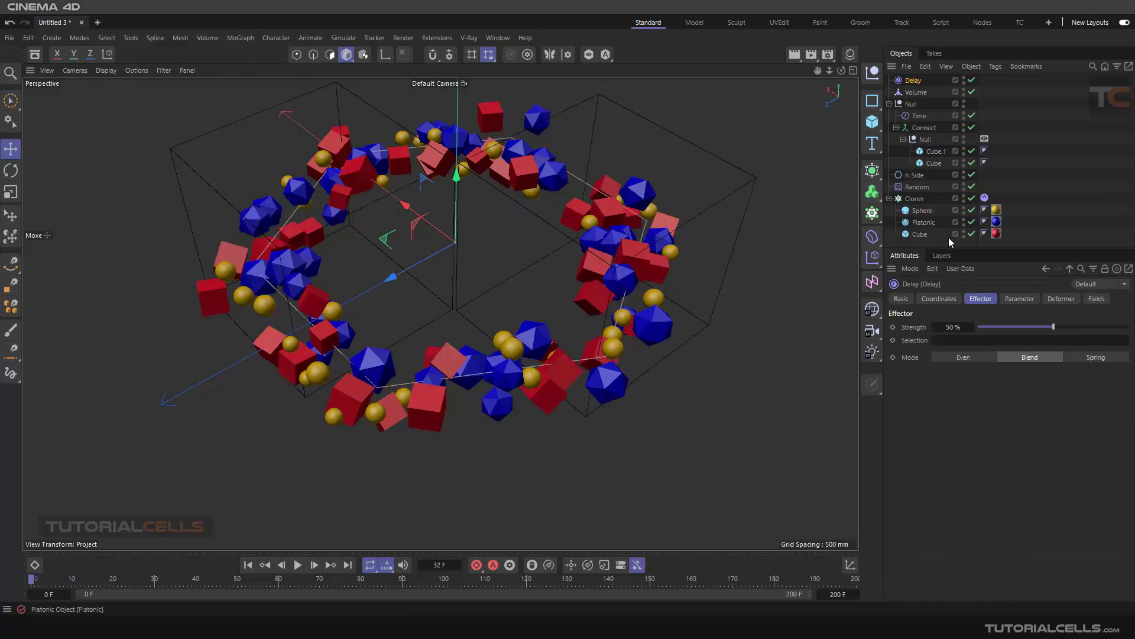
left_click(914, 200)
left_click(1047, 304)
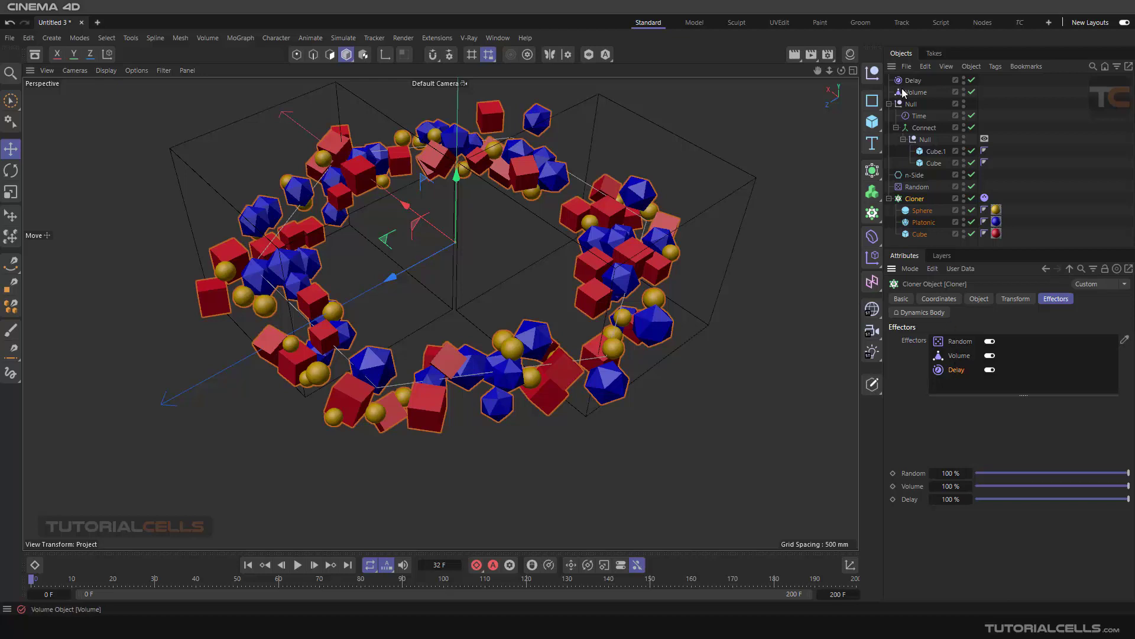
Step: Set the Delay effector's Mode to Spring and its Strength to 77%
double_click(956, 370)
left_click(1078, 357)
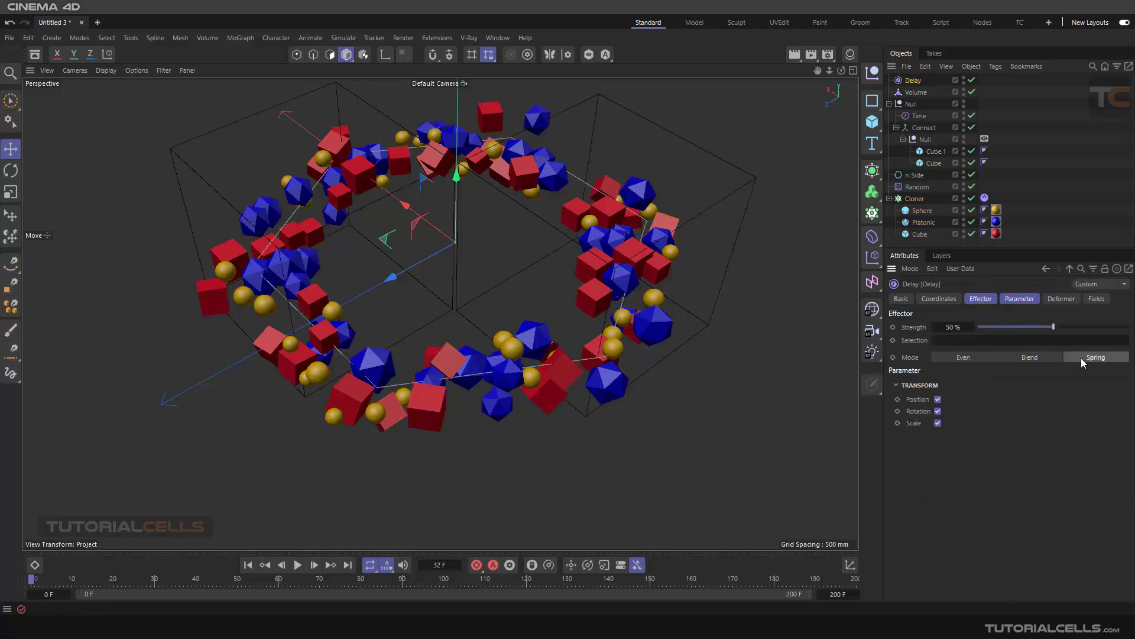
left_click_drag(1062, 326, 1096, 326)
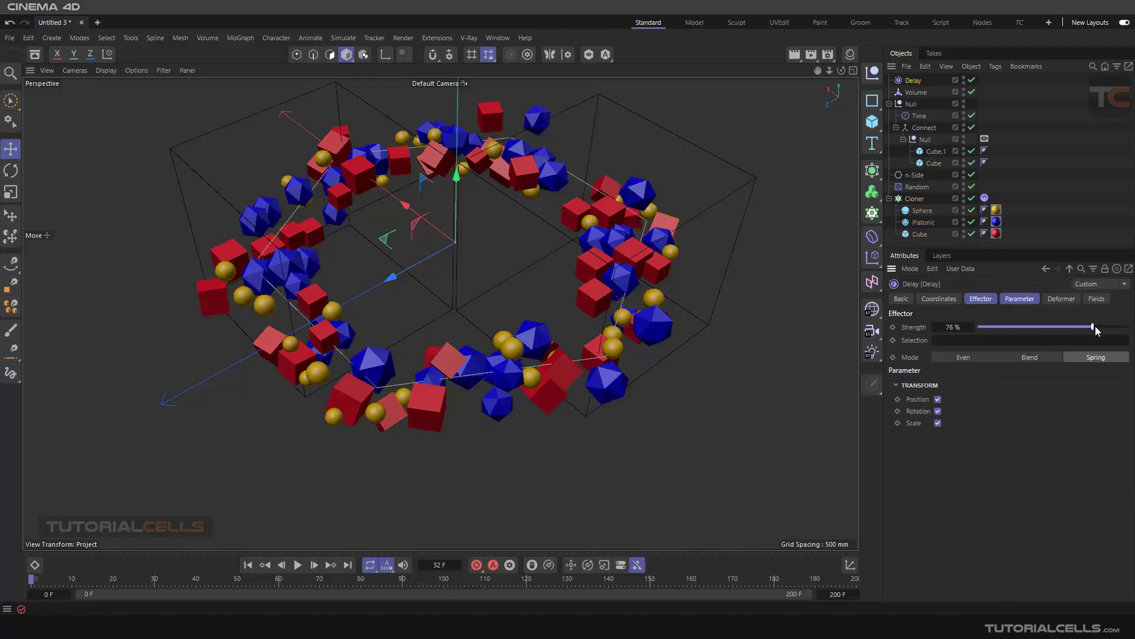
Step: Play the animation with the spring delay and hide the Null inside the Connect object
left_click(298, 565)
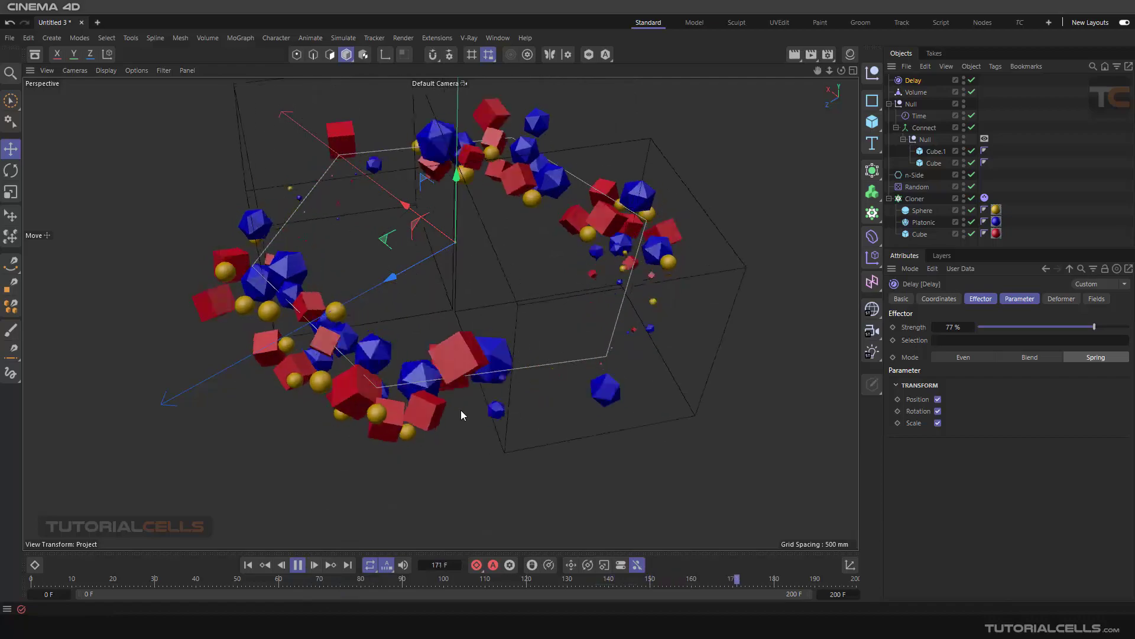
mouse_move(460, 410)
left_mouse_down("alt")
mouse_move(468, 236)
mouse_move(459, 370)
mouse_move(506, 357)
mouse_move(482, 380)
mouse_move(469, 368)
mouse_move(530, 376)
left_mouse_up("alt")
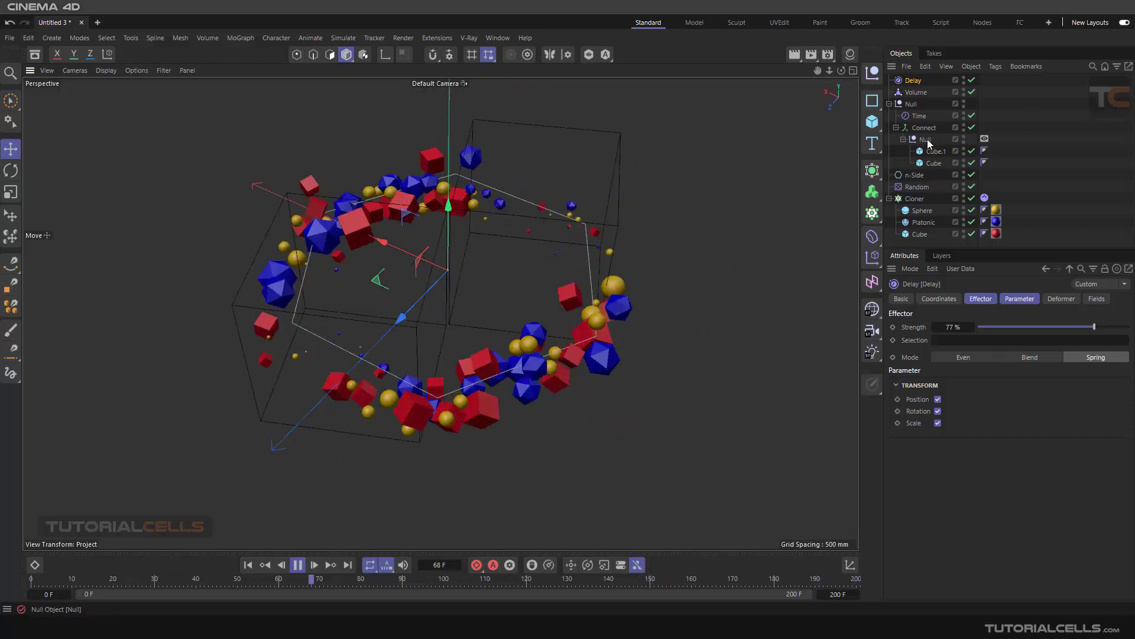
left_click(964, 139)
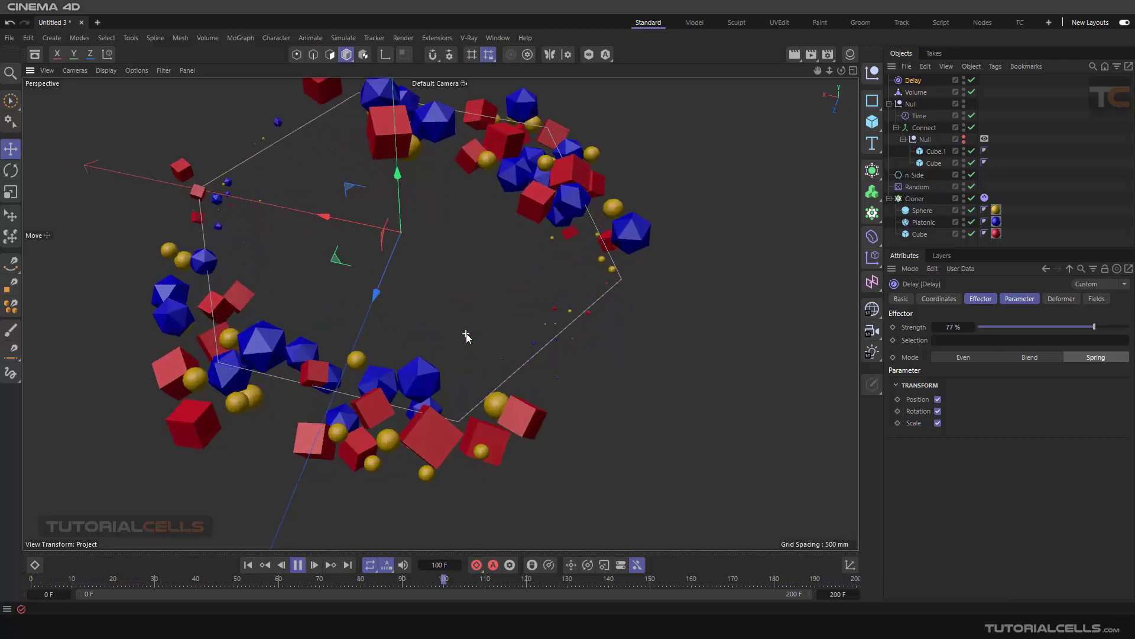
scroll(466, 342, "up", 3)
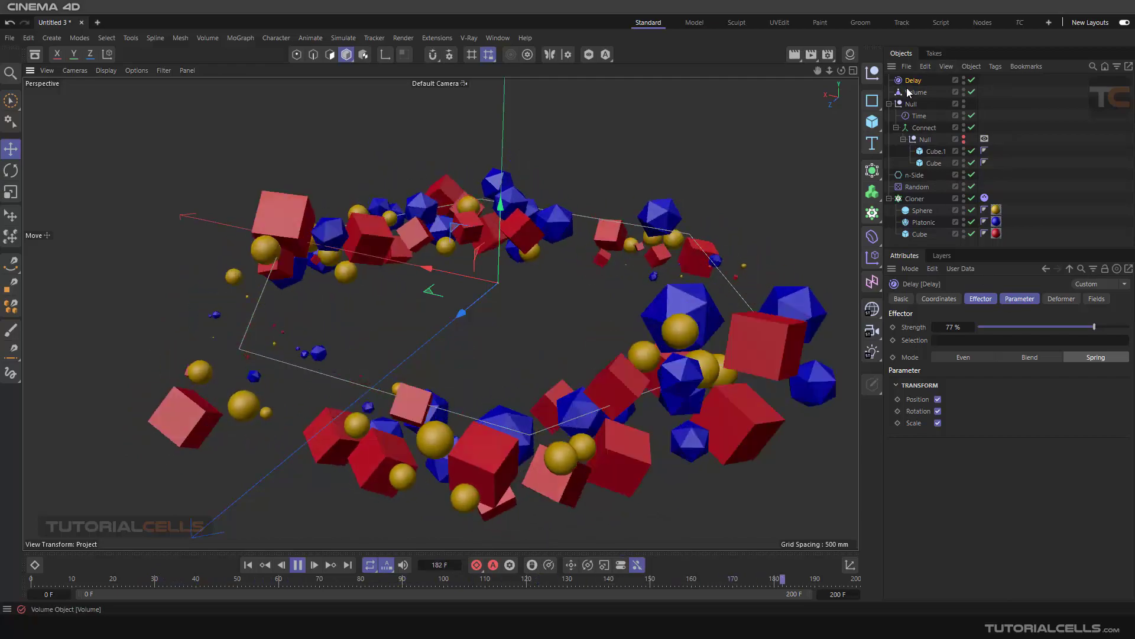
Step: Review the settings of the Volume effector, the Null's Display tag, the Time effector's deformation and the Cloner's Dynamics Body tag
left_click(910, 90)
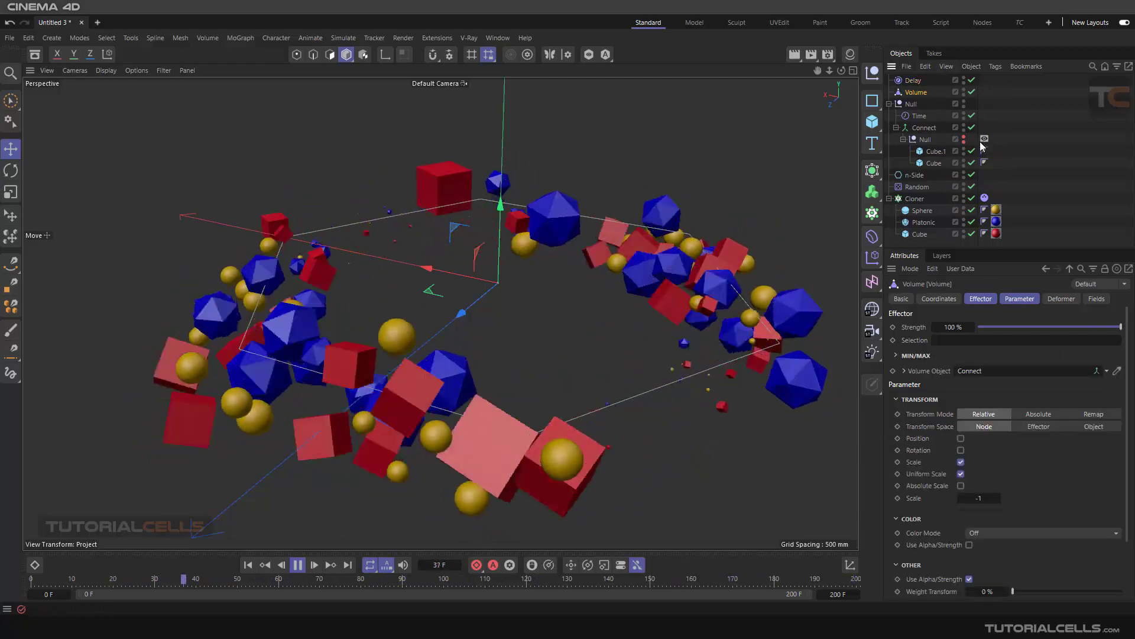
left_click(985, 138)
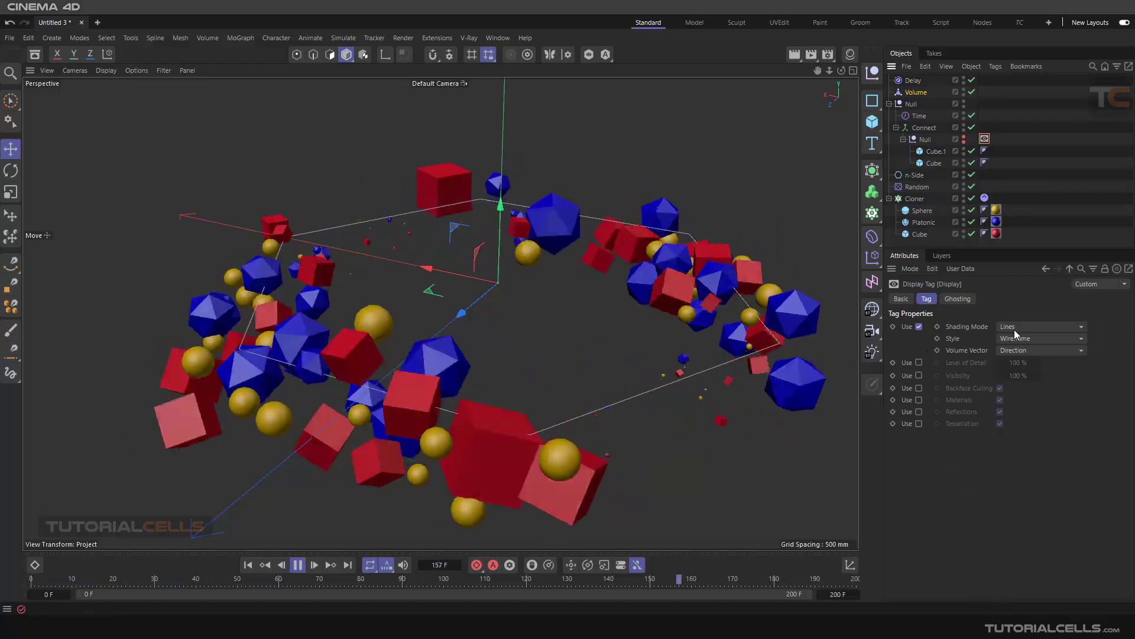
left_click(920, 116)
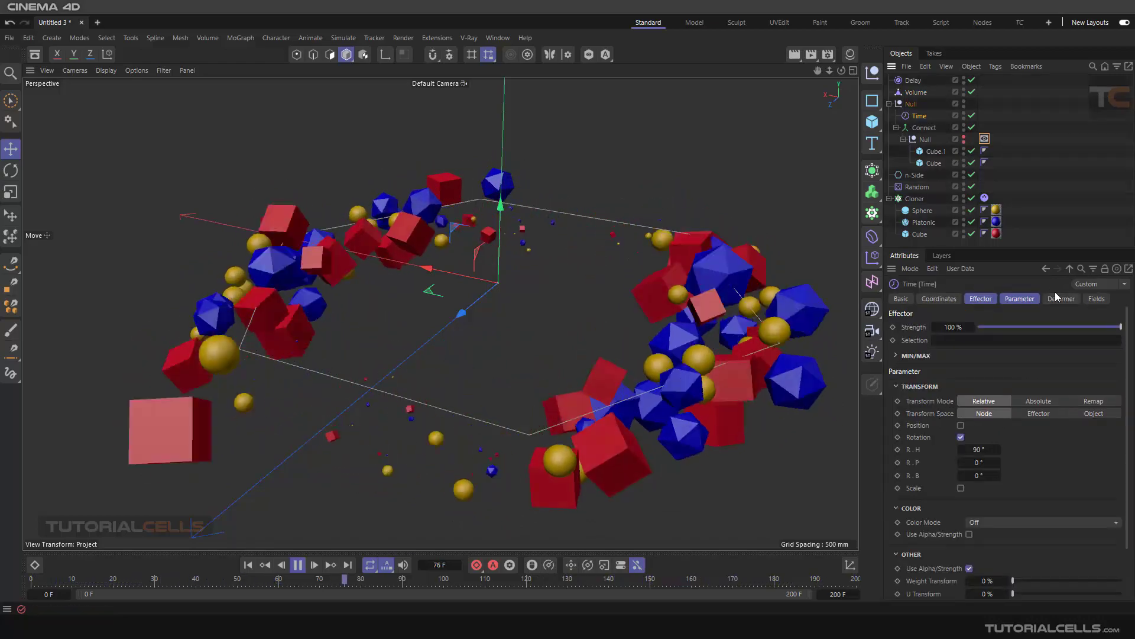
left_click(1062, 299)
left_click(1009, 327)
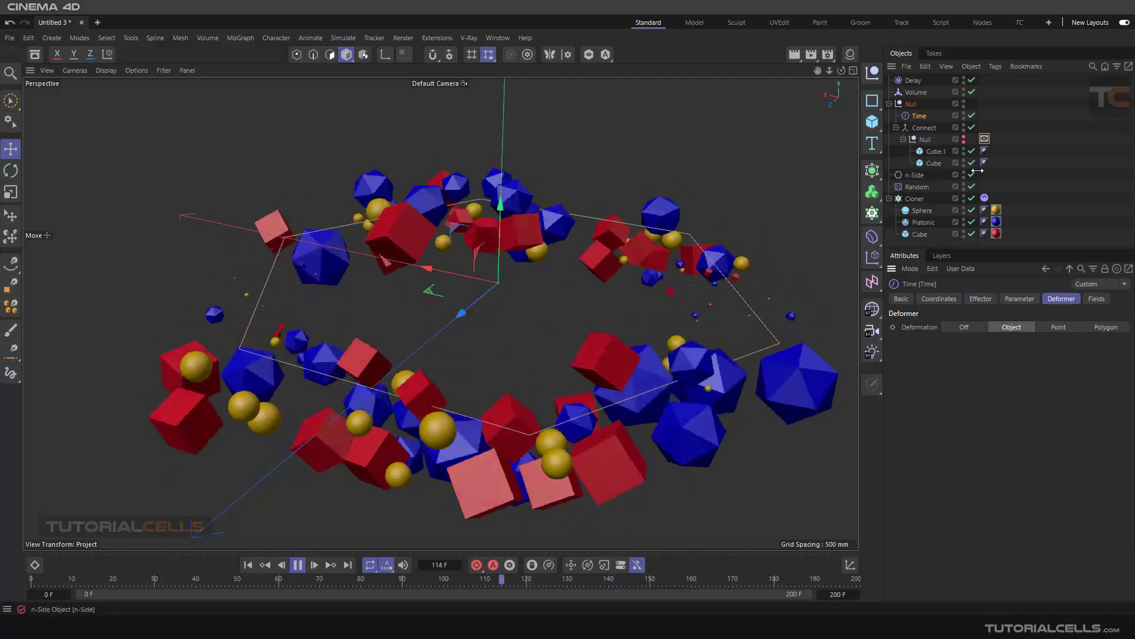
left_click(985, 197)
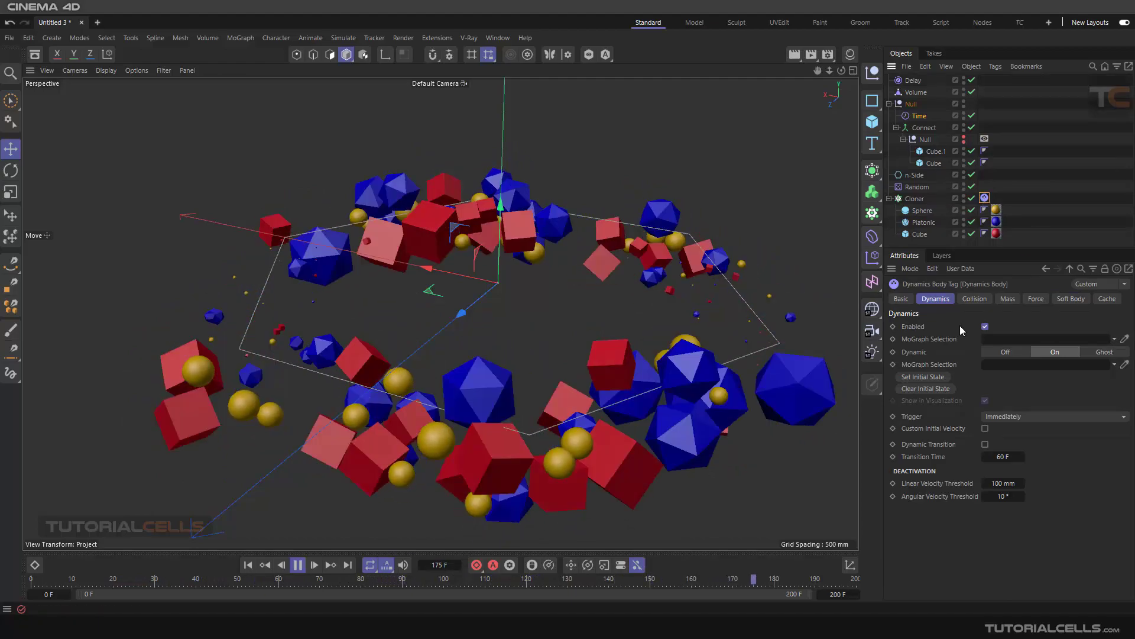